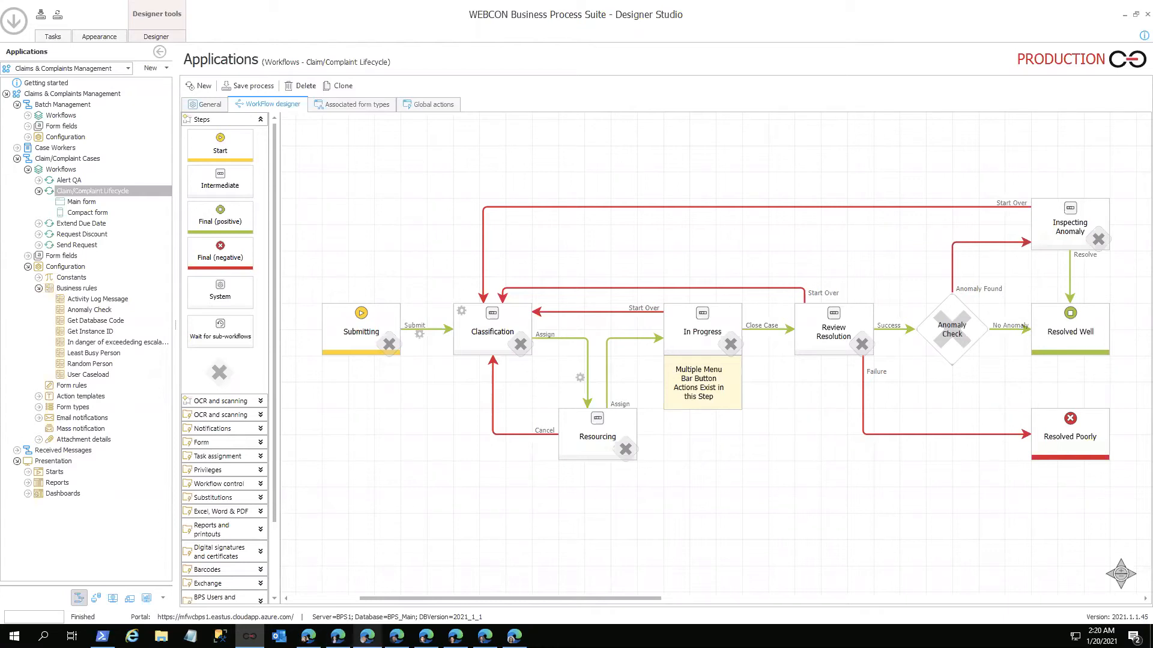
Step: Switch from Designer Studio to the browser window with the complaining customer's Outlook inbox
mouse_move(514, 636)
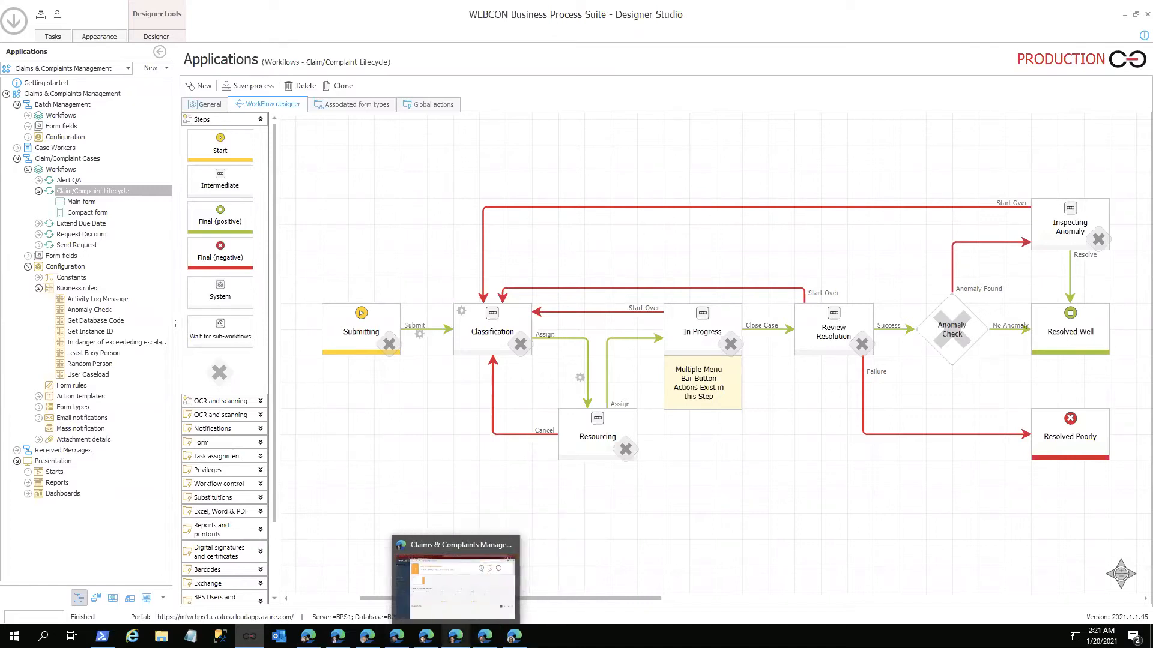
mouse_move(397, 636)
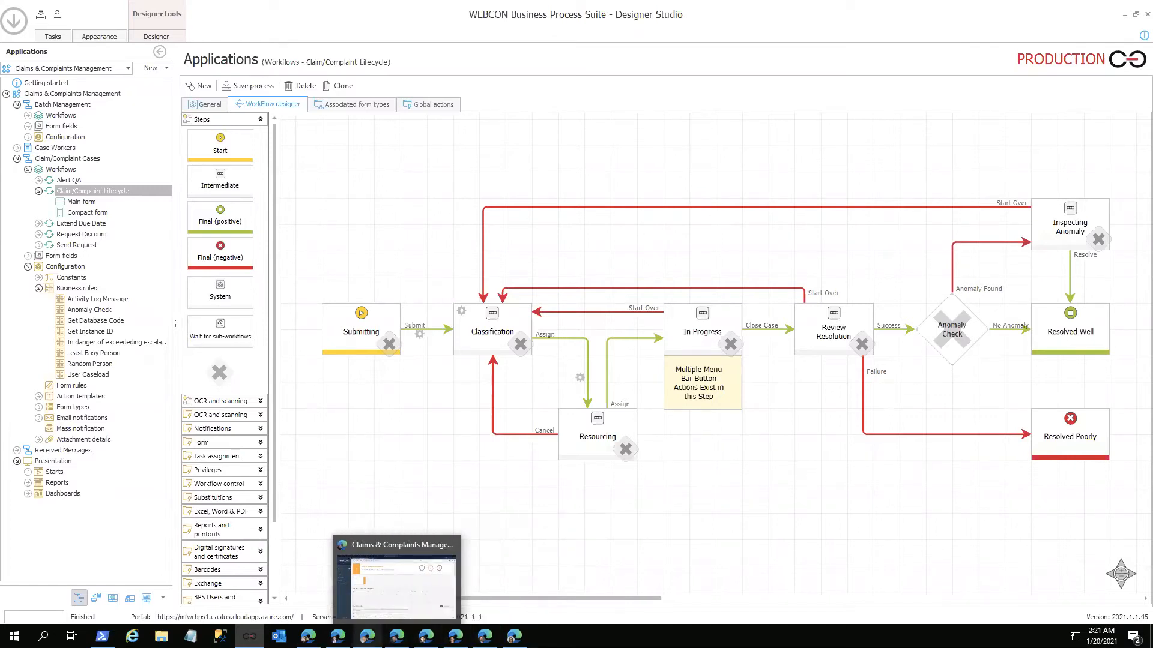
mouse_move(308, 636)
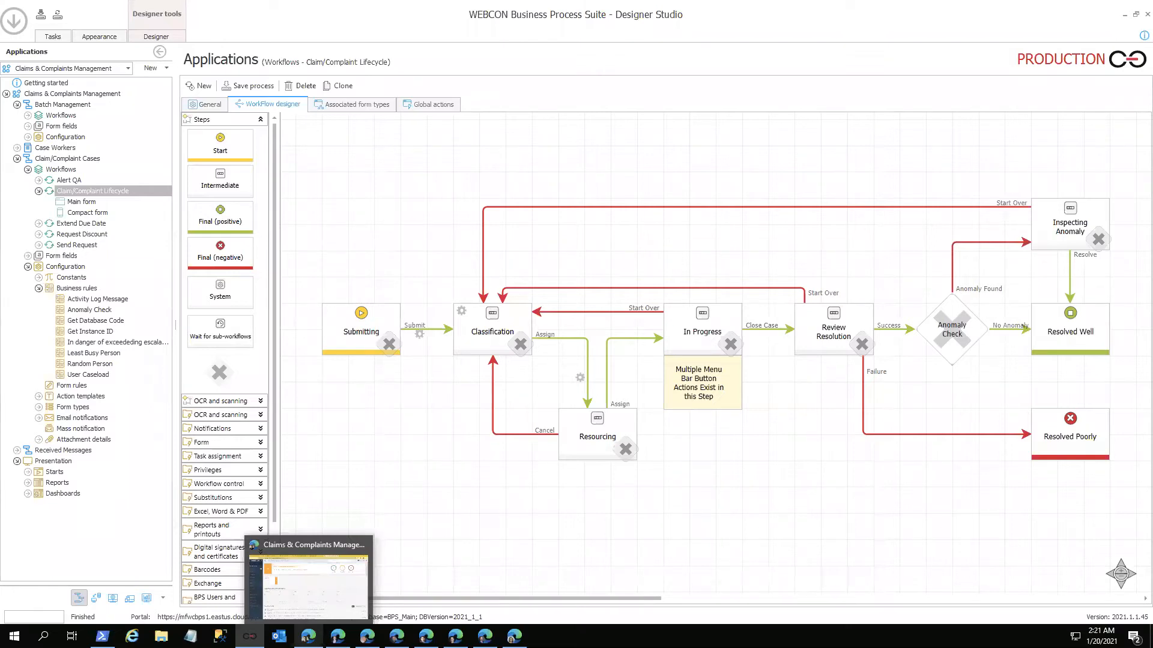
left_click(309, 582)
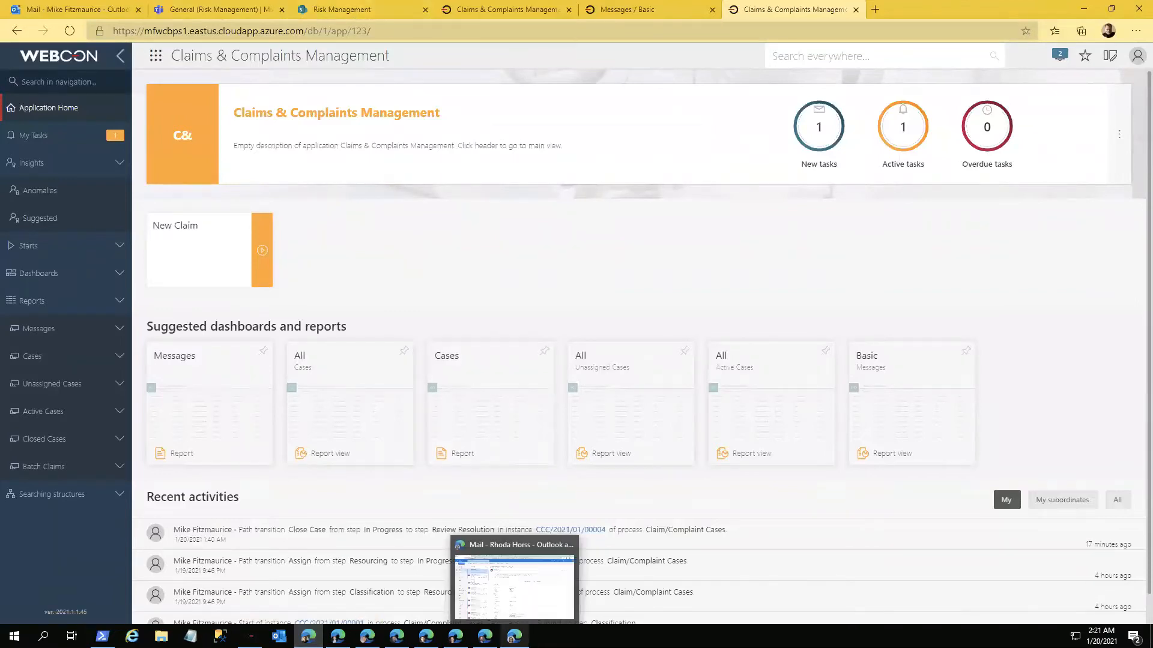
left_click(520, 567)
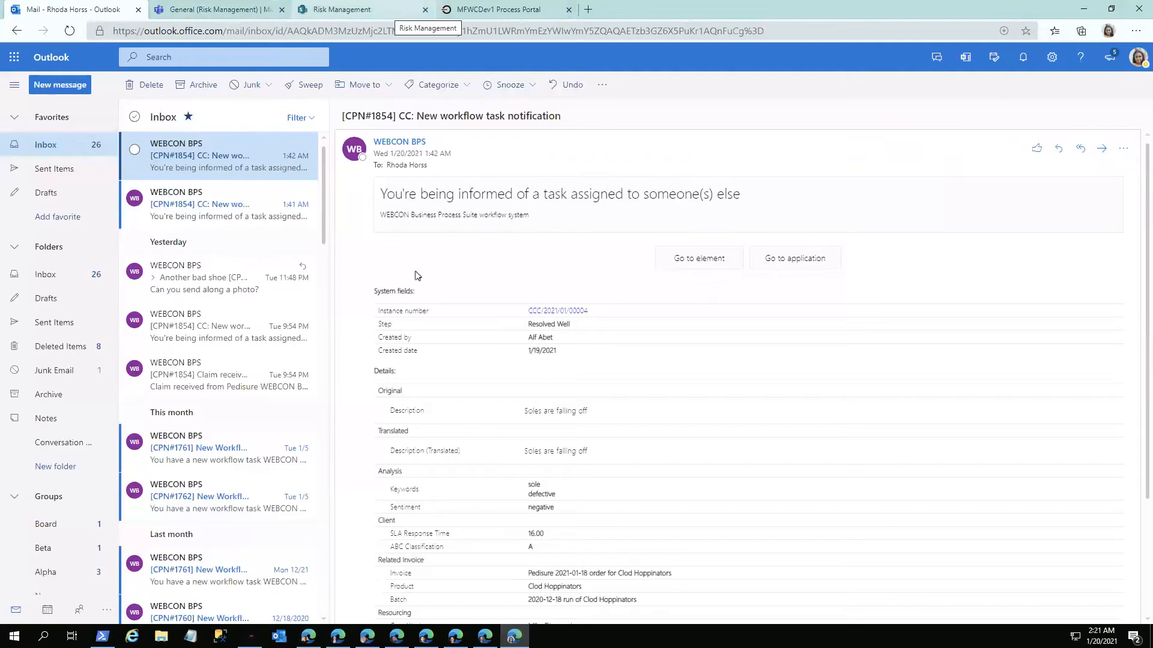
left_click(485, 635)
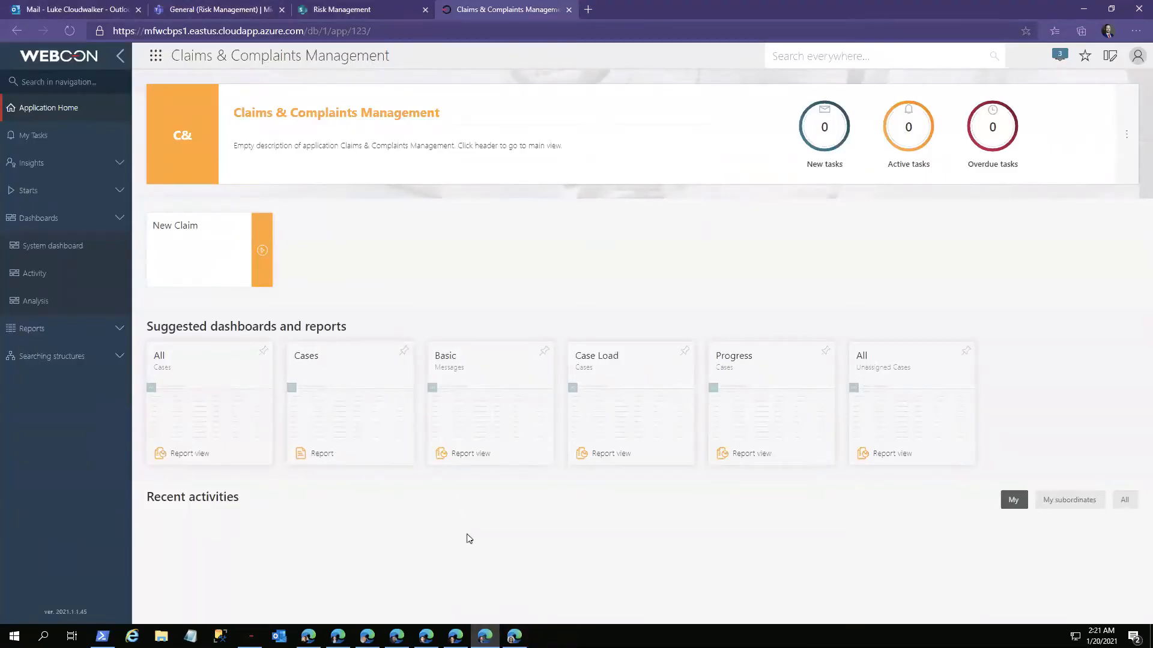
left_click(514, 637)
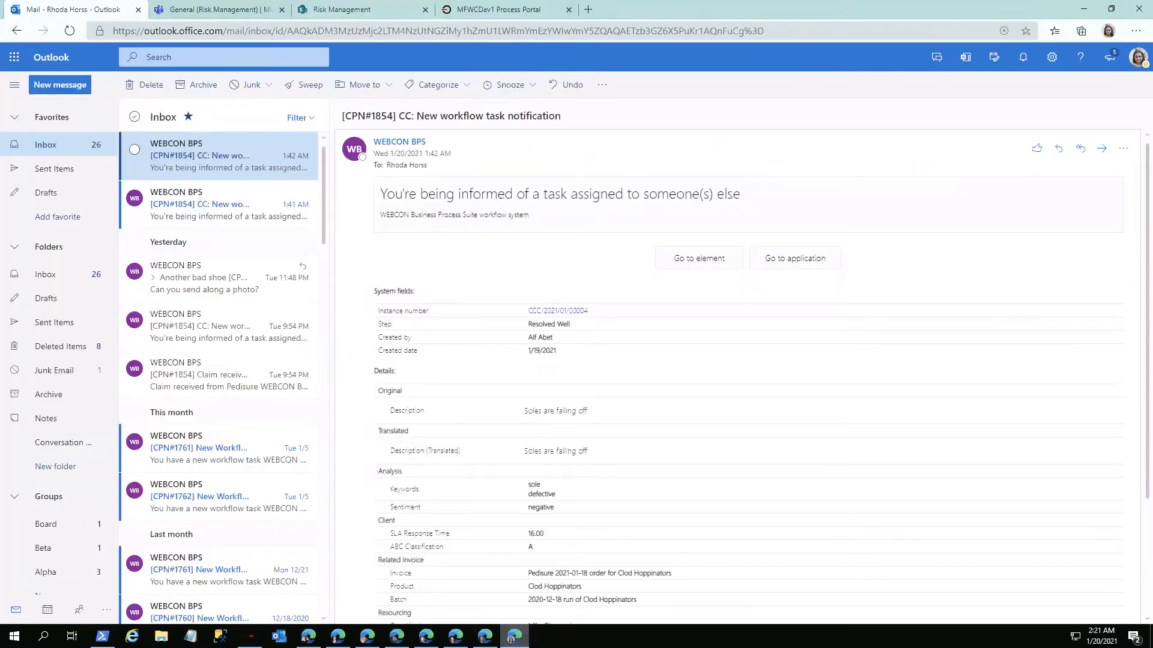
key("ctrl+Right")
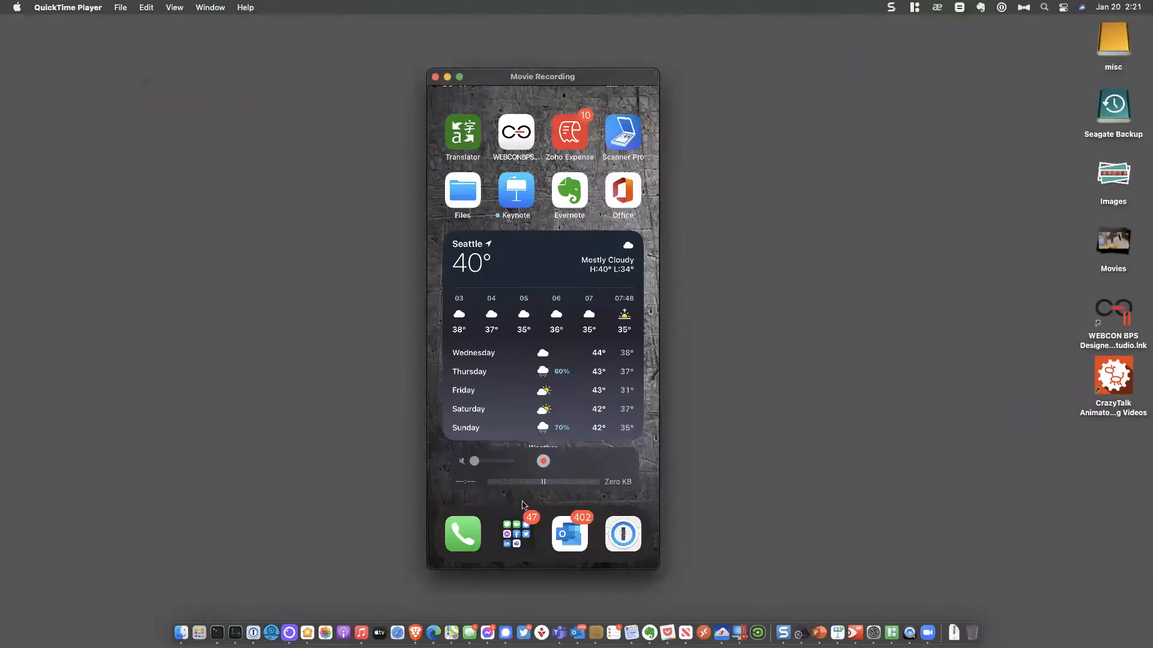
key("ctrl+Left")
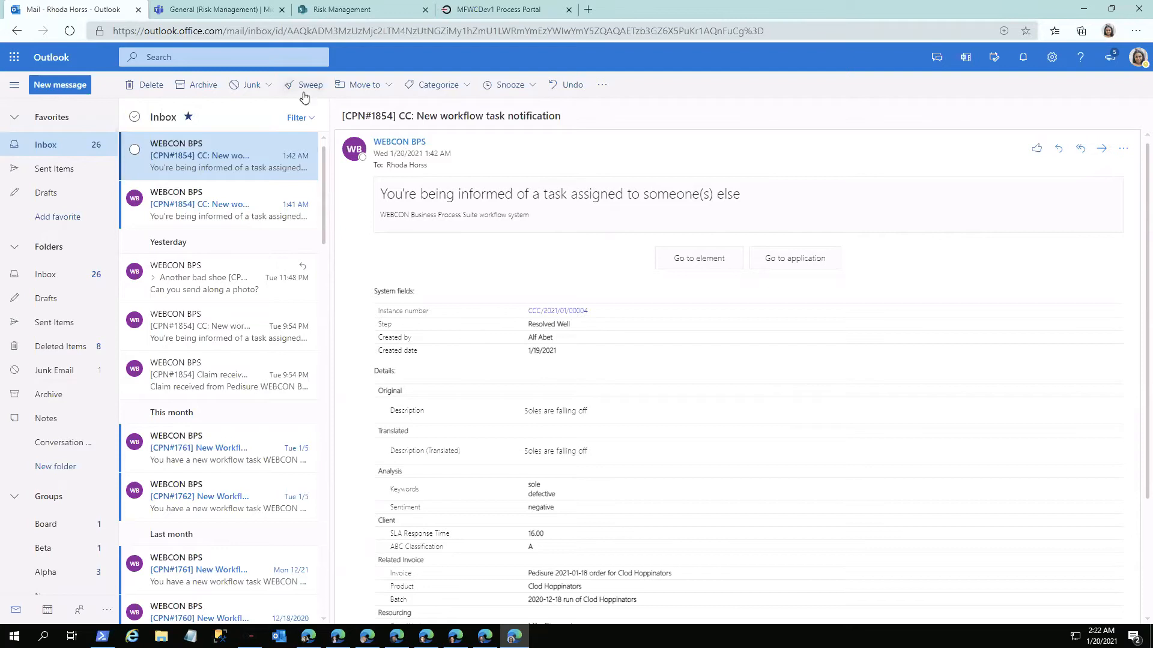
Step: Start a new email addressed to Customer Feedback with the subject "Late shipment"
left_click(78, 91)
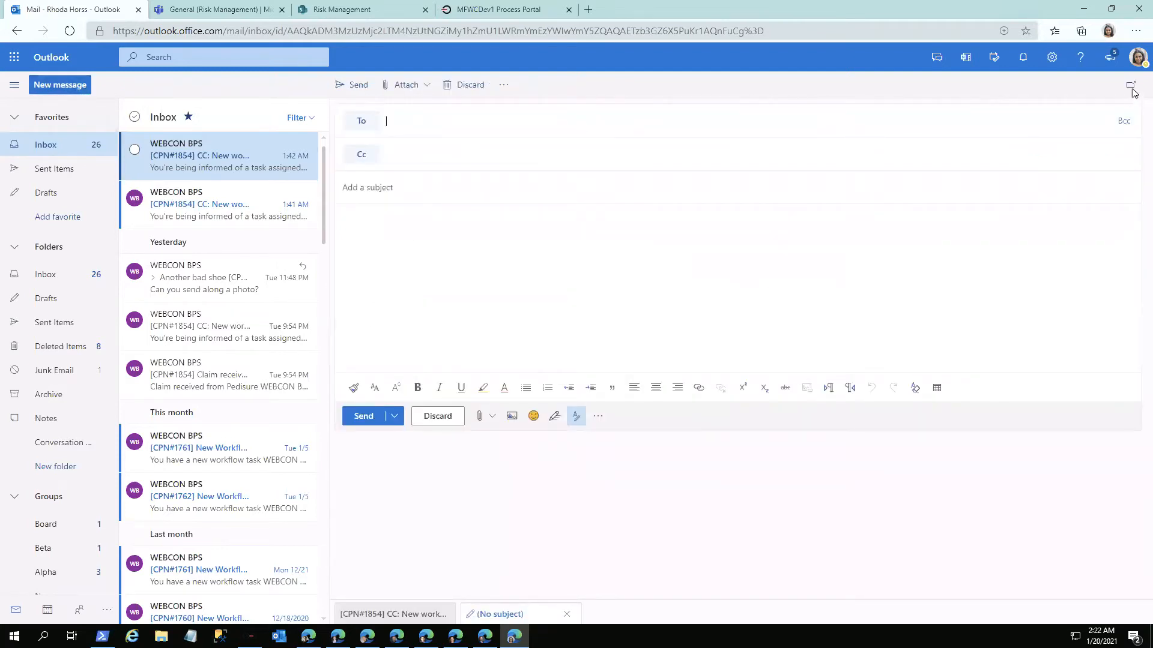
left_click(1138, 58)
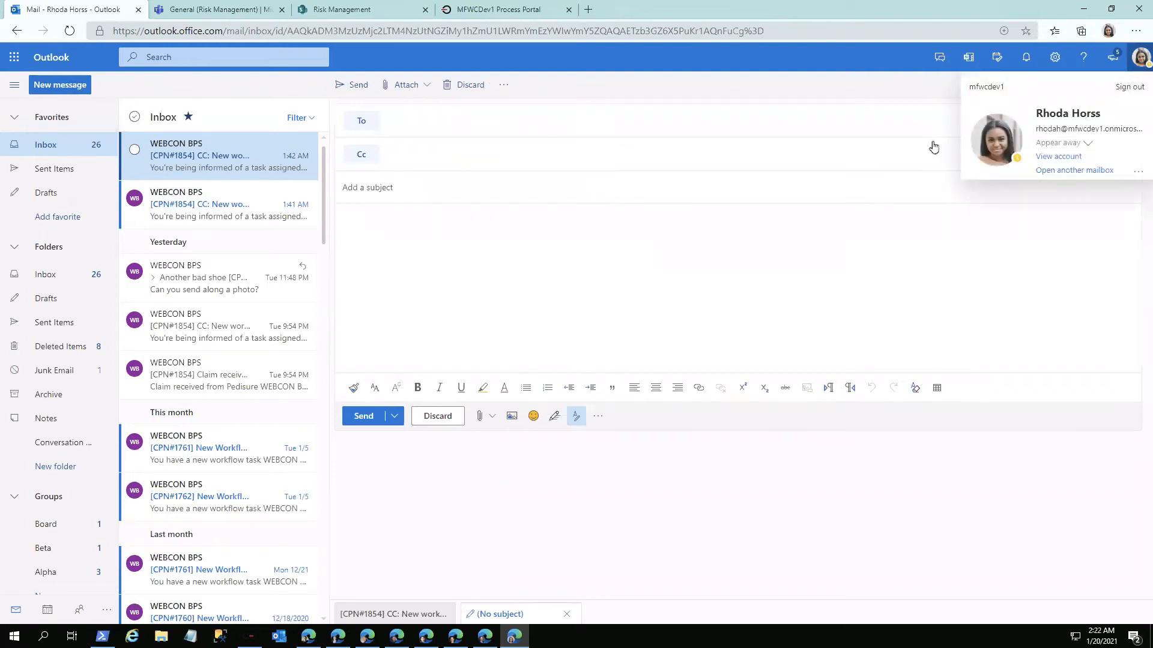
left_click(546, 117)
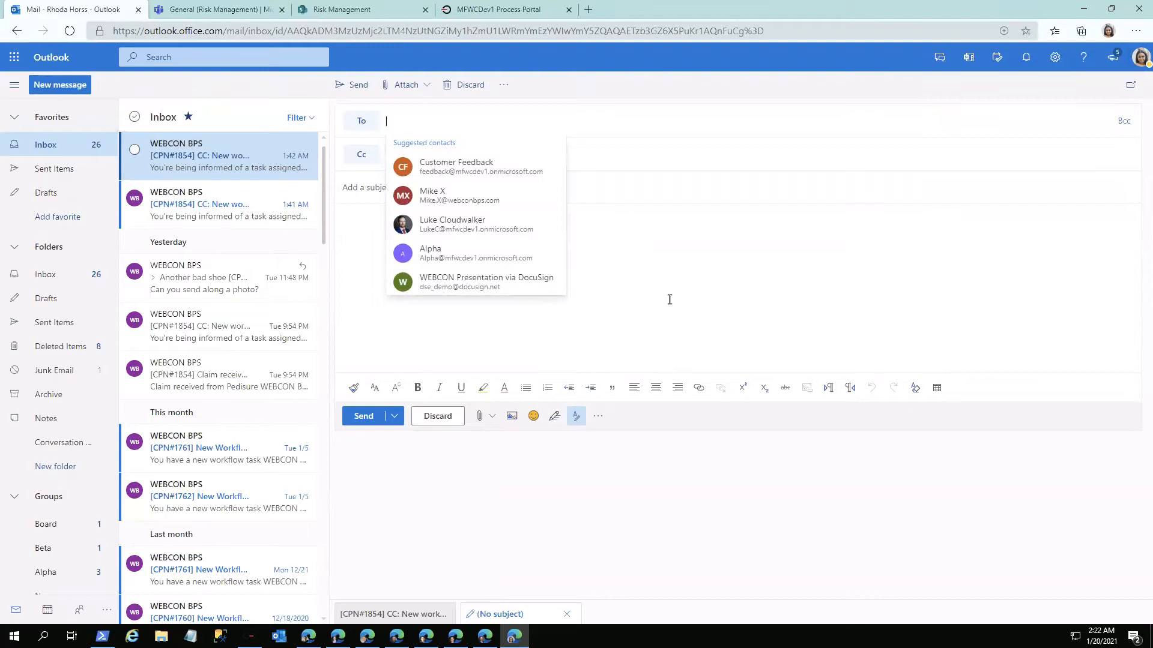
left_click(521, 176)
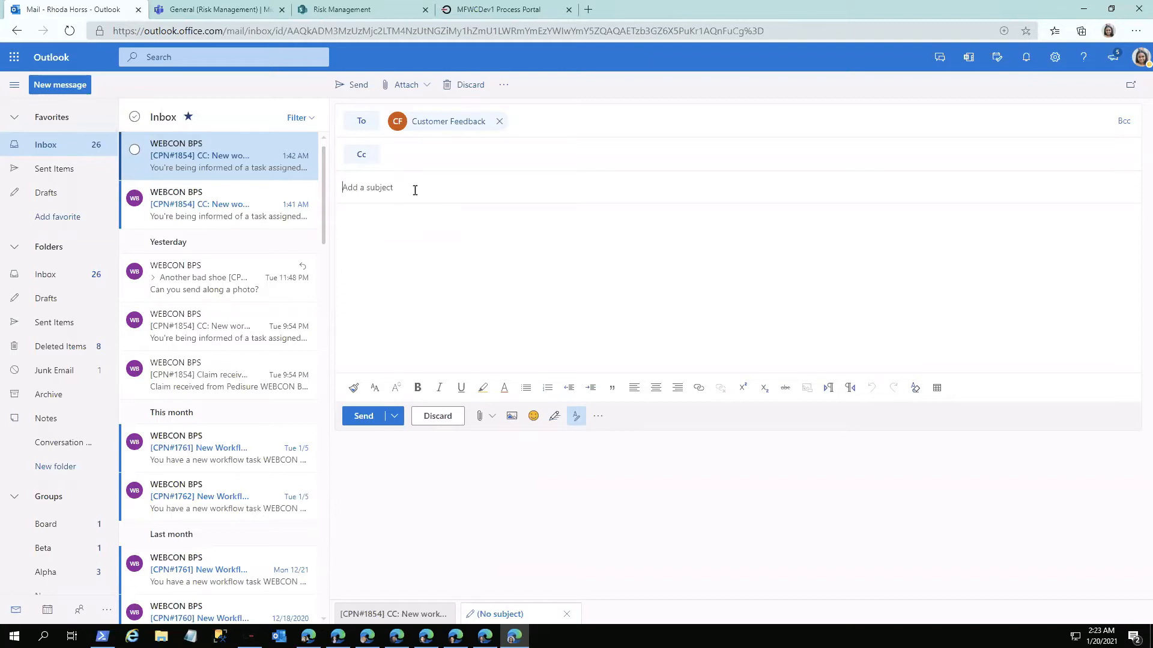
left_click(415, 190)
type("L")
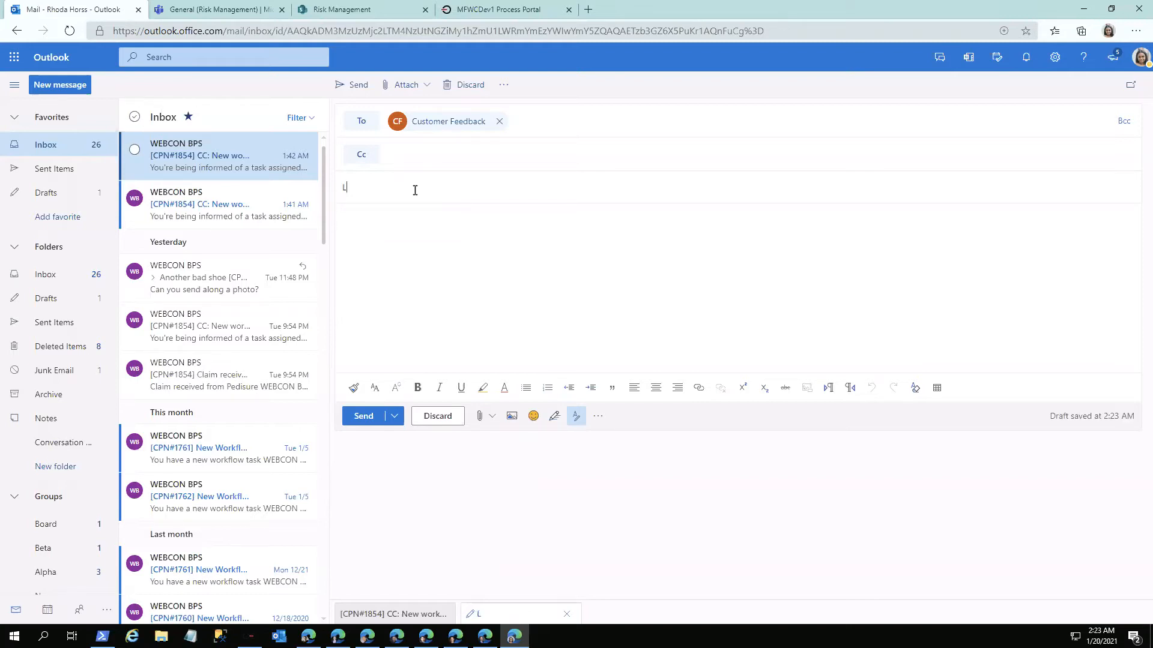
type("ate shipment")
type("IU")
Step: Write "I'm still waiting for those new dress shoes. Customers are calling me." as the message body and send the email
key("BackSpace")
type("'m still ")
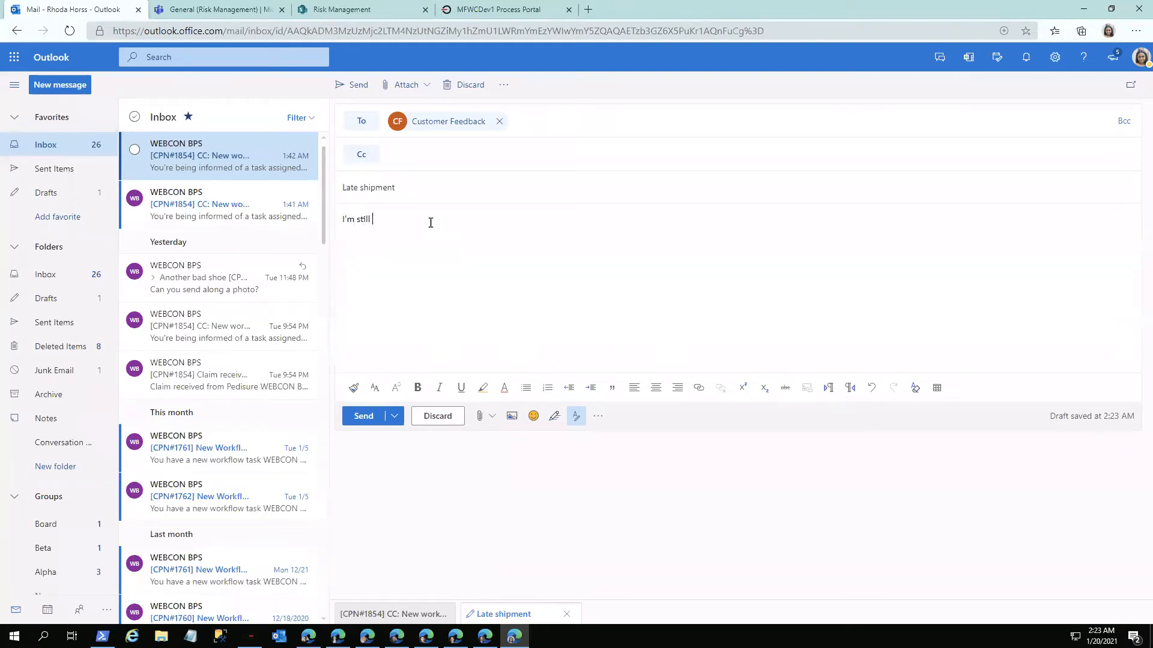
type("waiting for th")
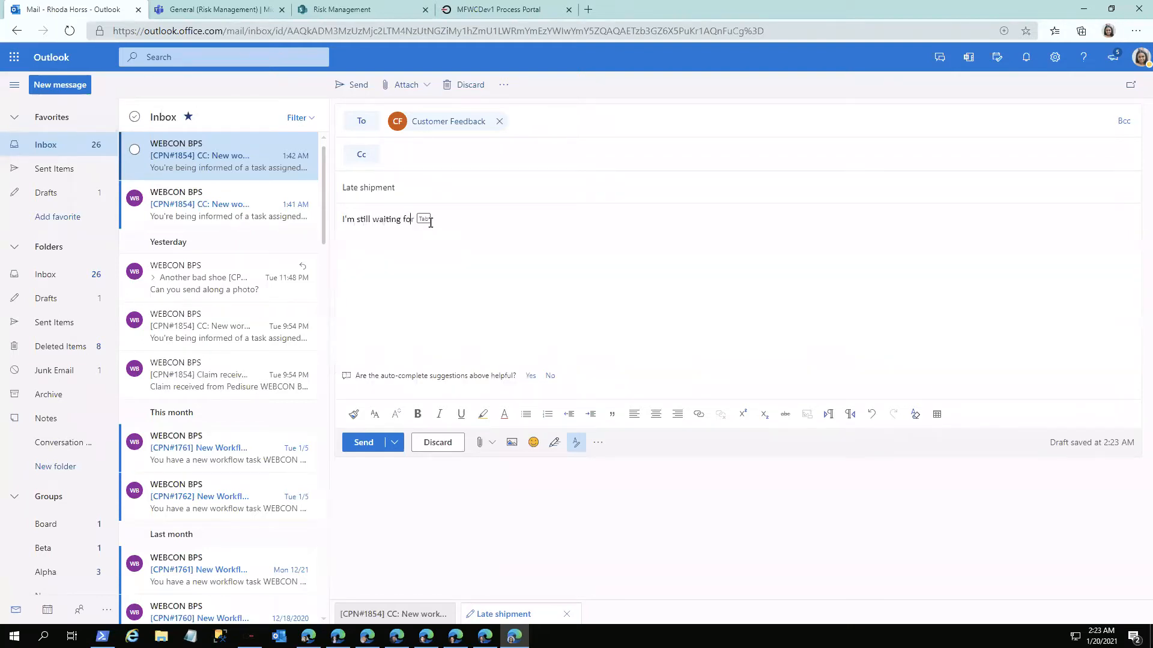
type("ose new dress shoes. Customers are call in")
key("BackSpace")
key("BackSpace")
key("BackSpace")
key("BackSpace")
type("ing me.")
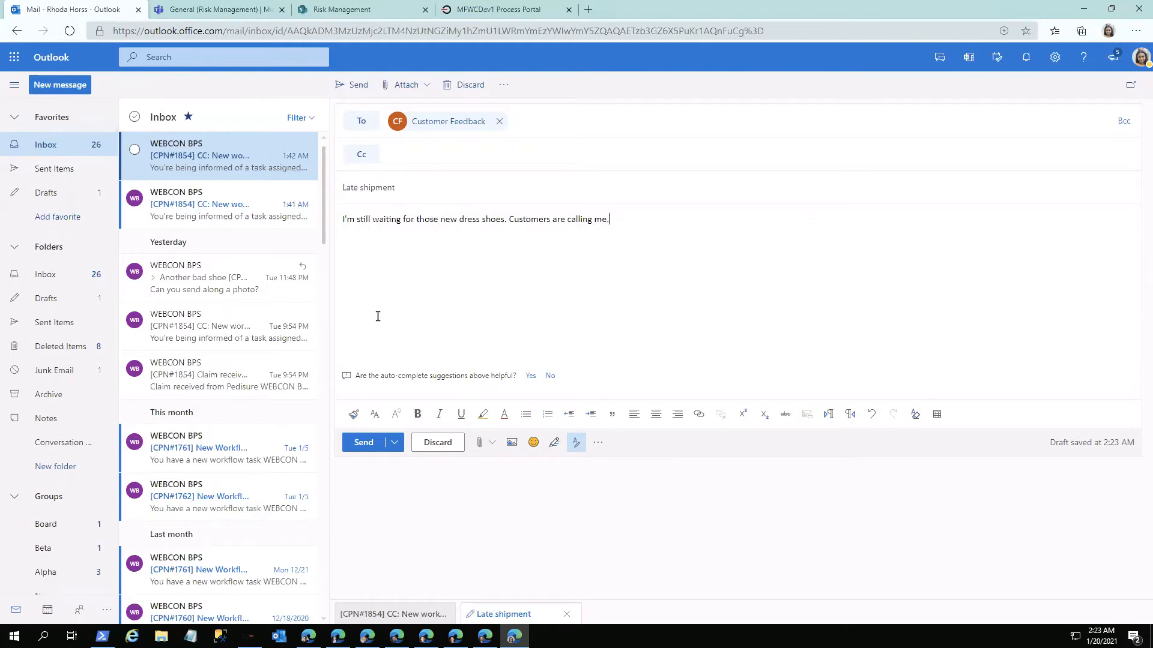
left_click(364, 443)
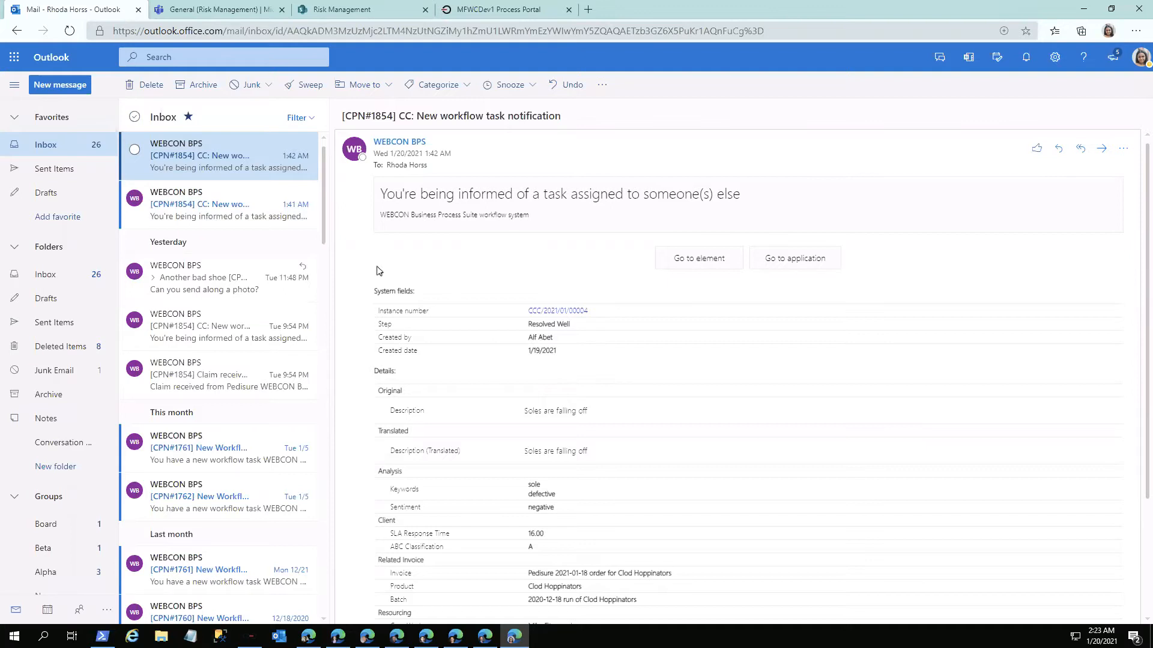
Step: Switch to the case worker's Claims & Complaints Management portal and open the Activity dashboard down to its Unassigned Cases
key("ctrl+Right")
left_click(338, 637)
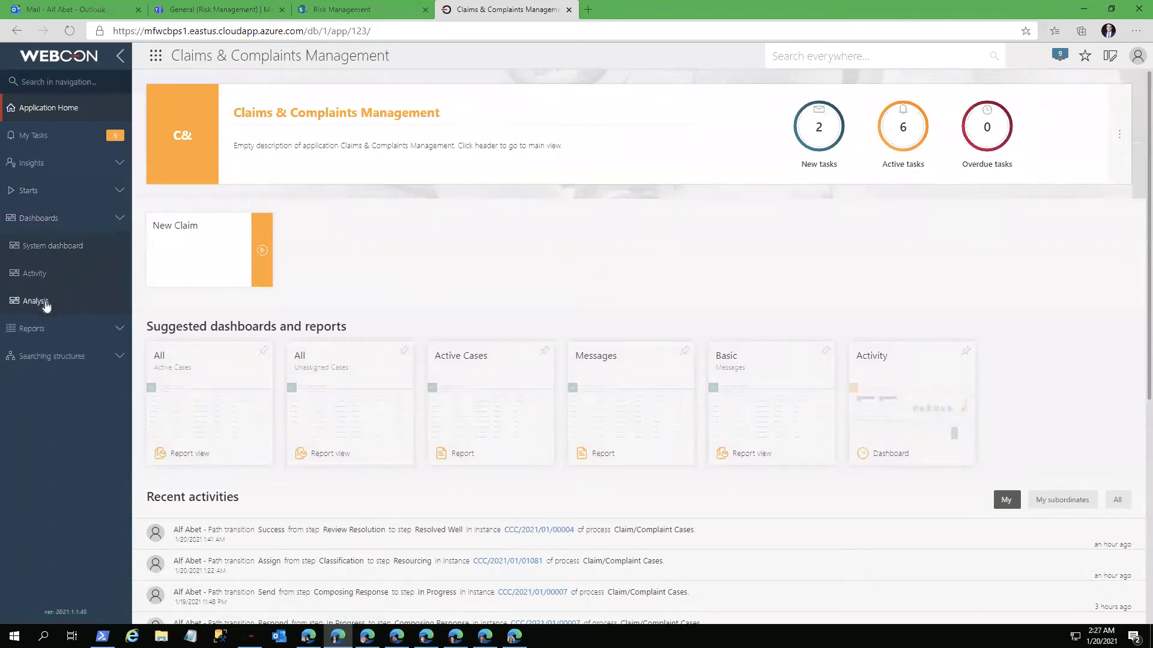
left_click(37, 275)
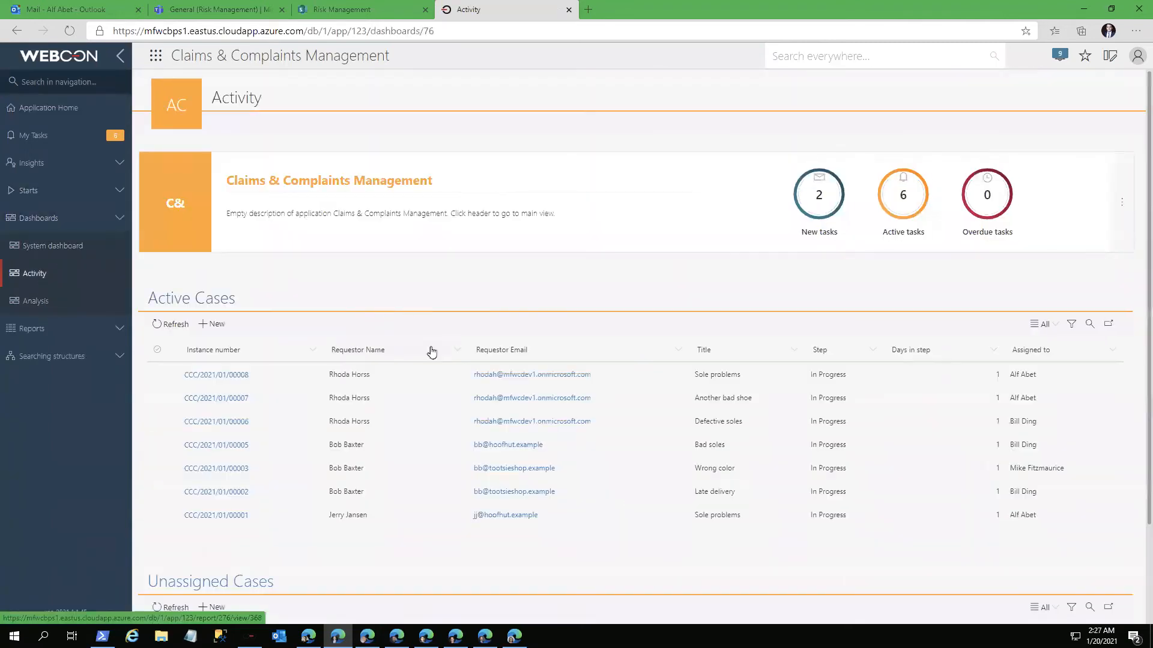
scroll(422, 565, "down", 2)
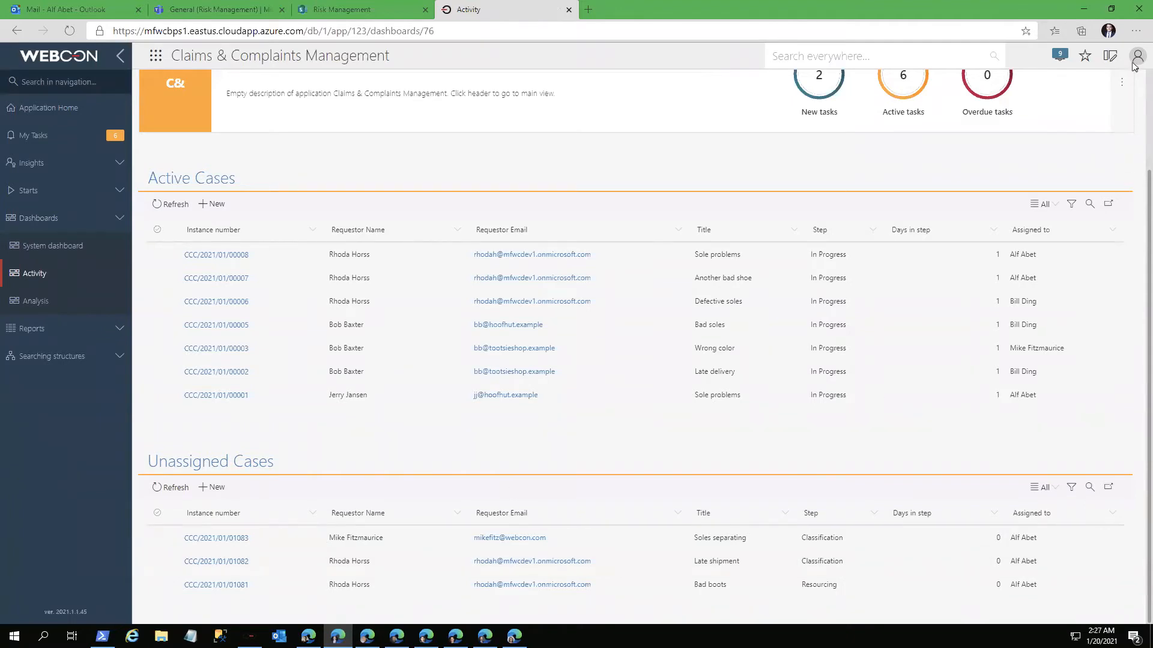
left_click(1135, 60)
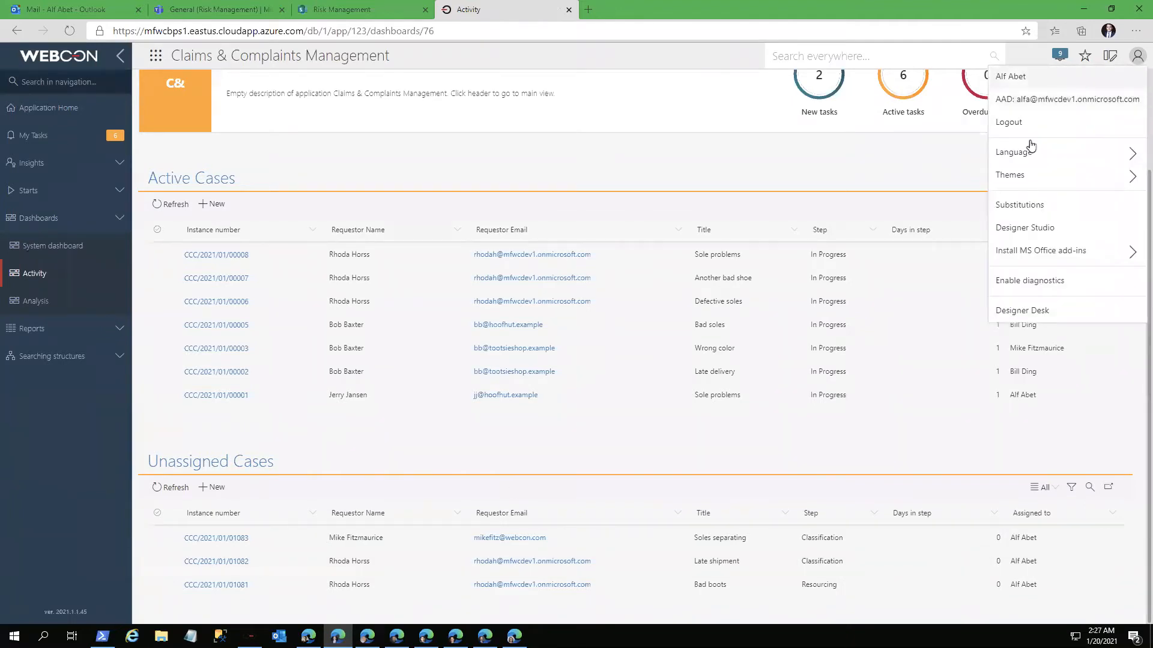
left_click(944, 171)
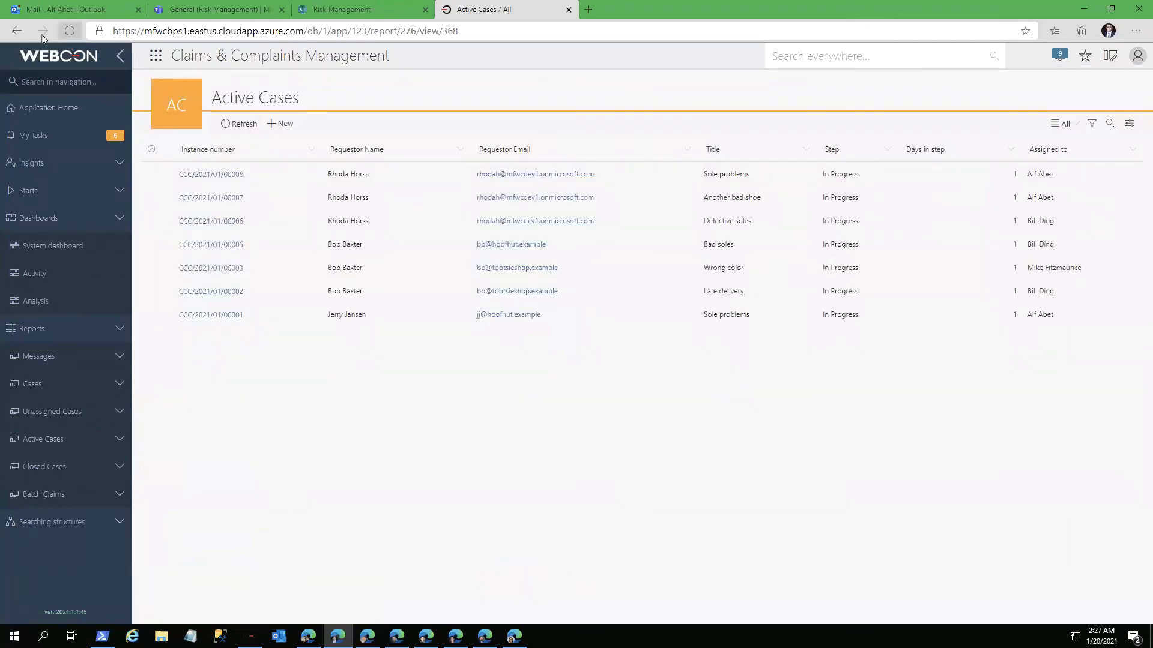
left_click(18, 31)
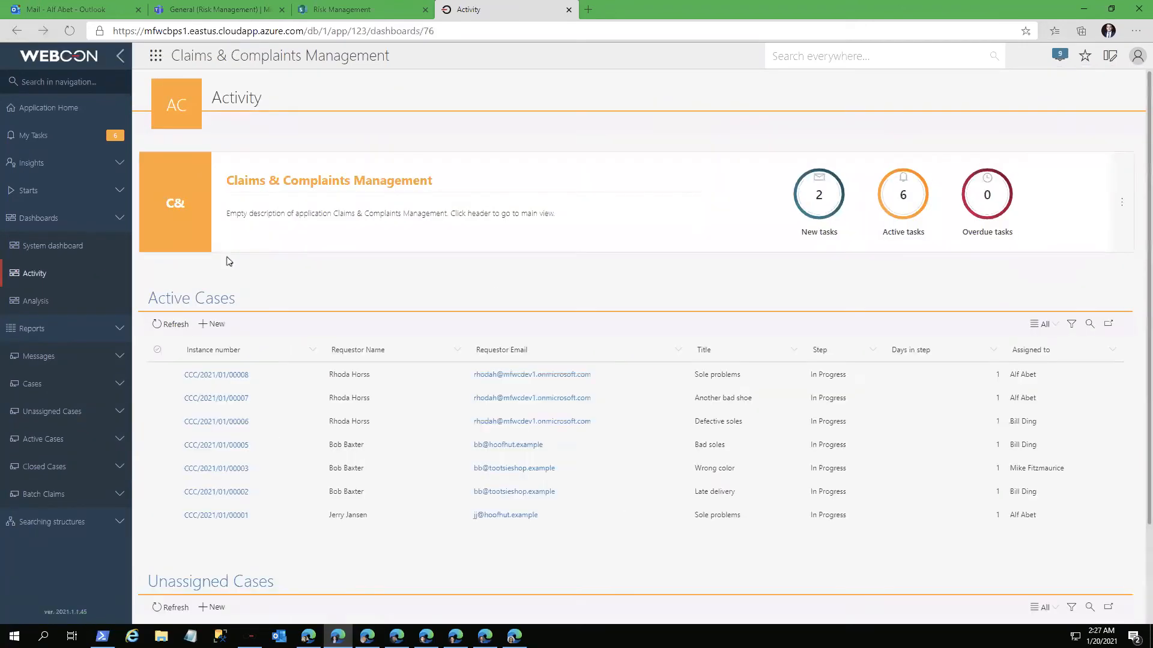
Step: Open the "Late shipment" case from Unassigned Cases and set its client to Heel and Toe
scroll(285, 471, "down", 2)
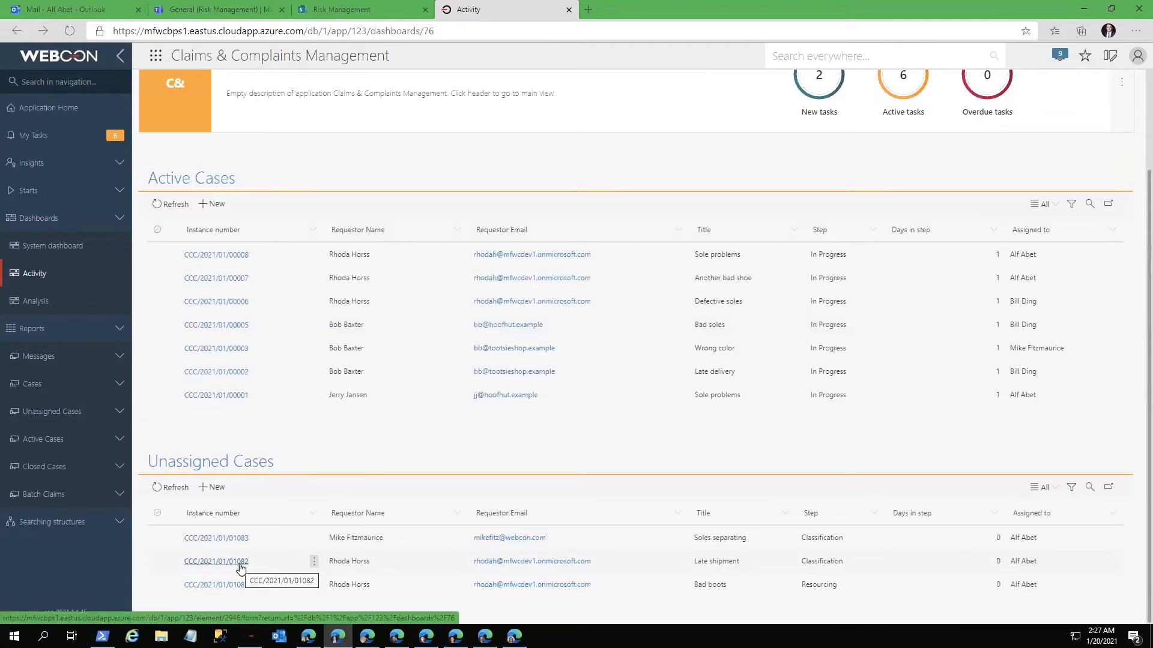
left_click(240, 566)
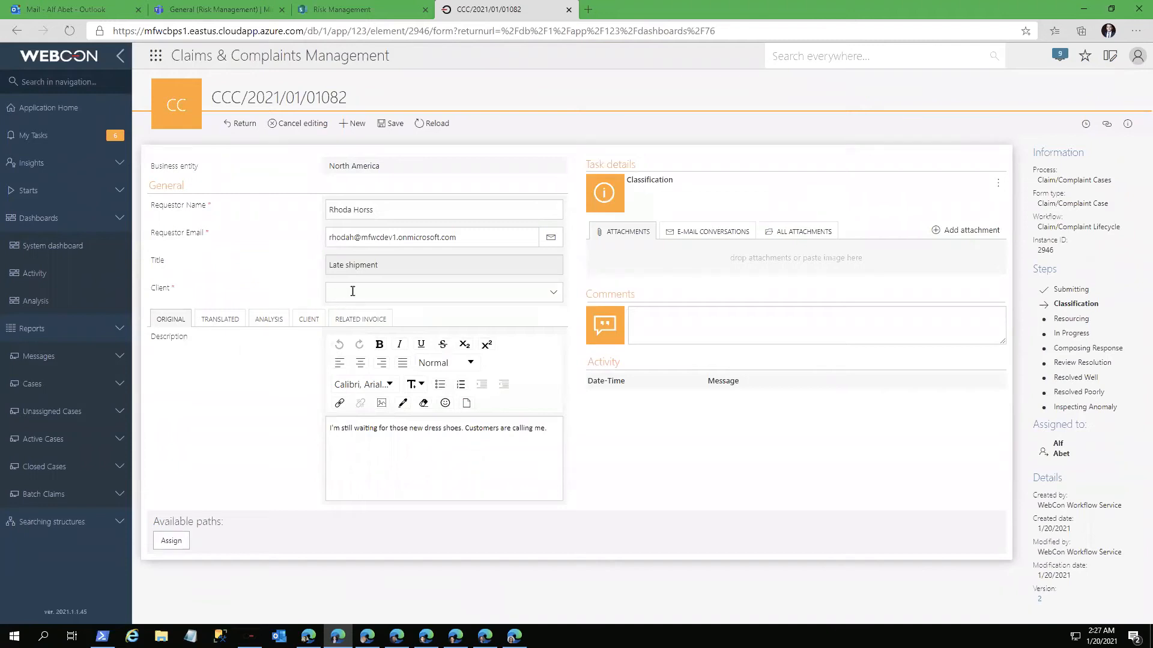
left_click(552, 294)
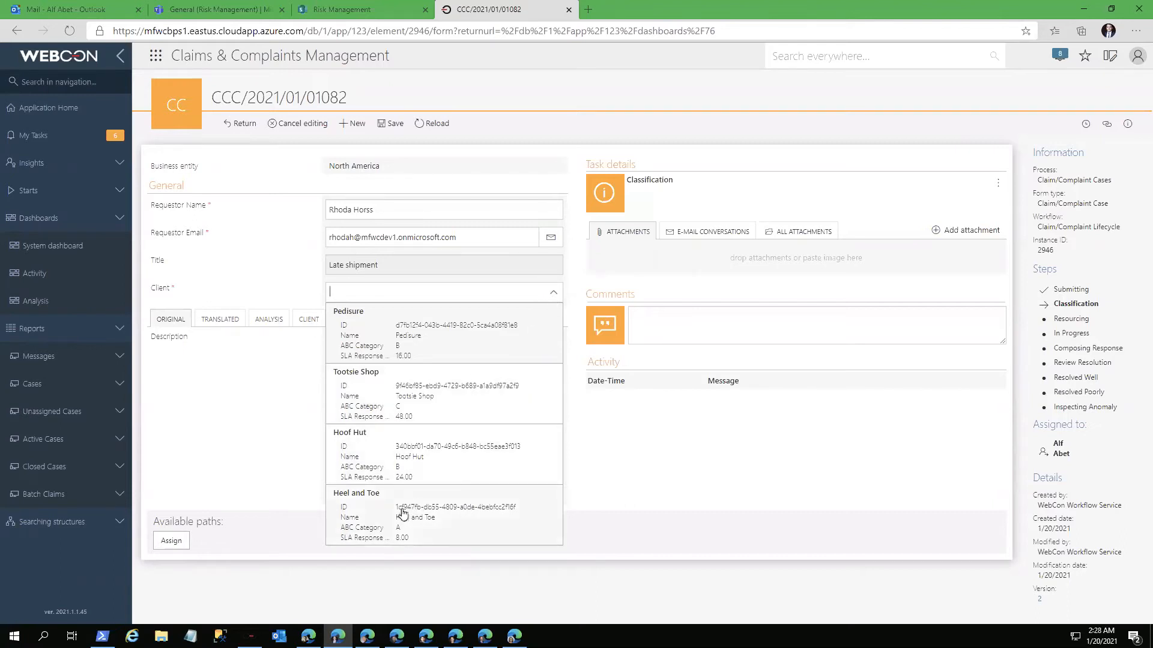
left_click(402, 513)
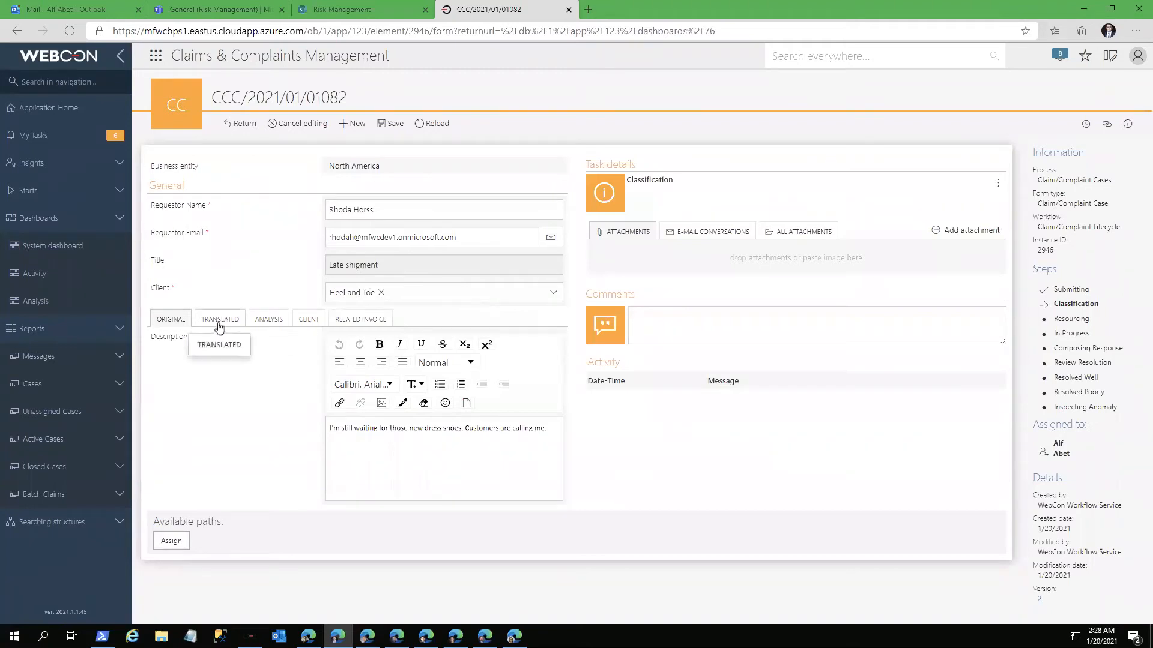
Step: Review the case's original and translated descriptions, keyword and sentiment analysis, client details and related invoice fields
left_click(219, 326)
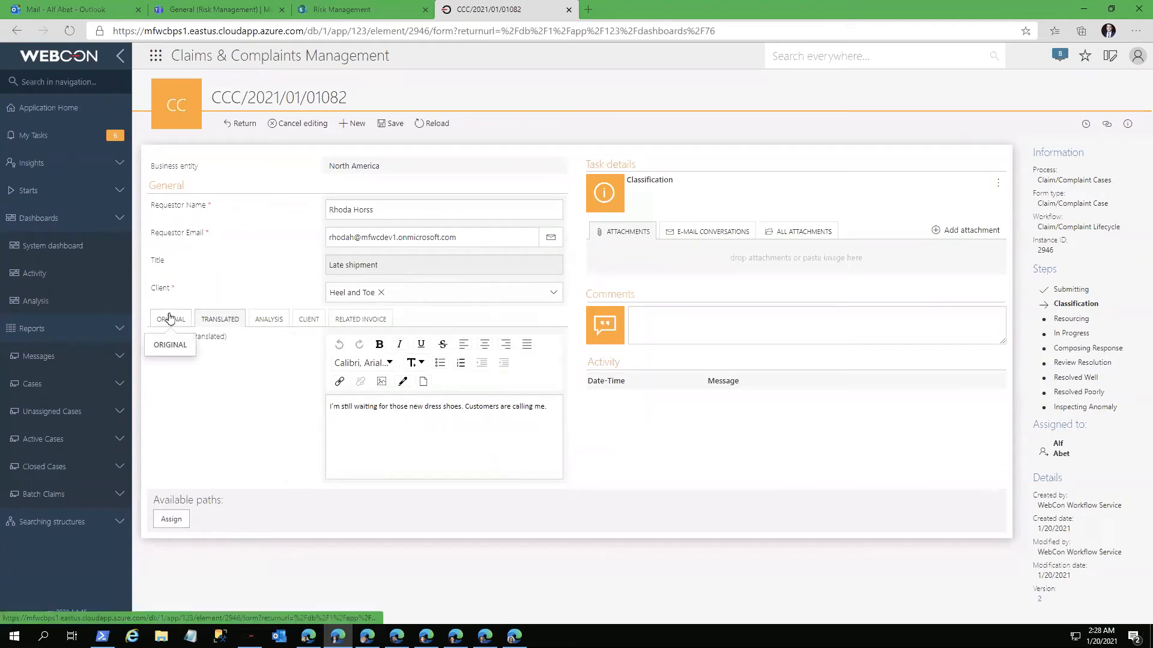
left_click(170, 318)
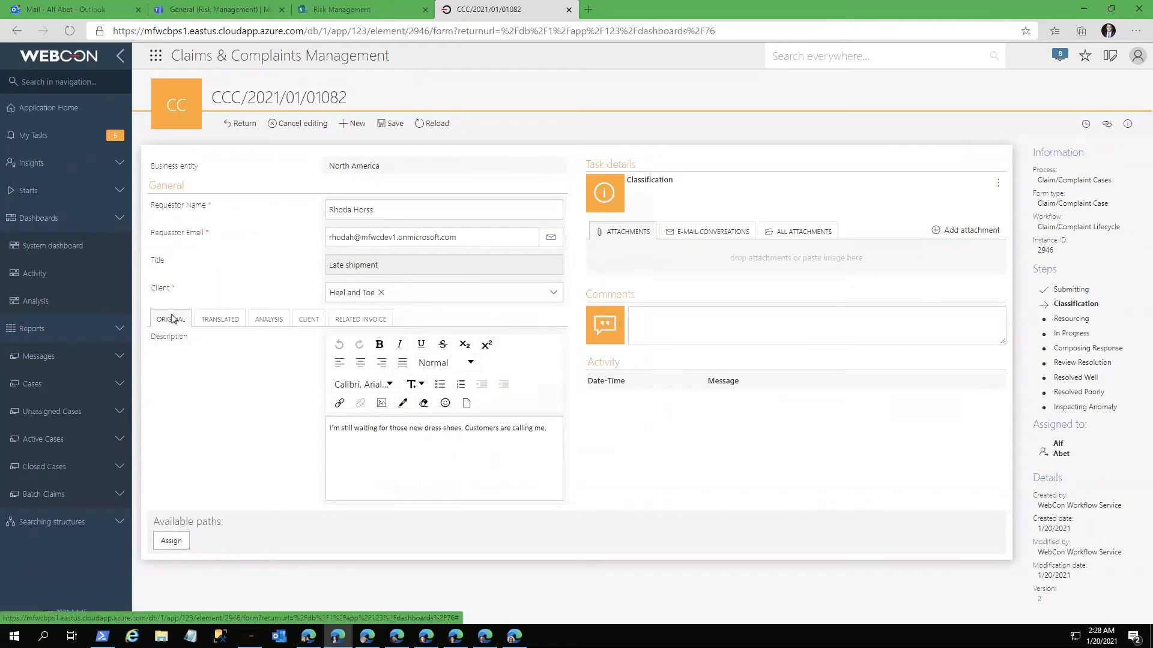
left_click(227, 323)
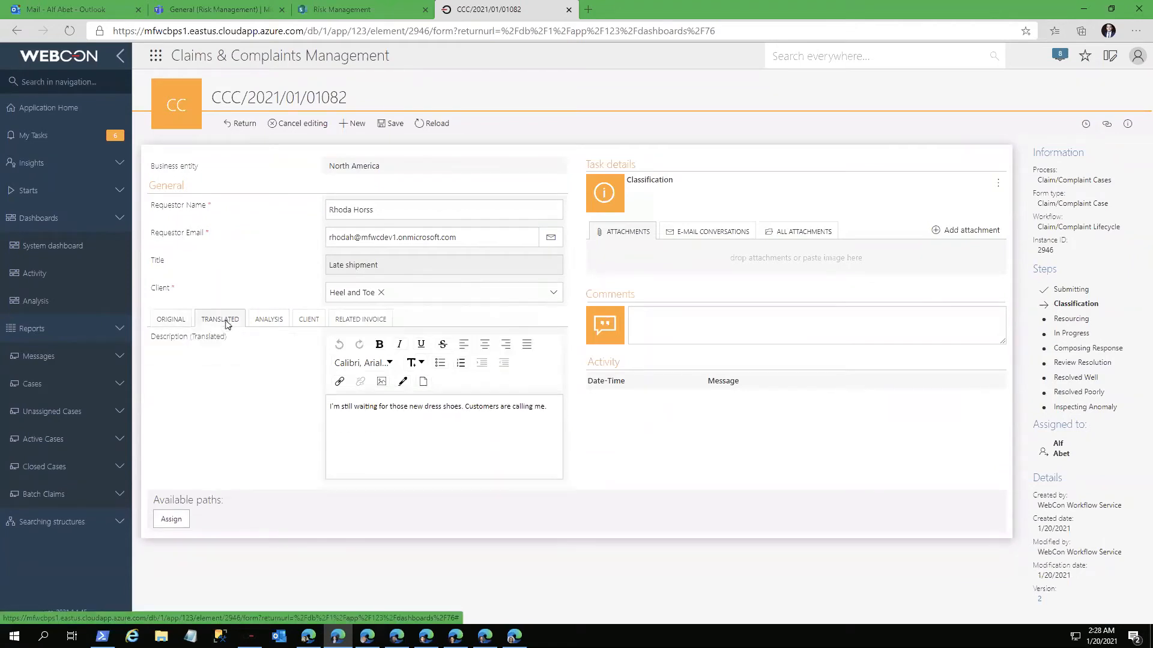
left_click(268, 322)
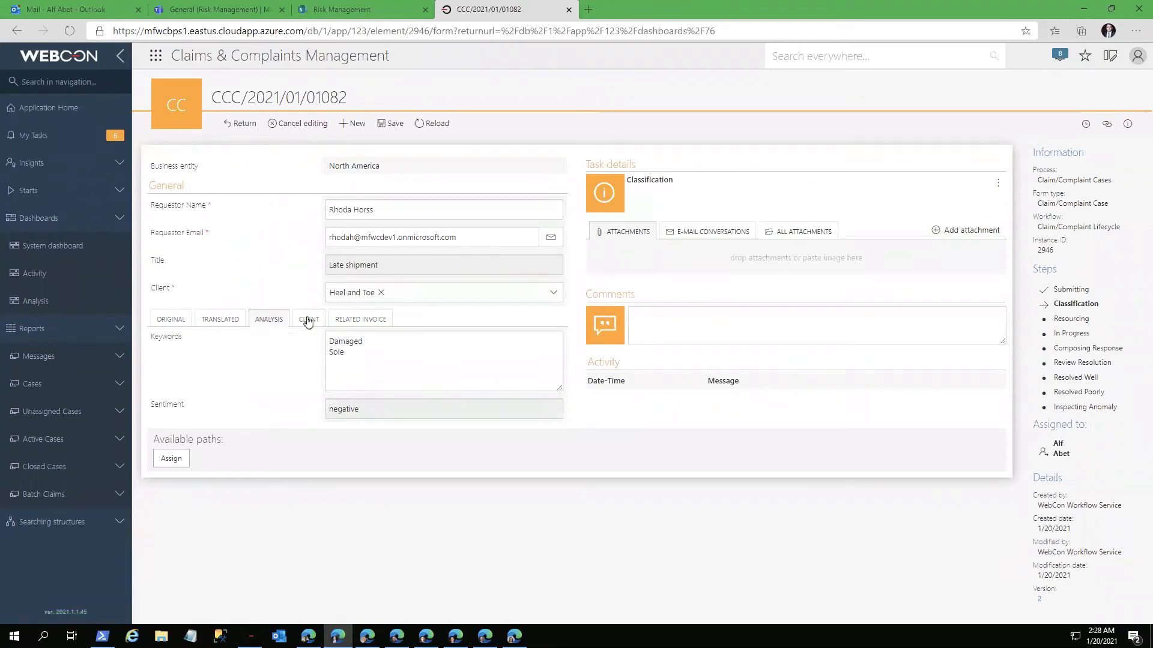
left_click(308, 319)
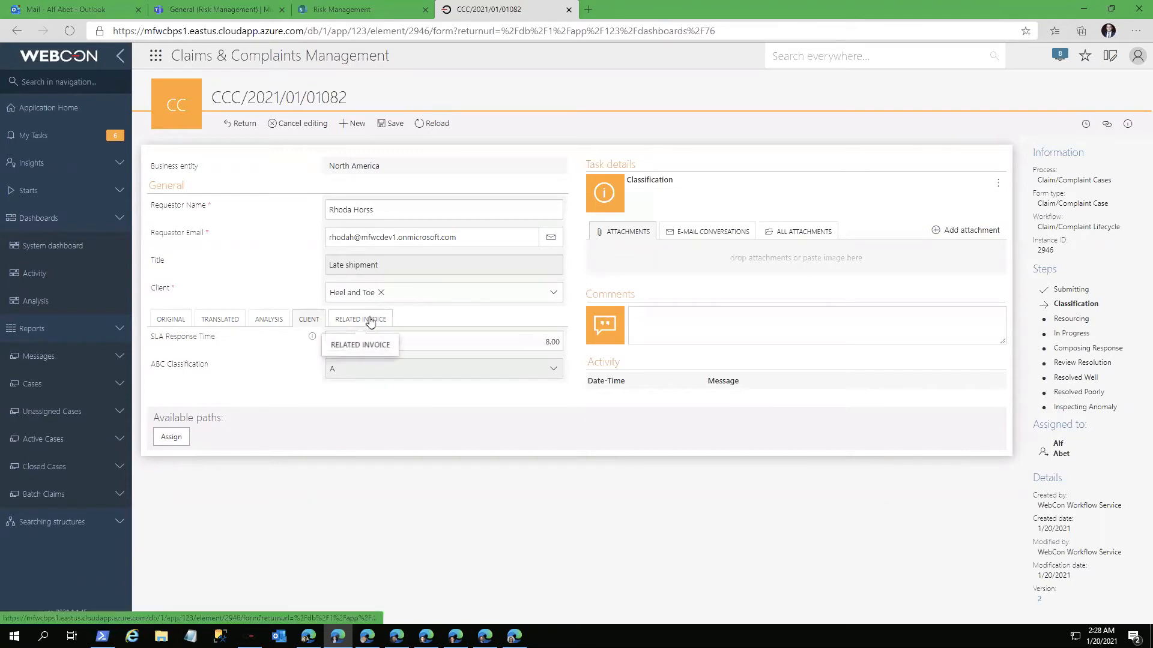
left_click(369, 321)
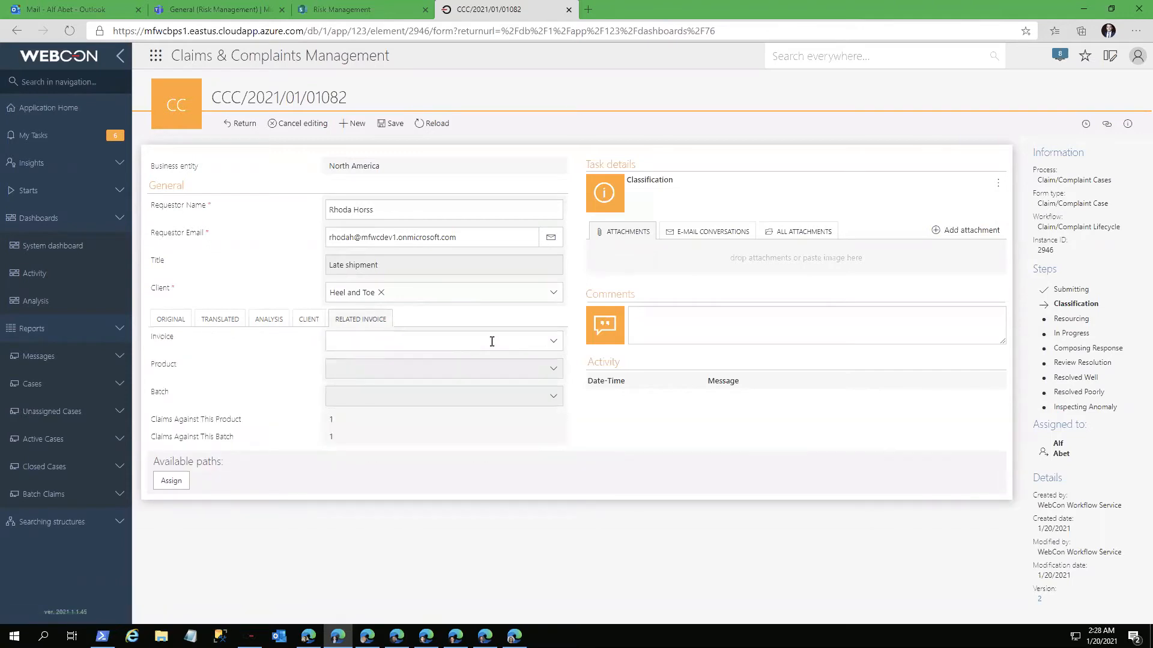
left_click(210, 320)
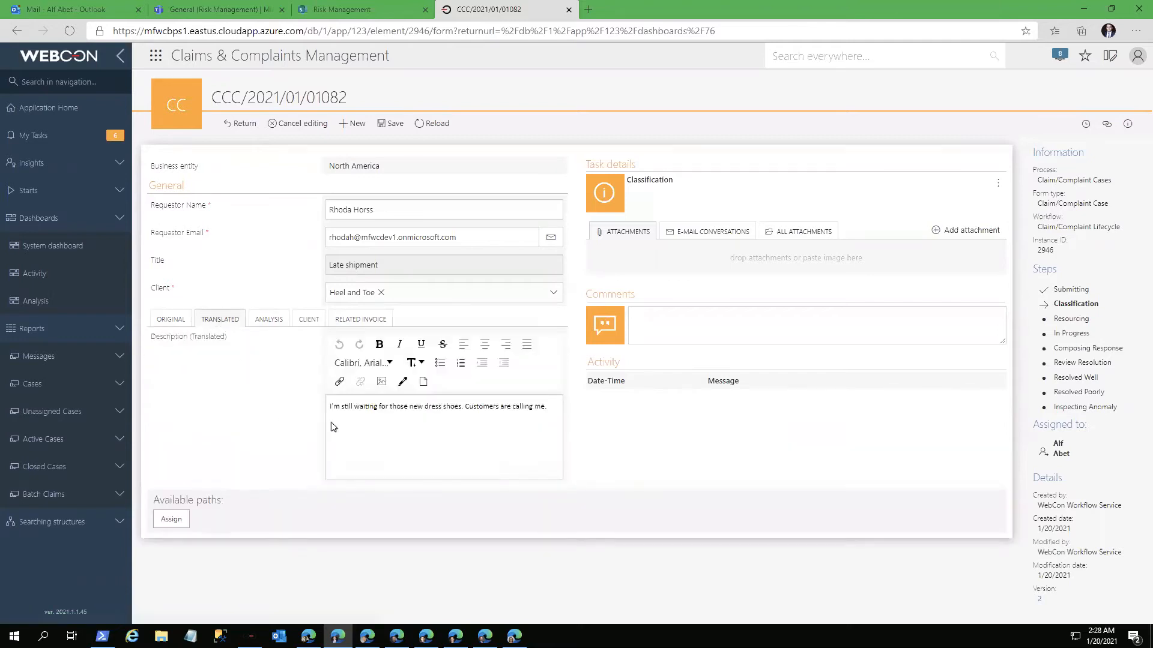
Step: Check the selectable clients for the case and its keyword and sentiment analysis
left_click(553, 295)
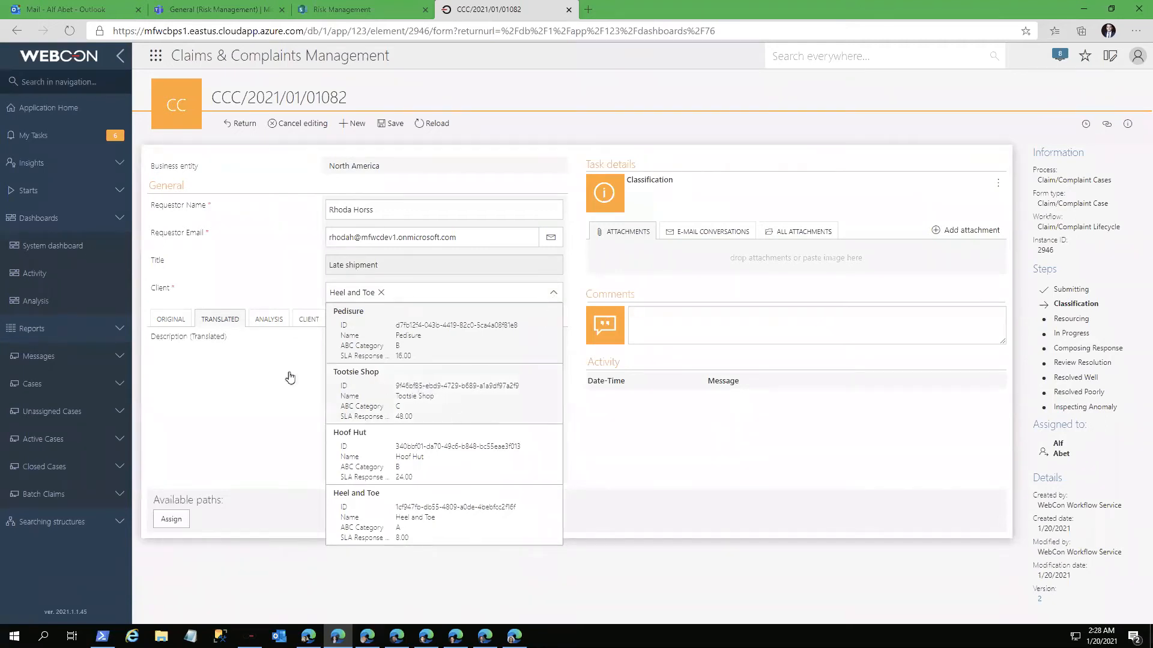
left_click(290, 377)
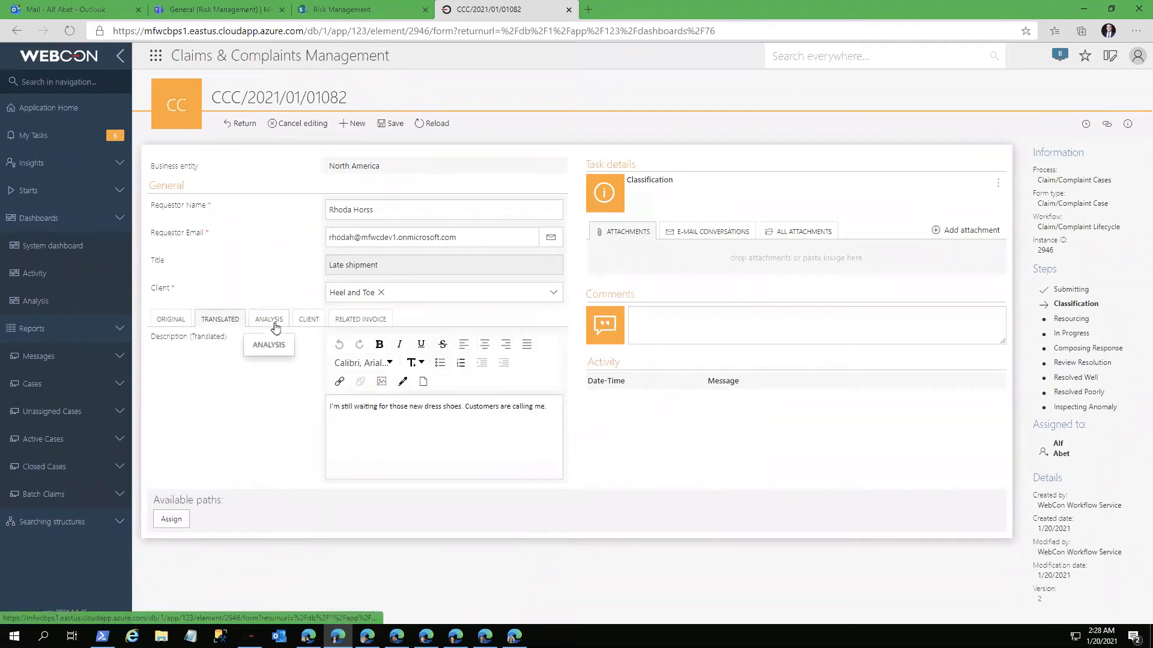
left_click(275, 326)
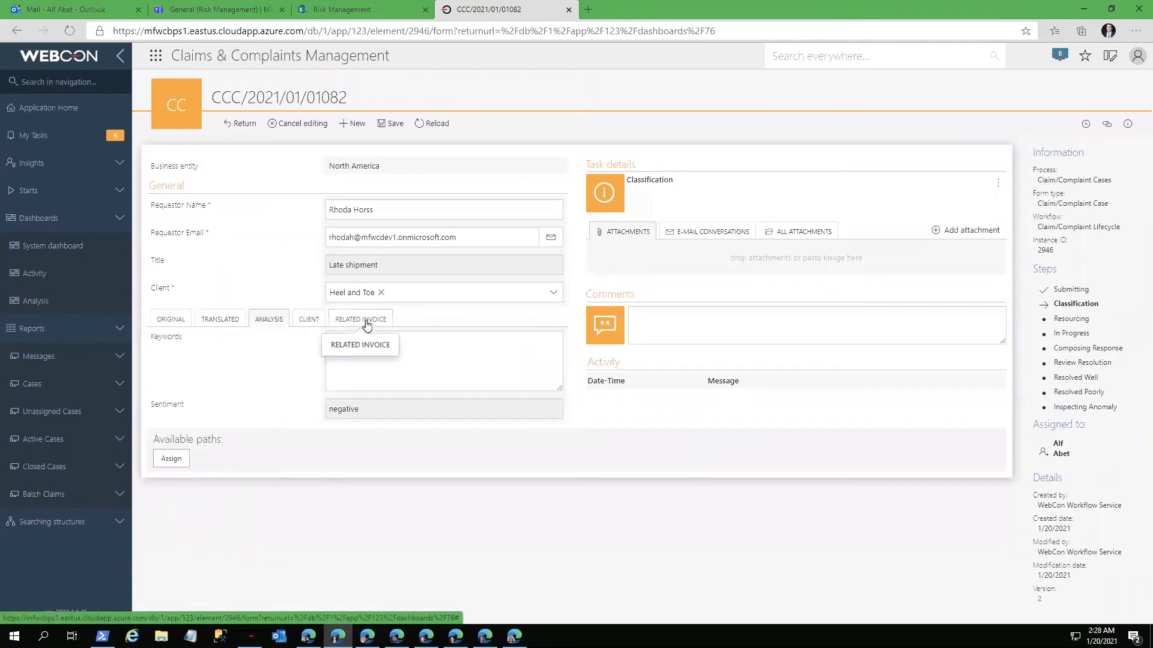
Step: Set the case's related invoice to the Heel and Toe 2021-01-07 order for Still-Let-Ohs
left_click(360, 321)
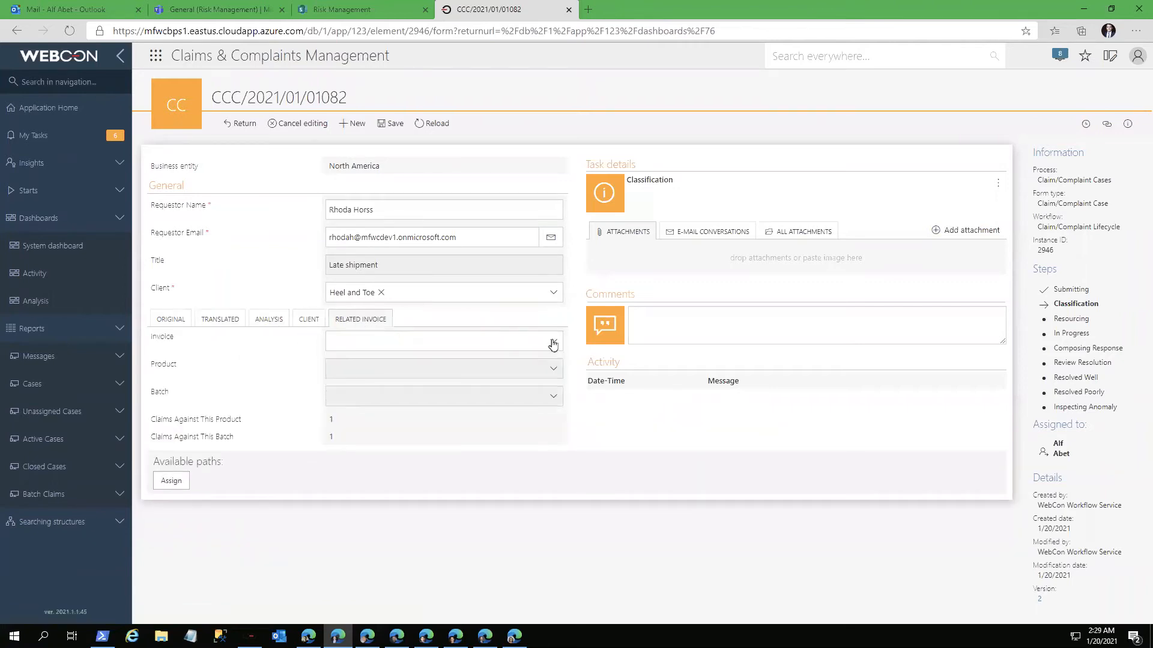
left_click(551, 340)
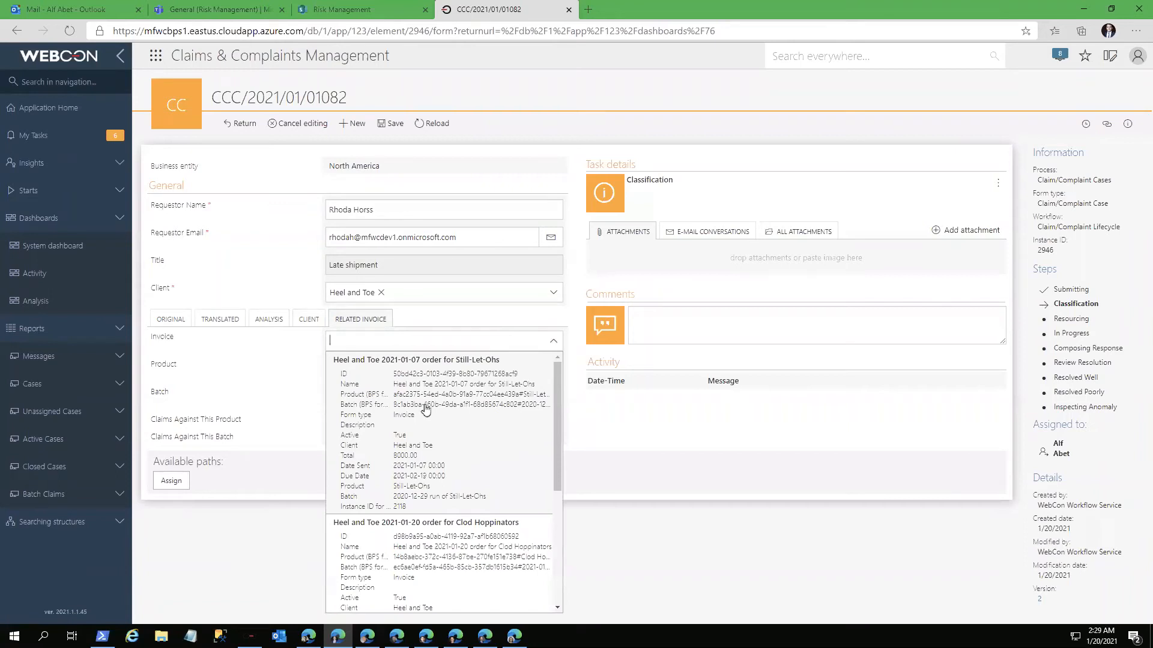
left_click(425, 404)
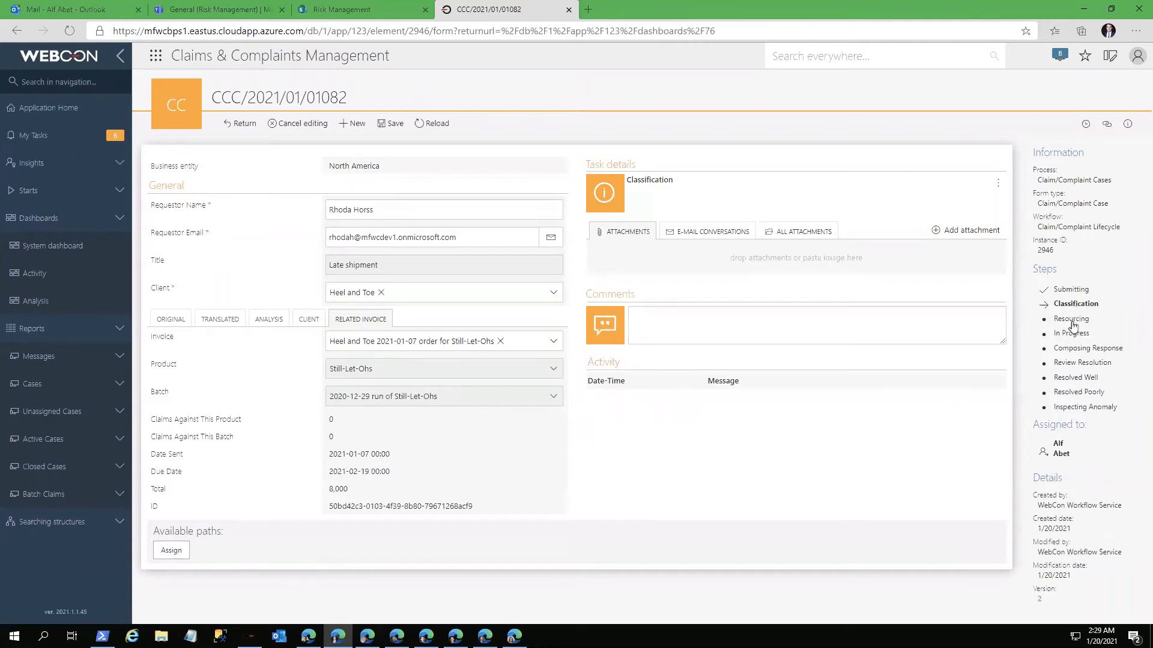
Step: Preview the case's workflow diagram, and view the original complaint email and the case's attachments
left_click(1071, 305)
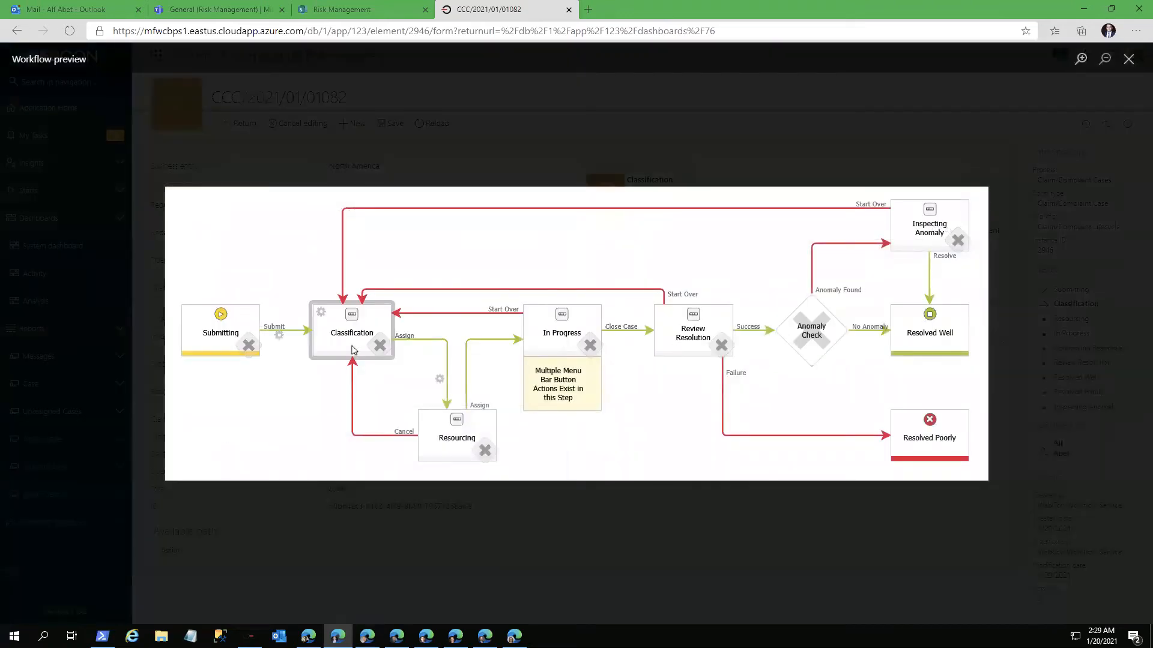
left_click(661, 568)
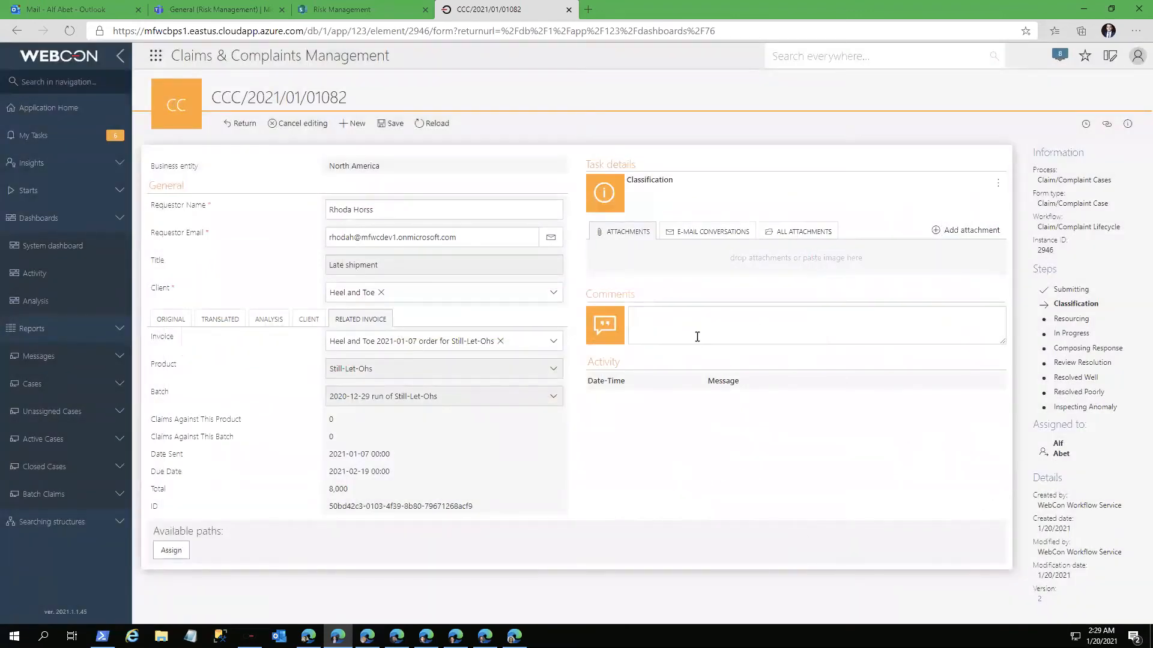
left_click(698, 236)
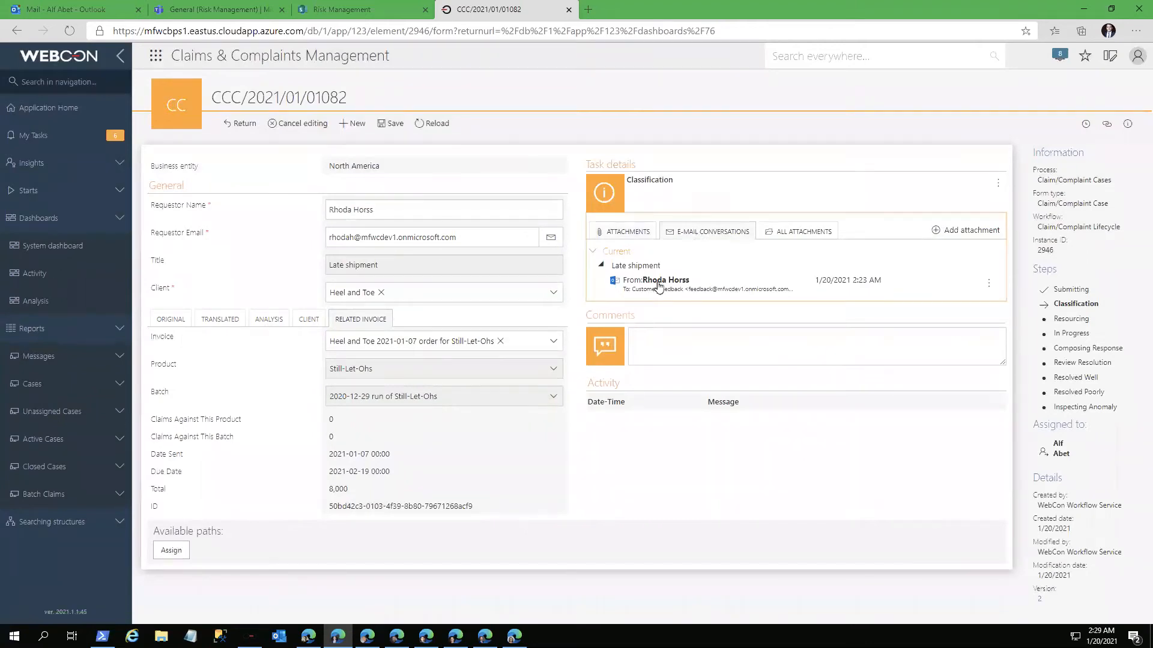
left_click(657, 285)
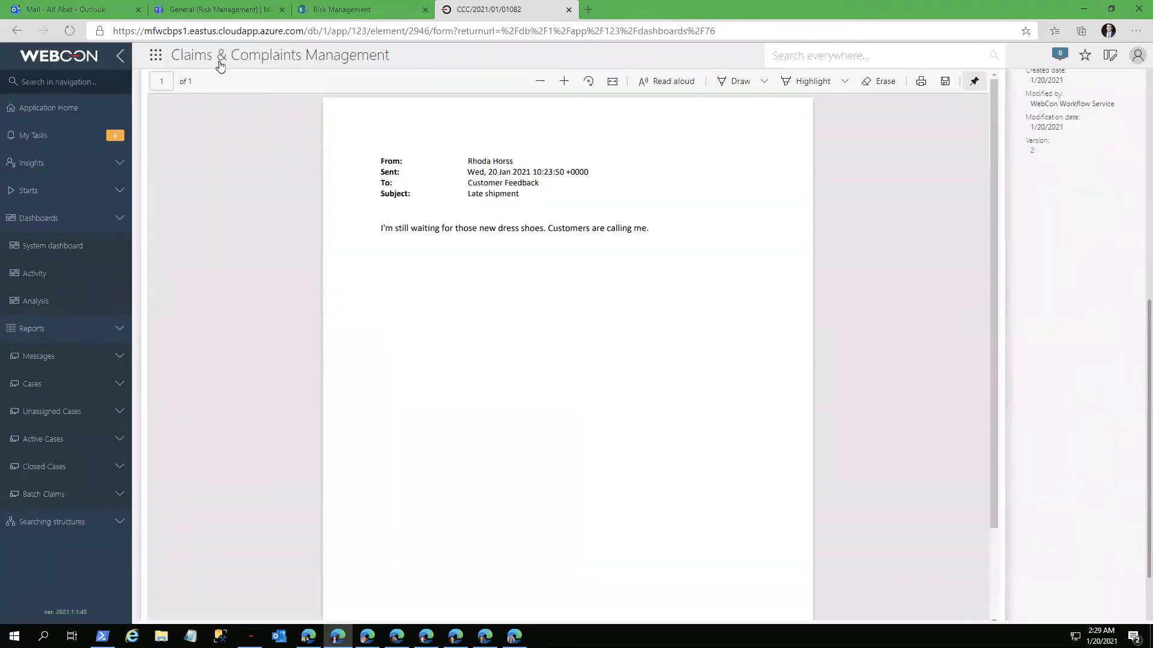
scroll(335, 259, "up", 6)
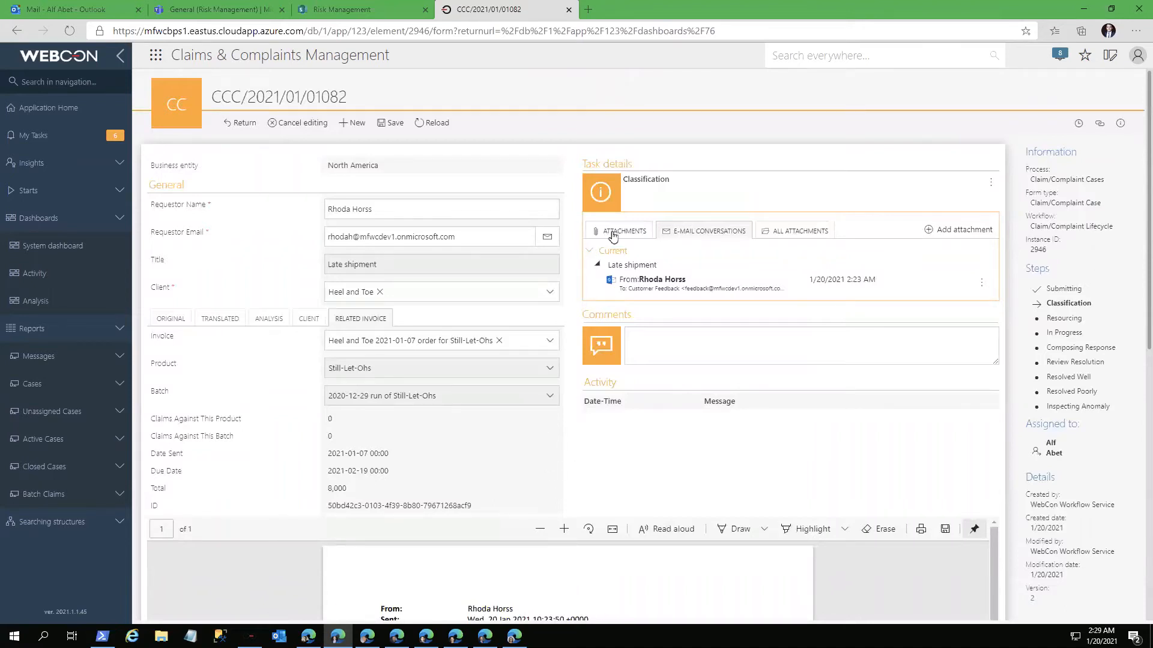
left_click(613, 233)
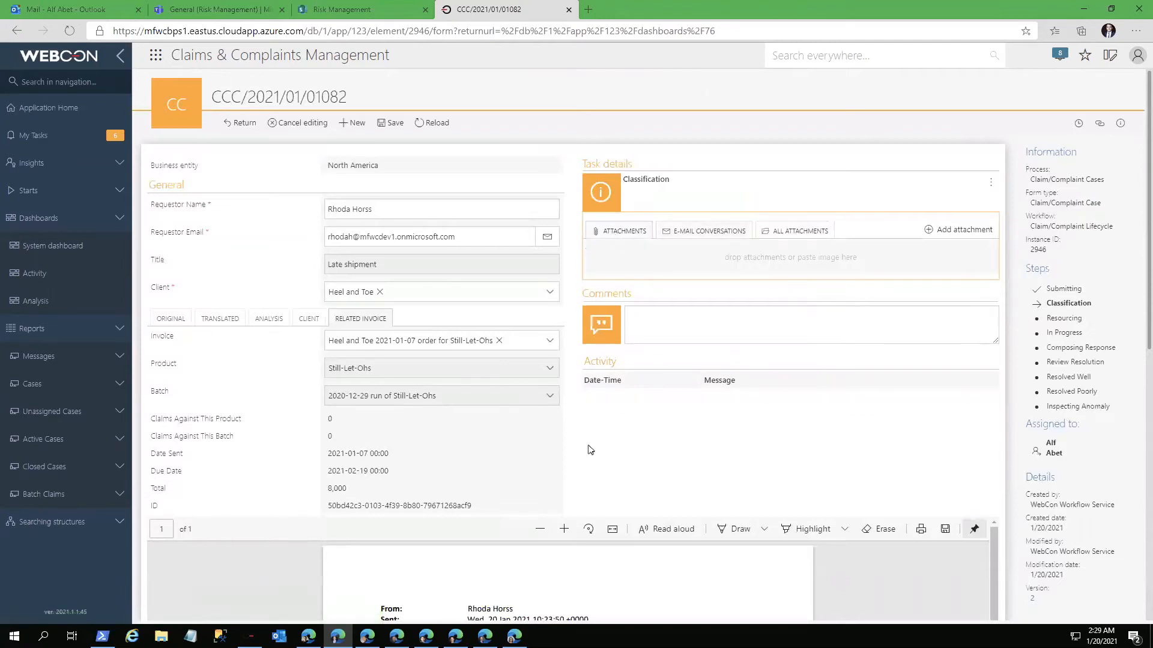
Step: Send the classified case on to Resourcing and try to auto-assign it to the least busy case worker
scroll(588, 449, "down", 9)
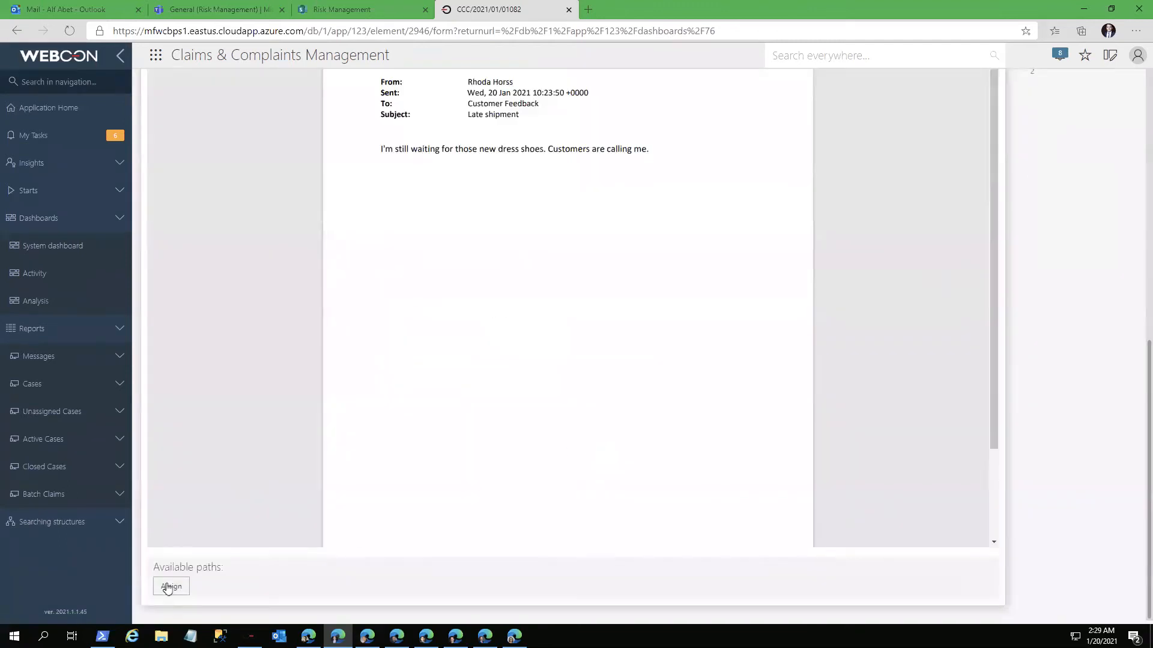
left_click(170, 587)
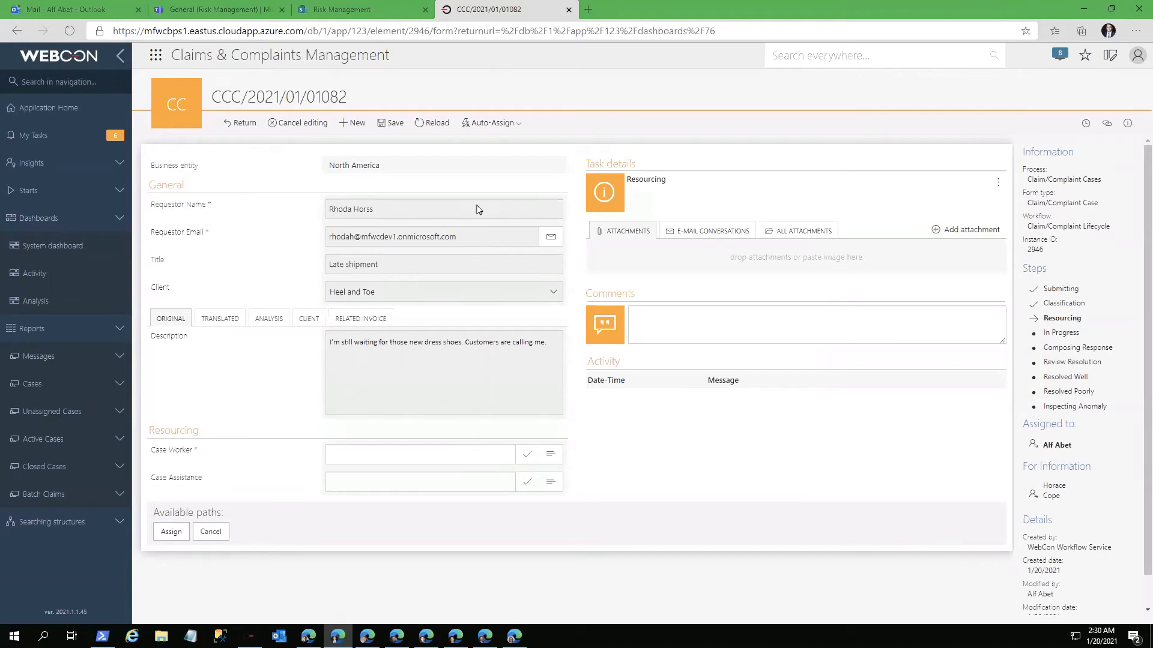
left_click(496, 123)
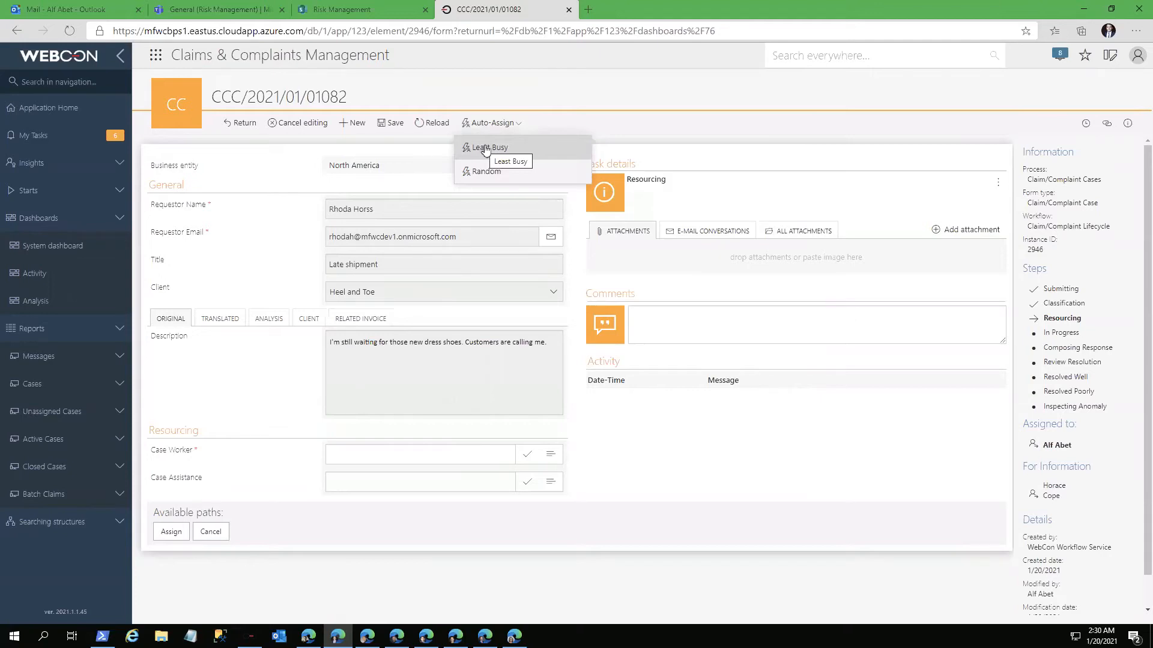
left_click(485, 148)
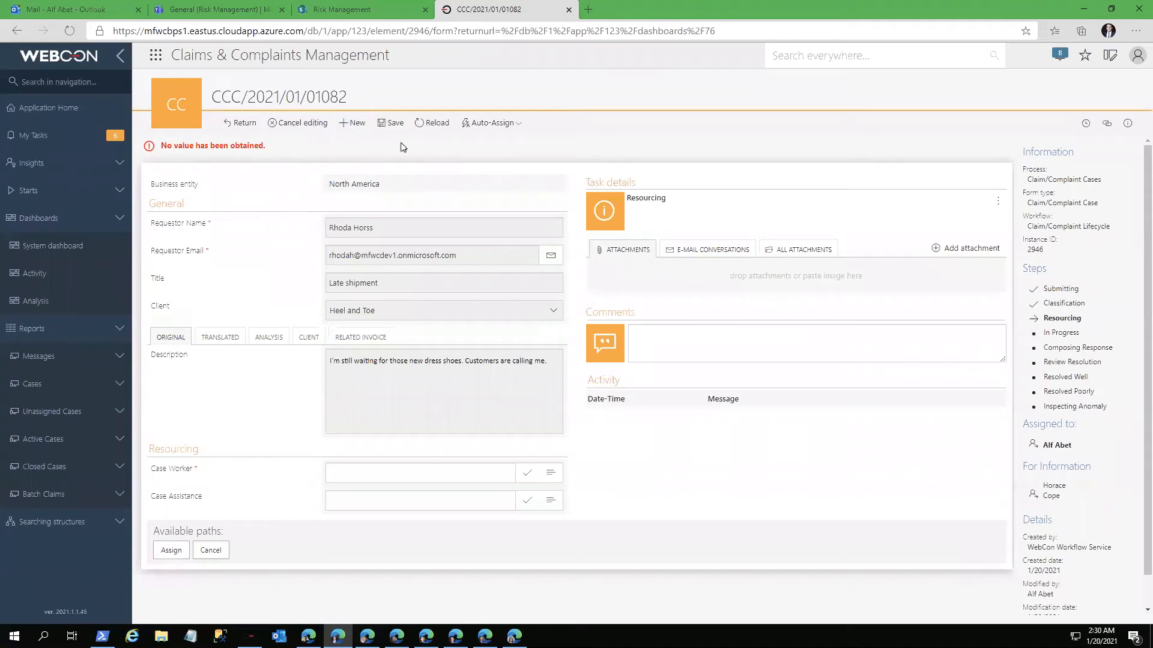
Step: Switch to the other case worker's portal window and open the "Late shipment" case from Unassigned Cases for editing
mouse_move(485, 636)
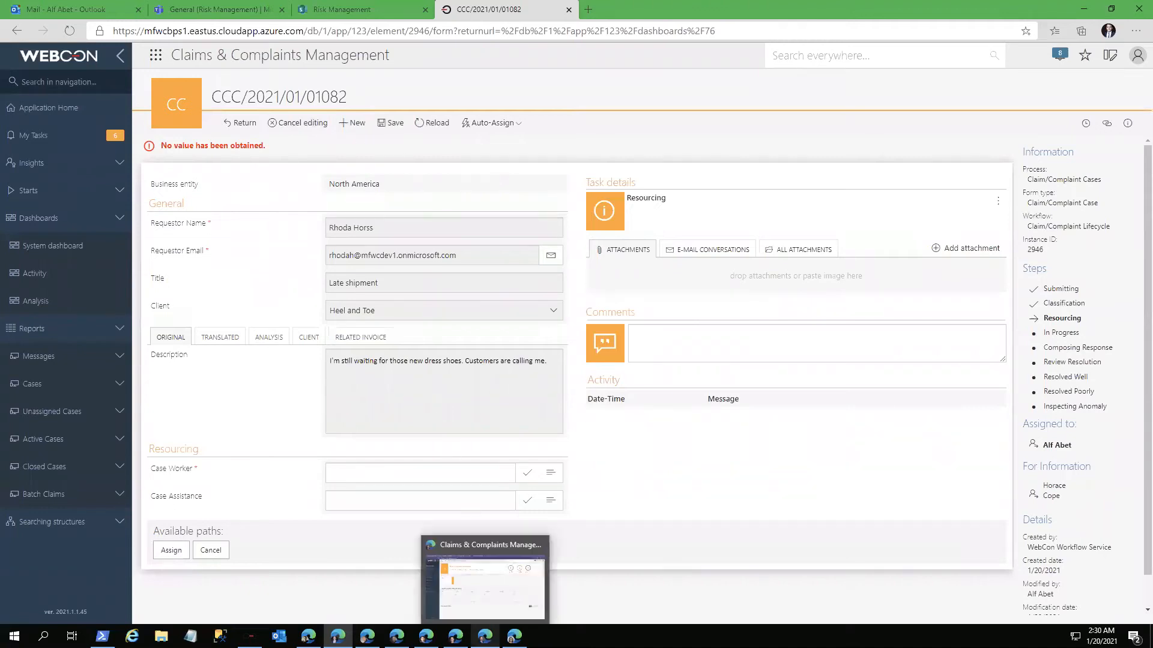
left_click(485, 585)
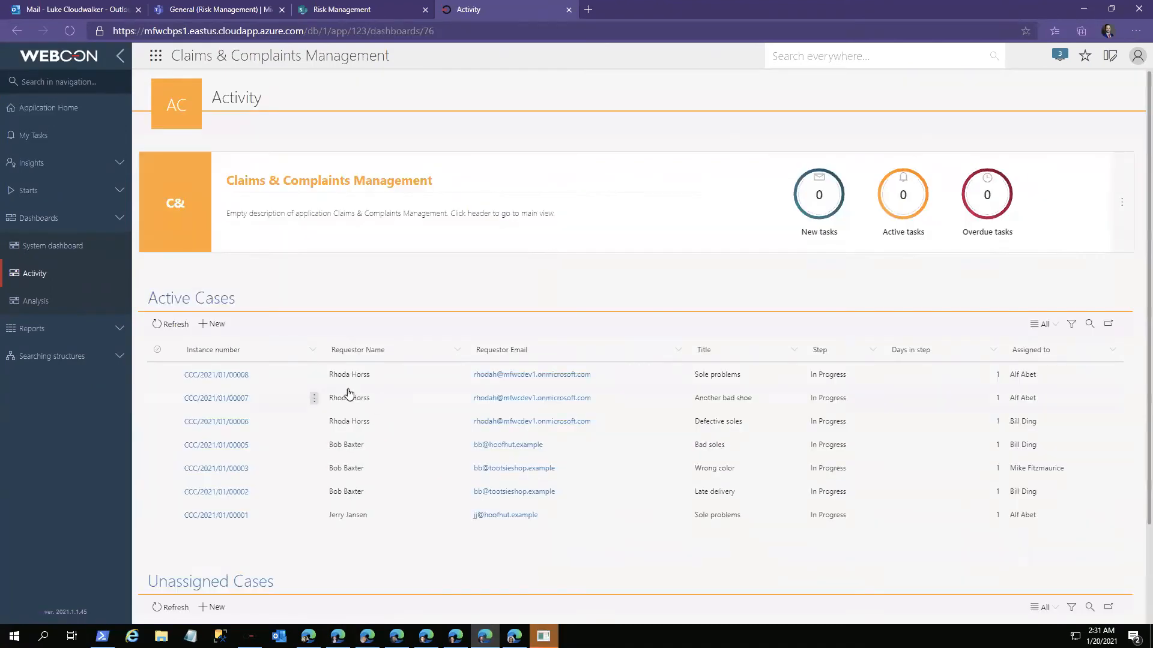
scroll(311, 514, "down", 2)
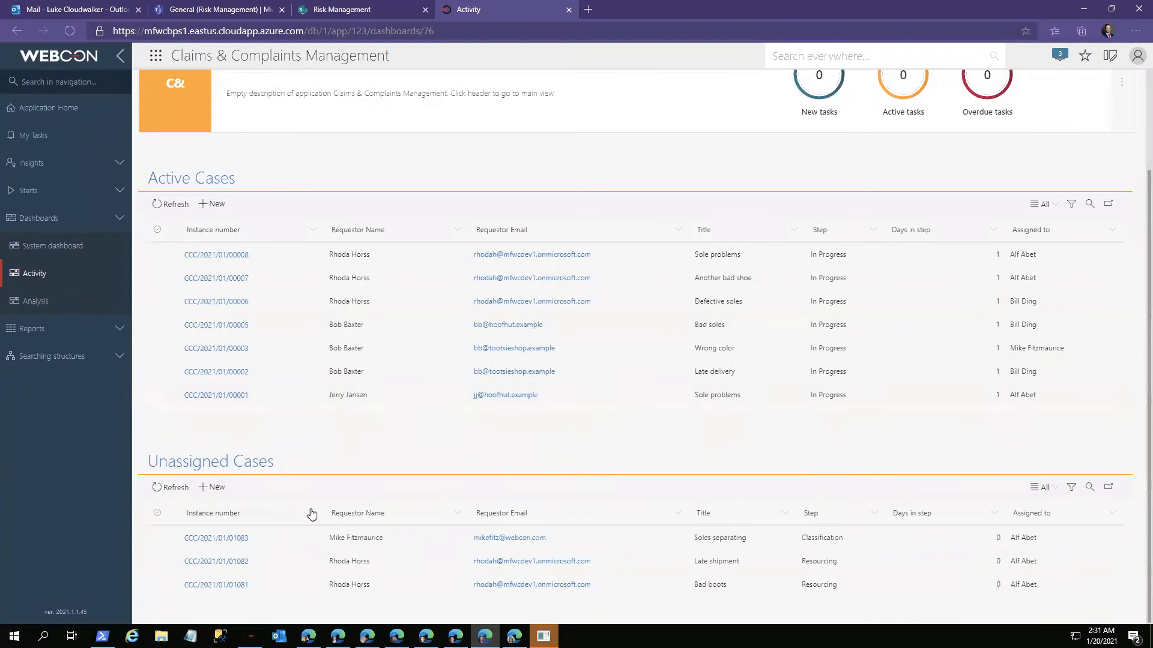
left_click(217, 562)
left_click(280, 125)
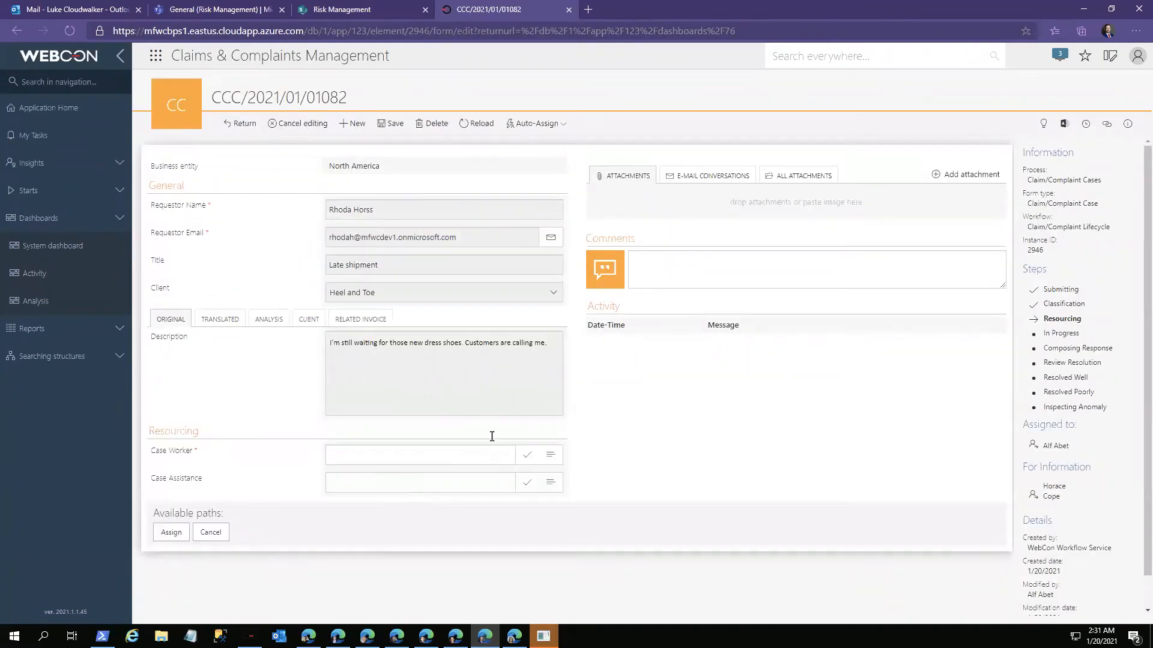
Step: Claim the case through Auto-Assign and assign it to bring it into progress
left_click(555, 127)
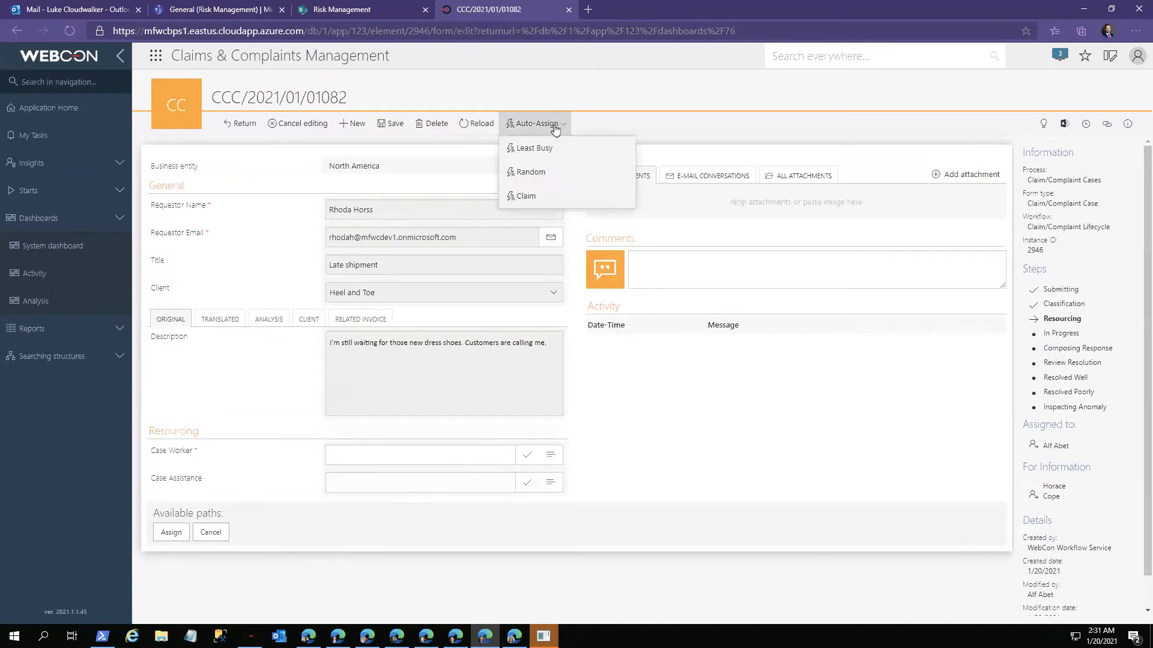
left_click(536, 198)
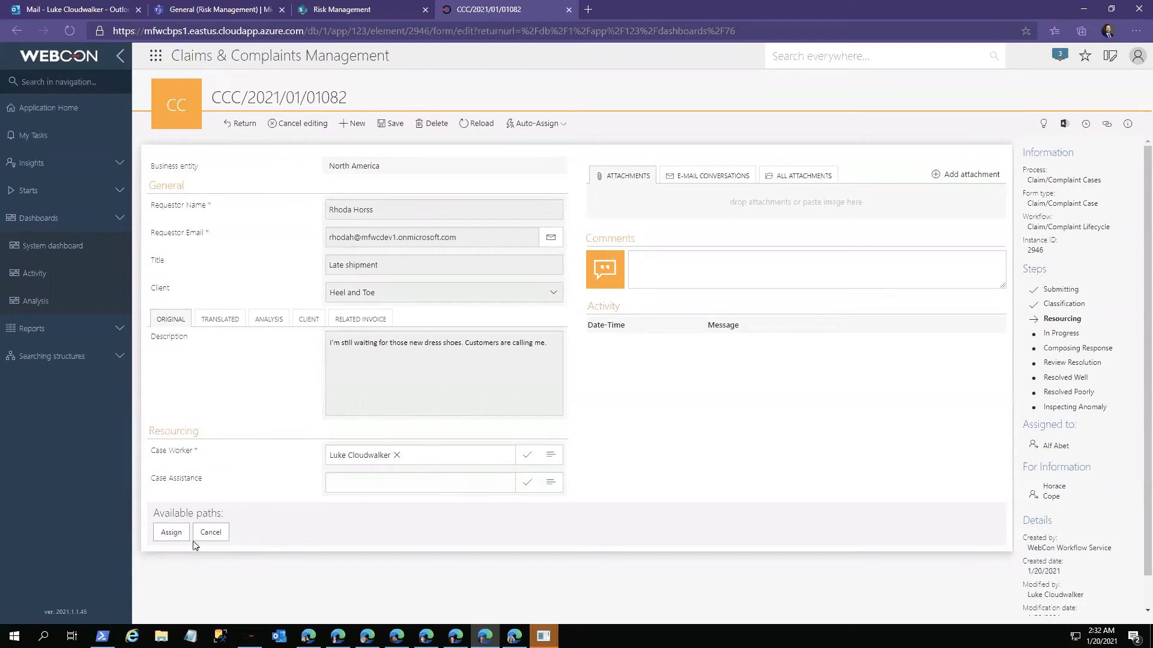
left_click(171, 533)
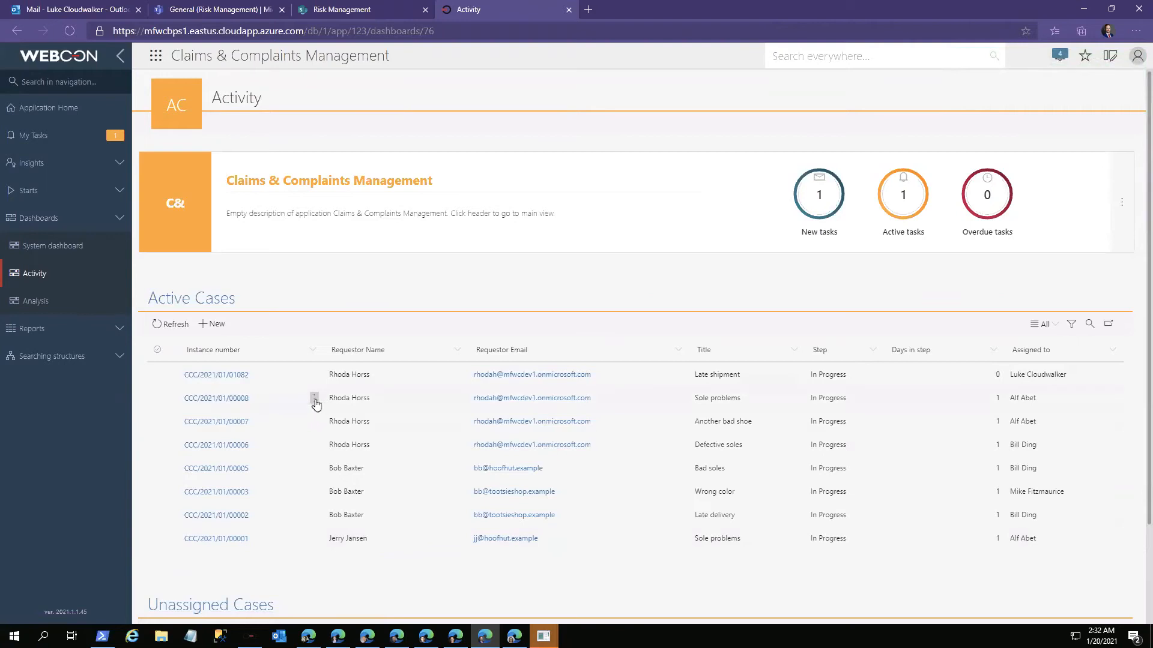
Step: Open the "Late shipment" case from Active Cases and start composing a response
left_click(226, 377)
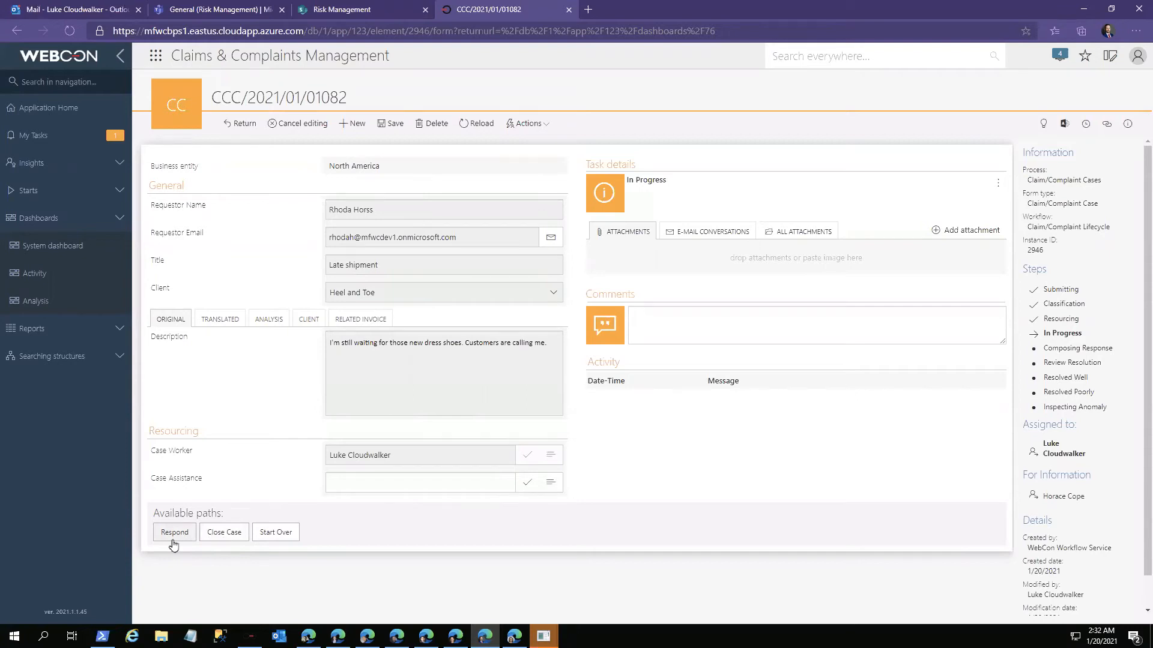
left_click(172, 541)
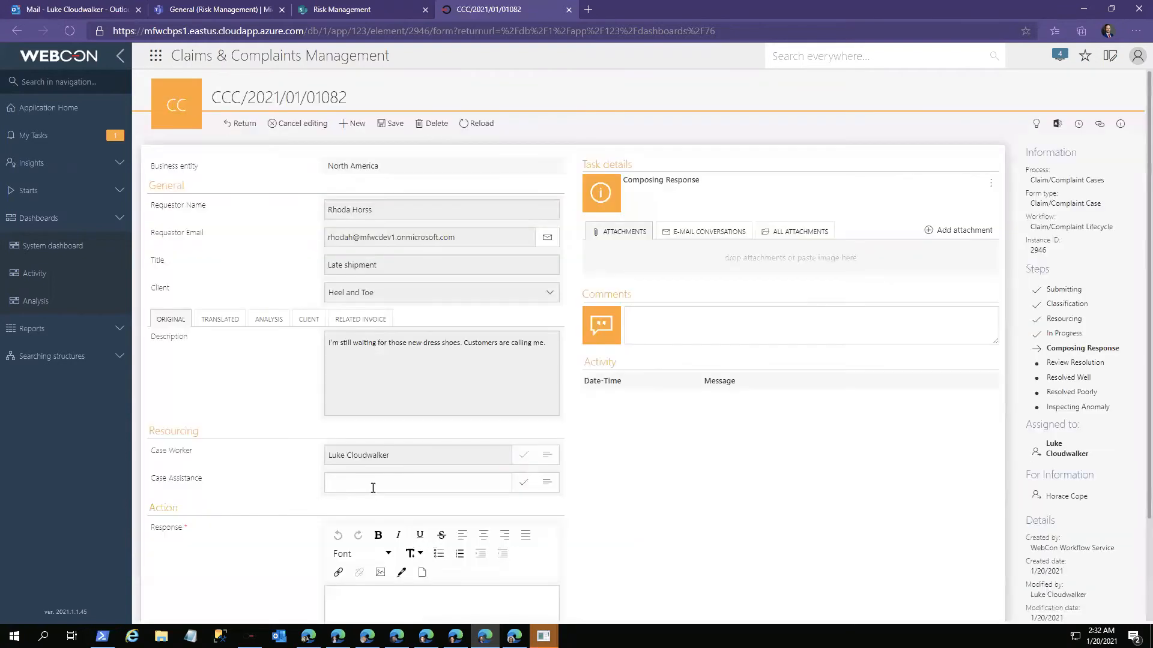
scroll(391, 584, "down", 2)
Step: Write a response beginning "We're talking about the stilettos, right? I'll check right away." and send it
left_click(381, 509)
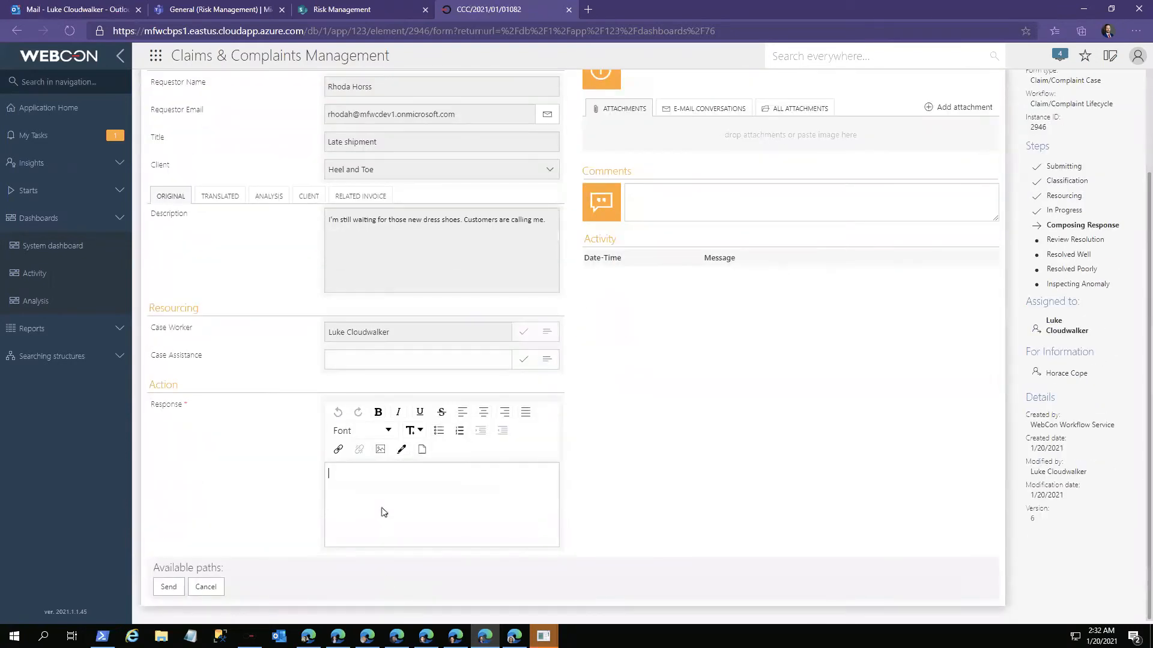
type("We're talking about the stilettos, right? I'll check right away. If")
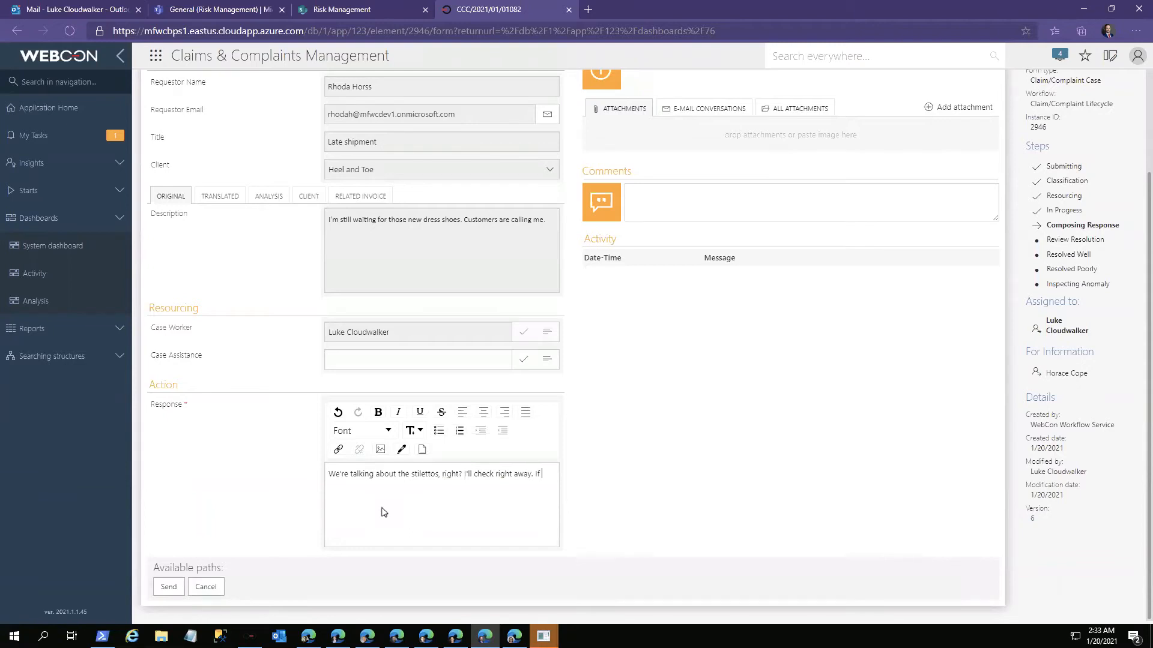
type("something else, please let me know.")
left_click(166, 590)
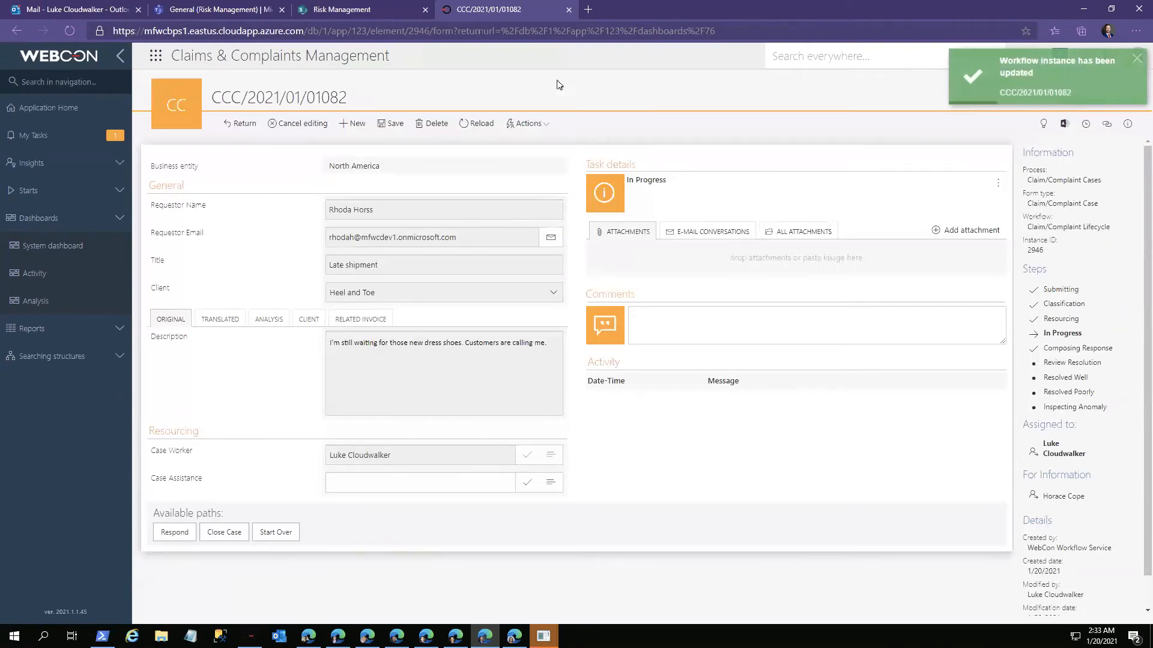
Step: Review the additional actions offered for the in-progress case, such as requesting a discount or issuing a refund
left_click(528, 123)
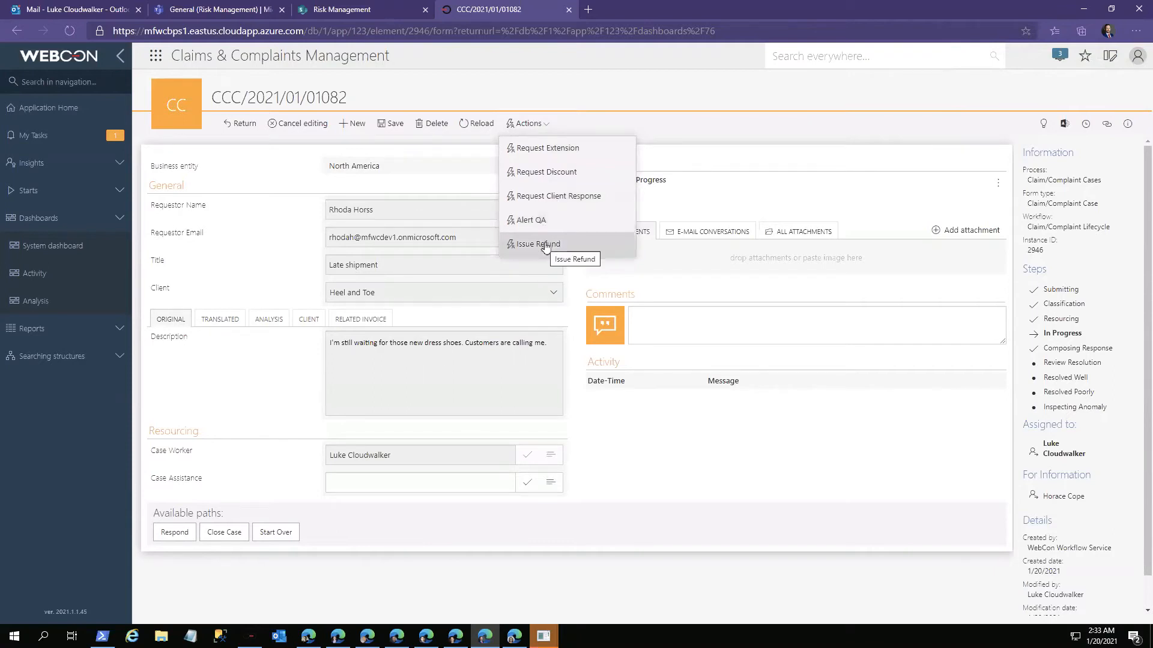
left_click(629, 456)
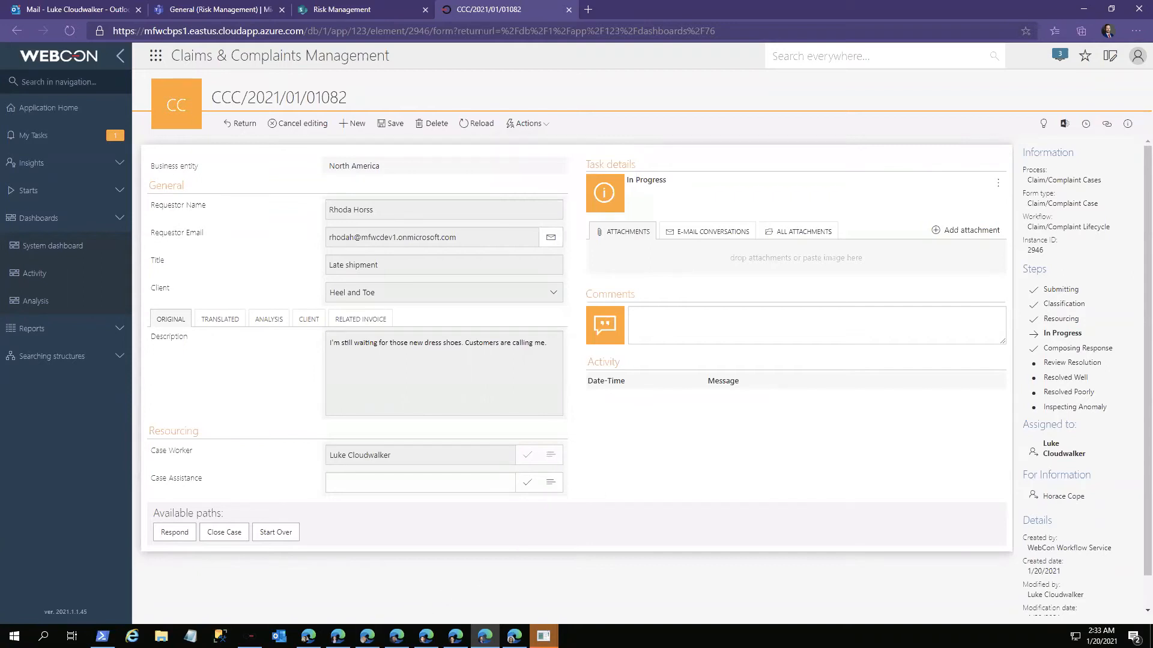
Step: Switch back to the first case worker's portal window, open the unassigned "Soles separating" case and send it on to Resourcing
left_click(338, 636)
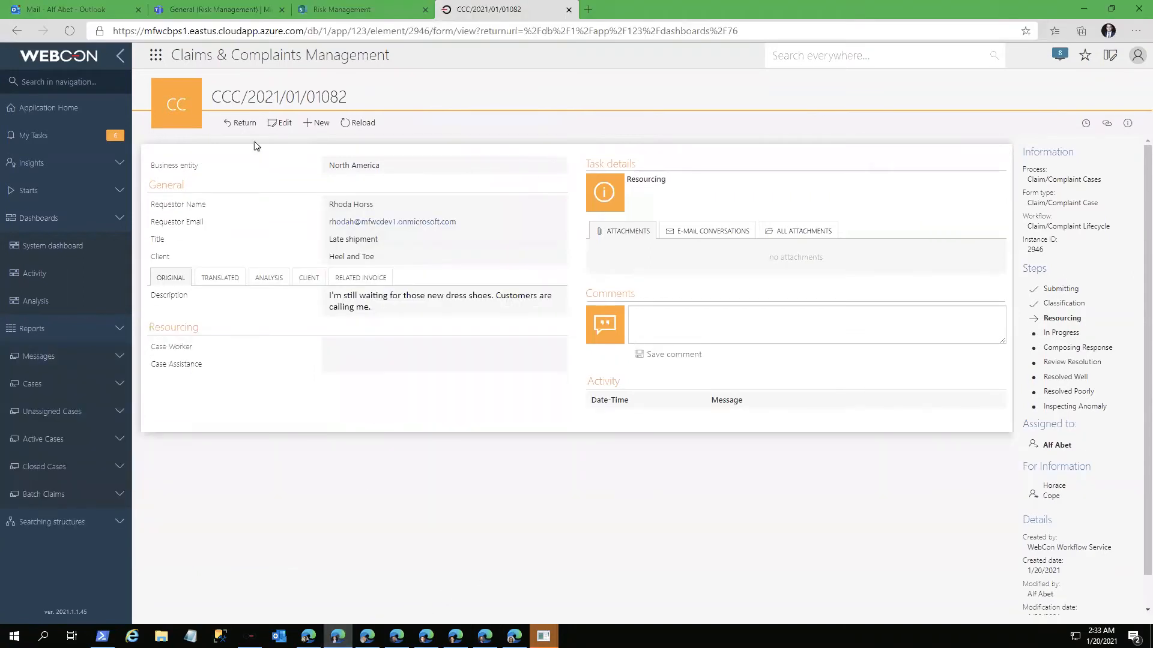
left_click(243, 122)
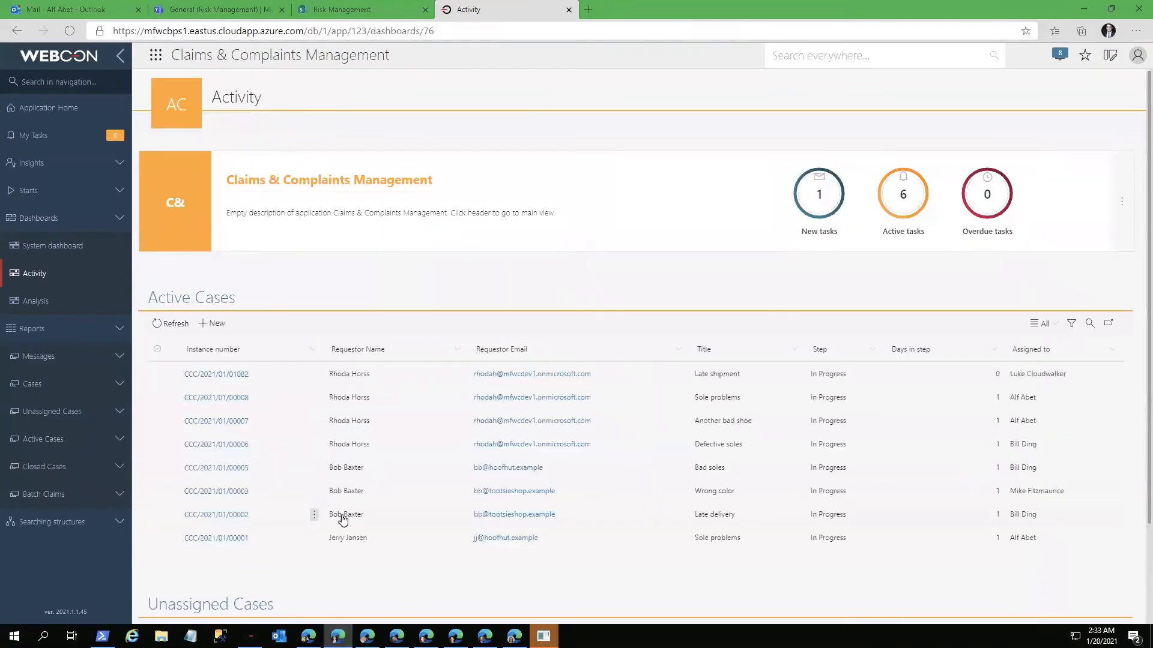
scroll(343, 520, "down", 2)
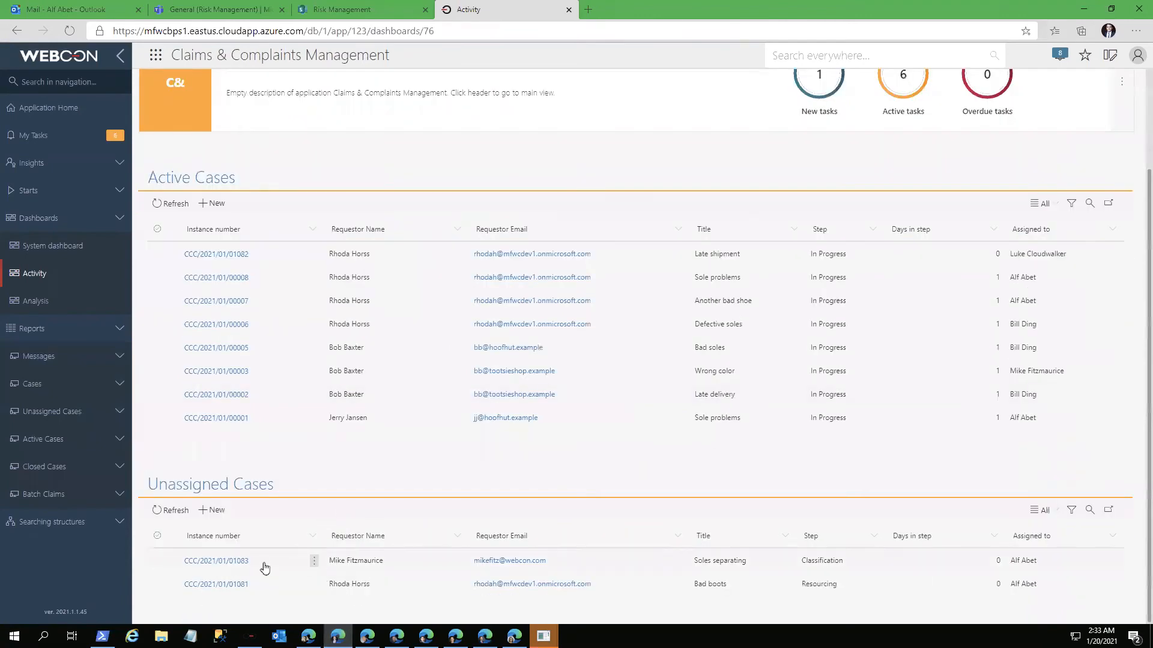
left_click(230, 562)
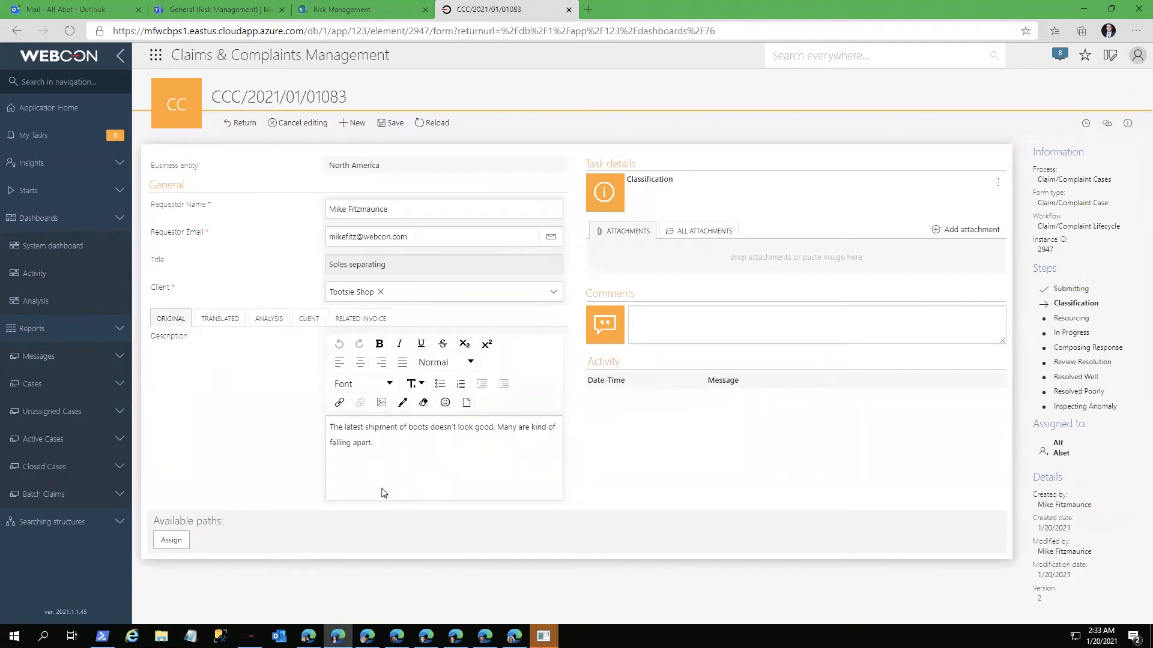
left_click(179, 543)
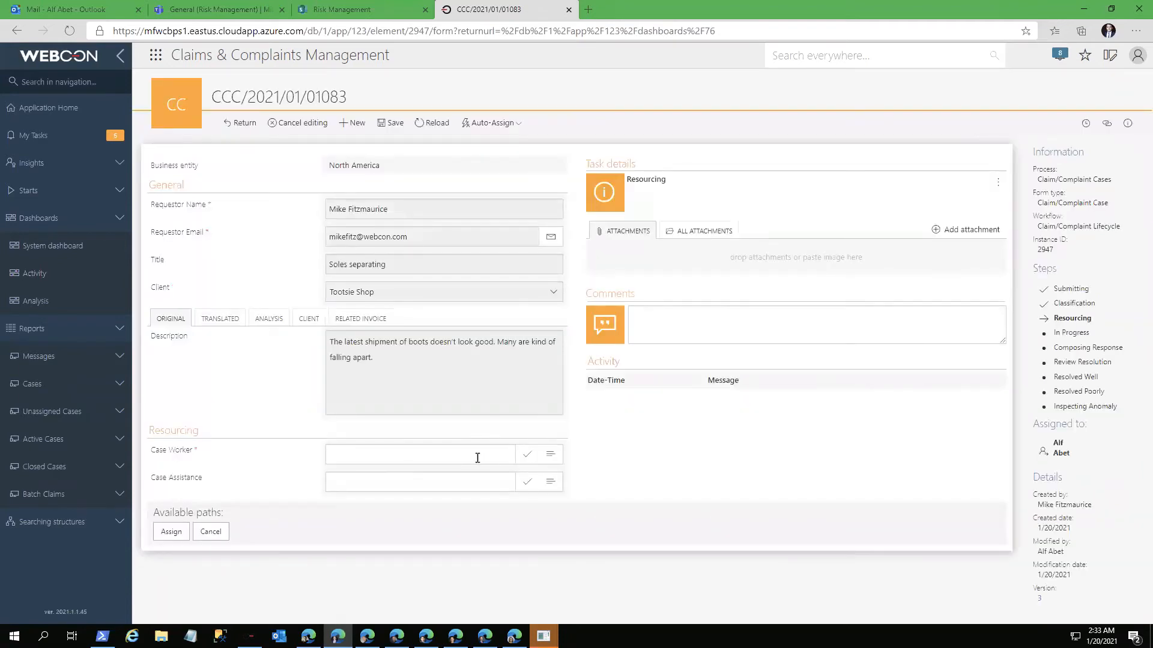
Step: Assign the "Soles separating" case to a case worker, switch to that worker's portal window and open the case from active tasks
key("Tab")
left_click(179, 532)
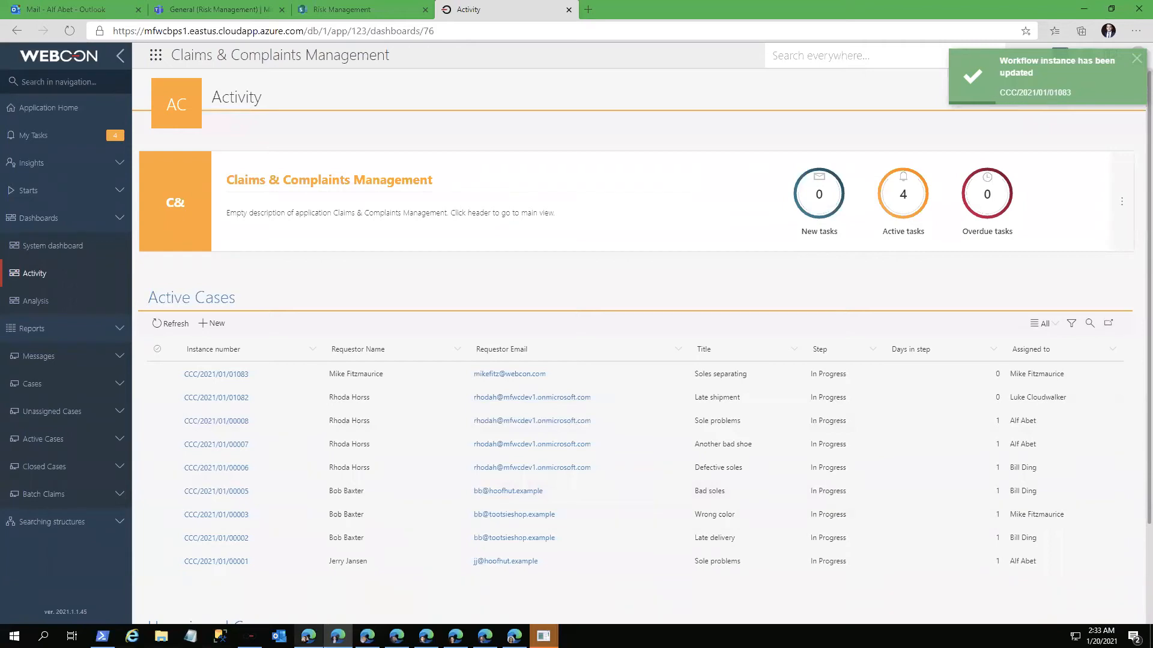
left_click(308, 636)
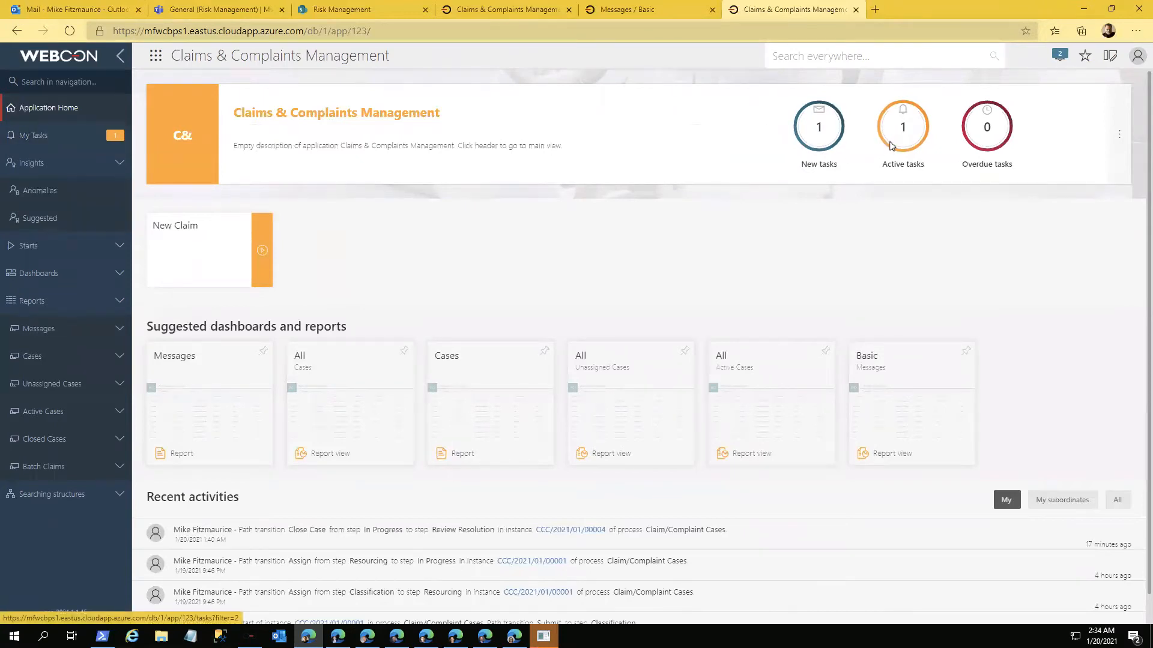
left_click(890, 146)
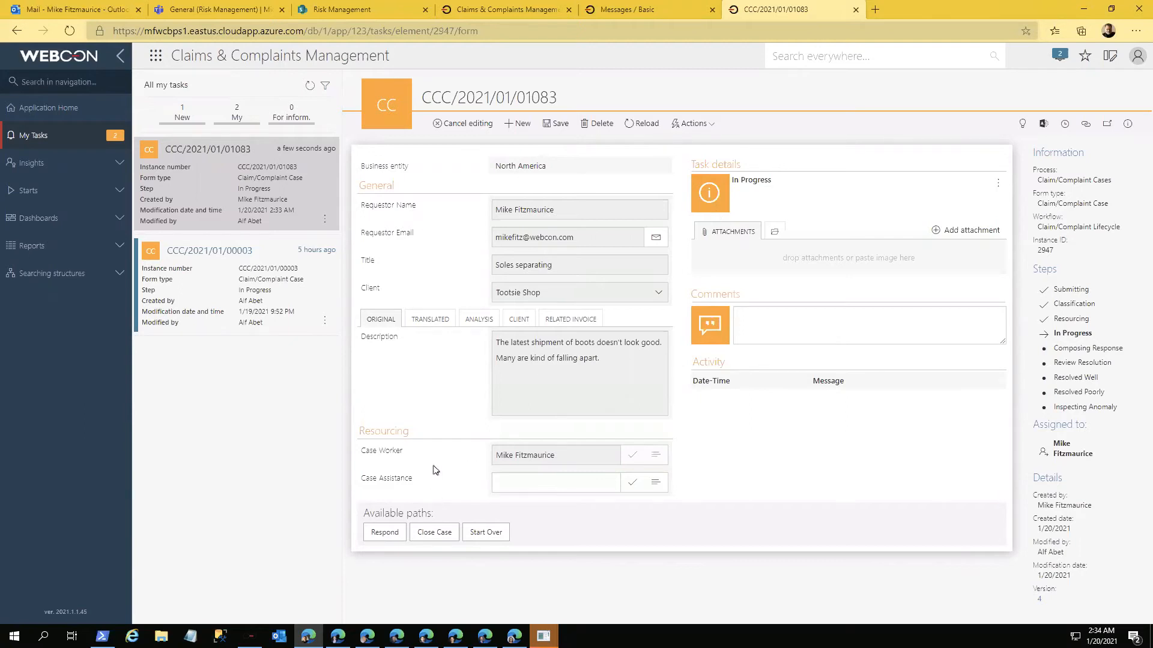
Step: Review the additional actions, the selectable related invoices and the translated description of the "Soles separating" case
left_click(711, 125)
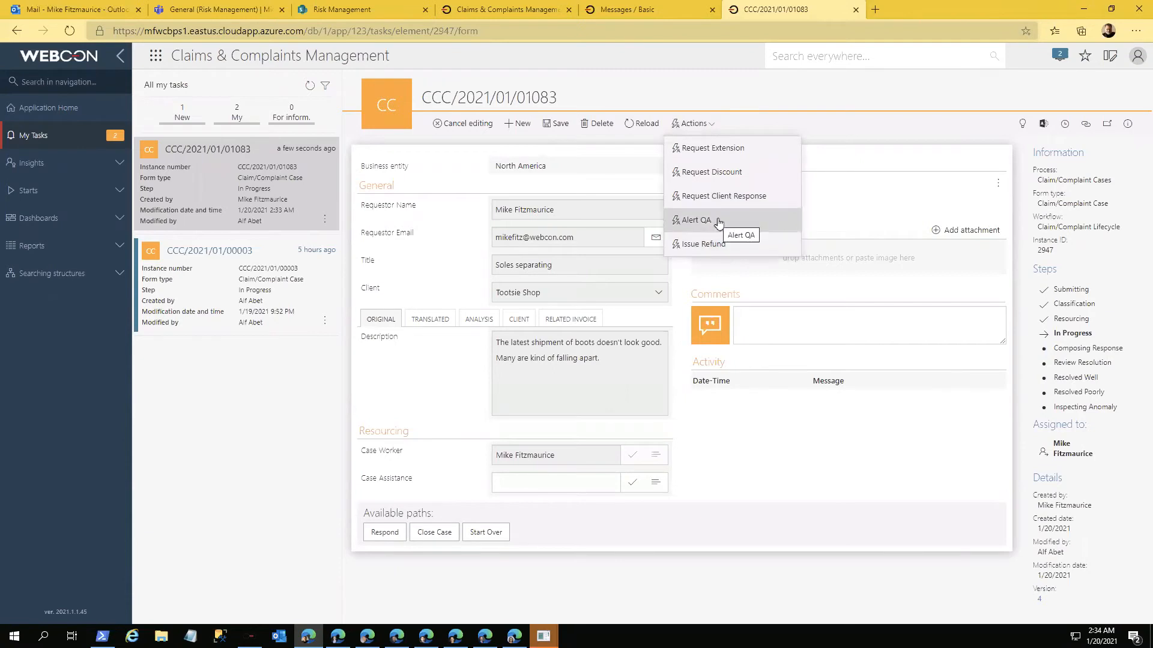
left_click(580, 321)
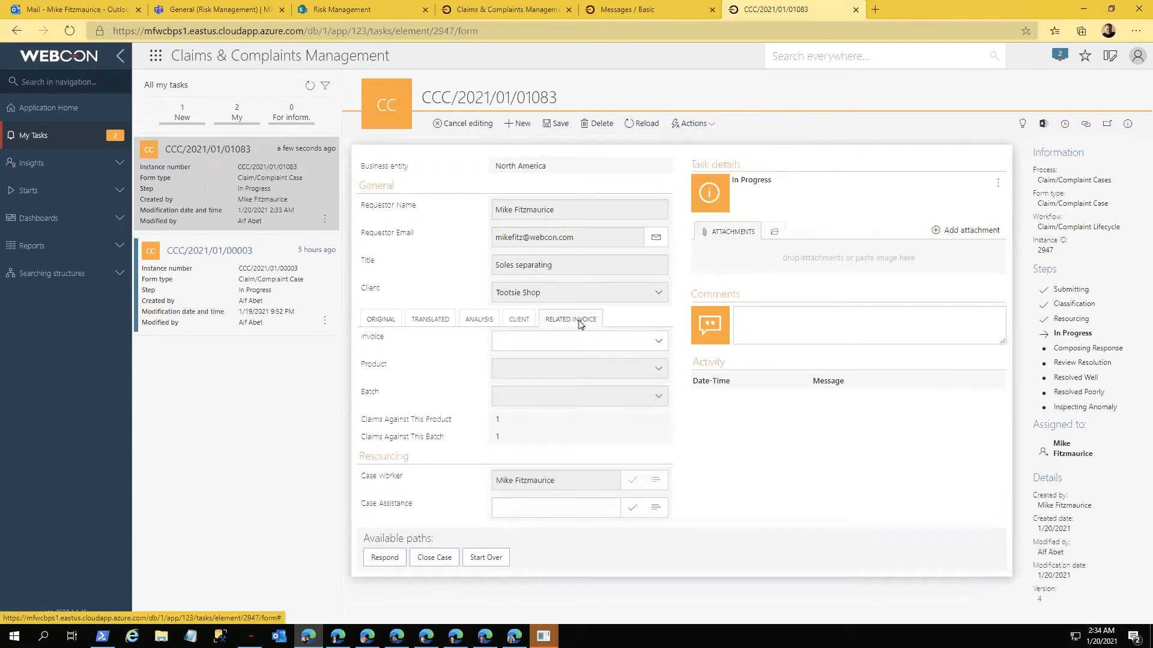
left_click(655, 342)
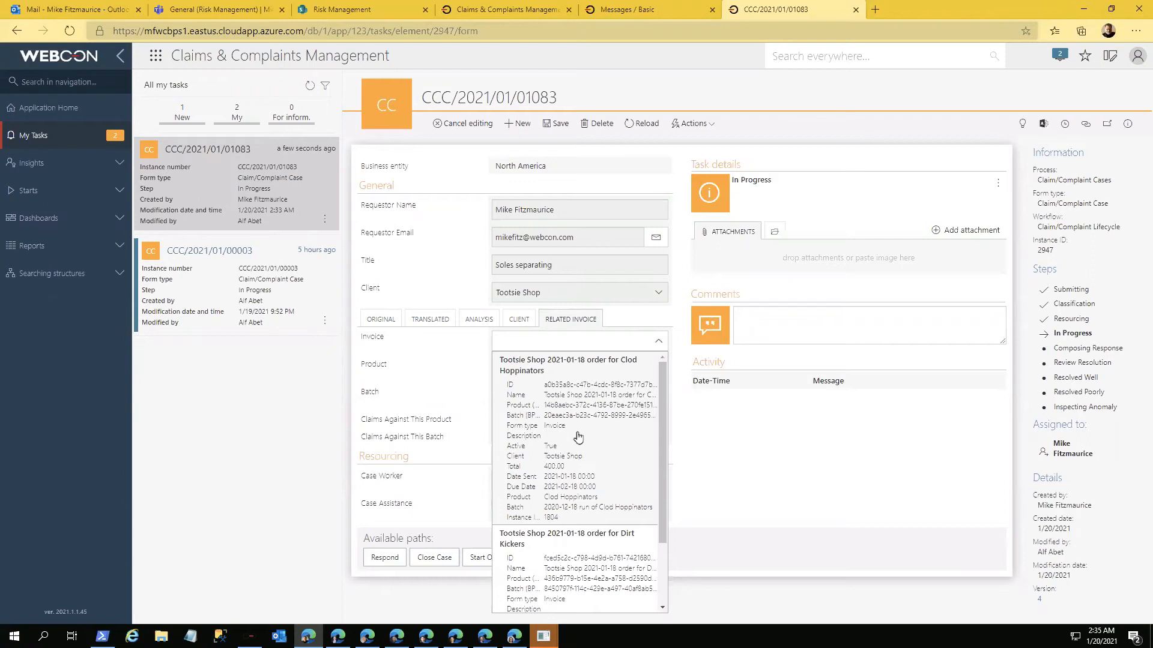
left_click(464, 353)
left_click(432, 320)
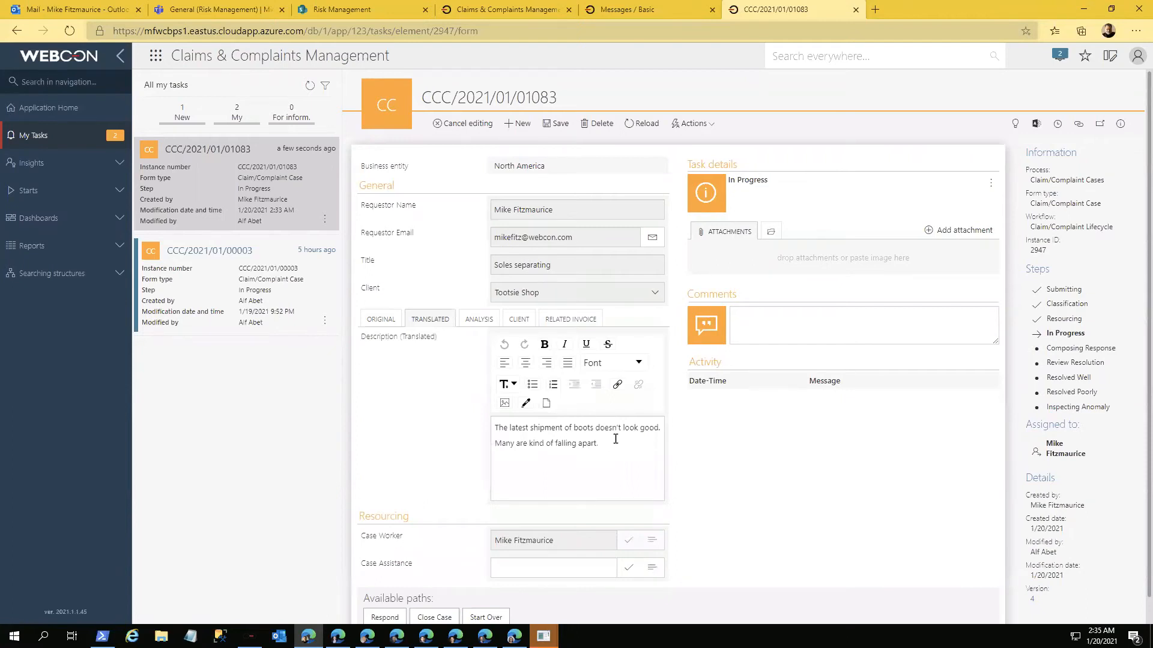
Step: Link the case to the invoice "Tootsie Shop 2021-01-18 order for Clod Hoppinators" and save it
left_click(573, 324)
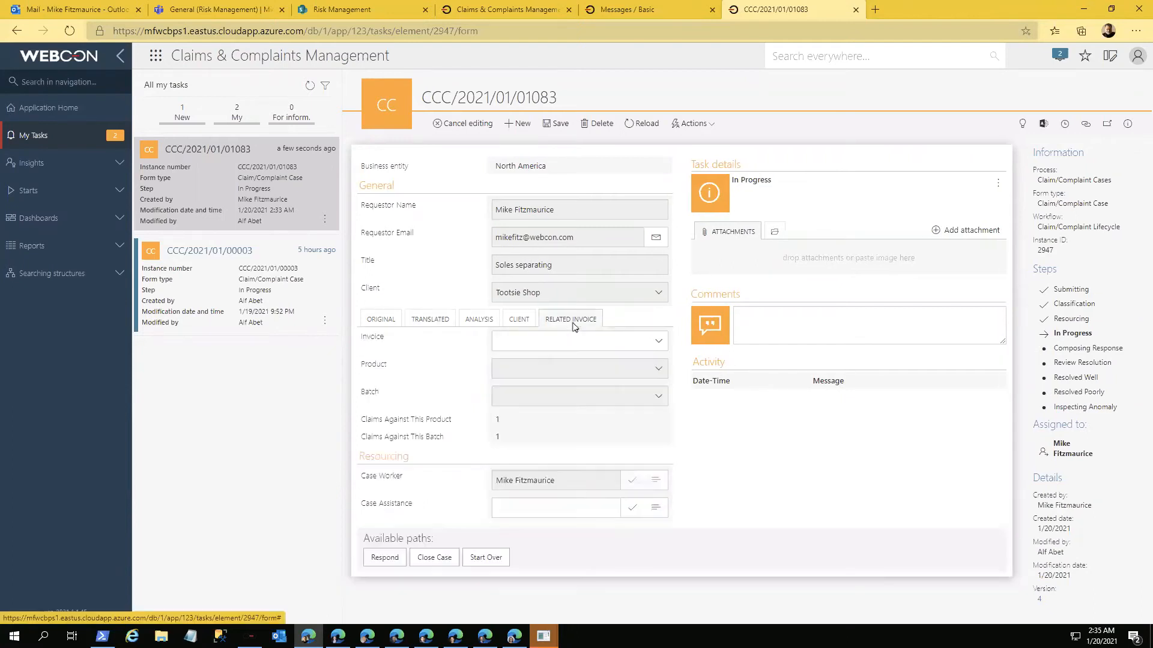
left_click(660, 343)
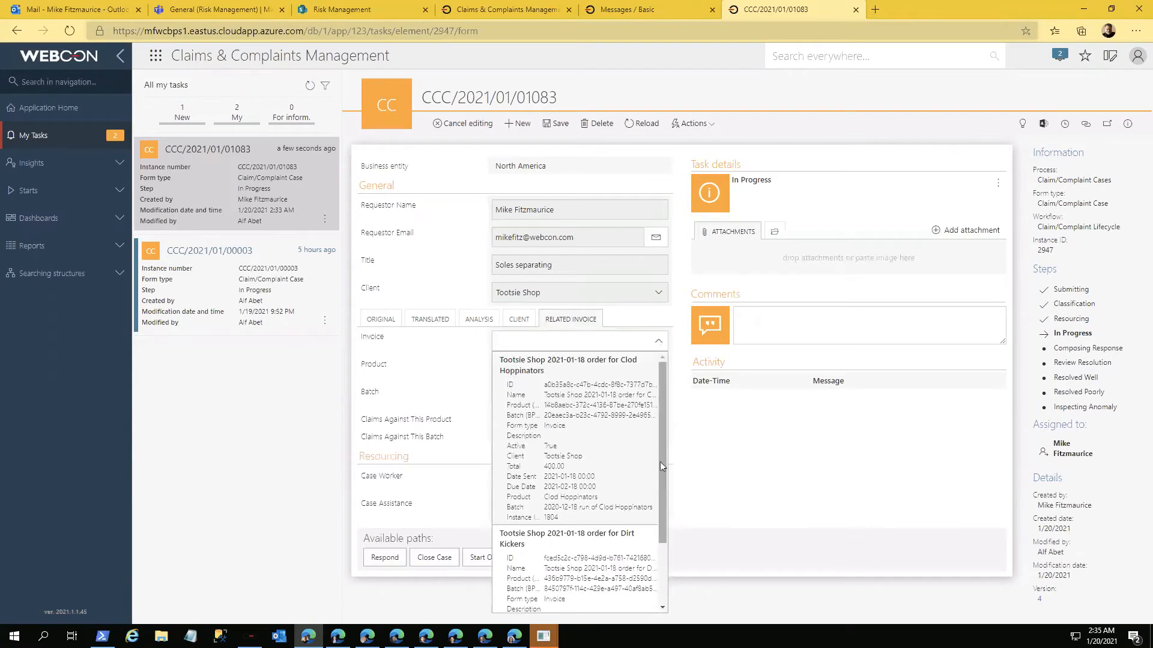
left_click_drag(661, 466, 670, 555)
scroll(656, 480, "up", 3)
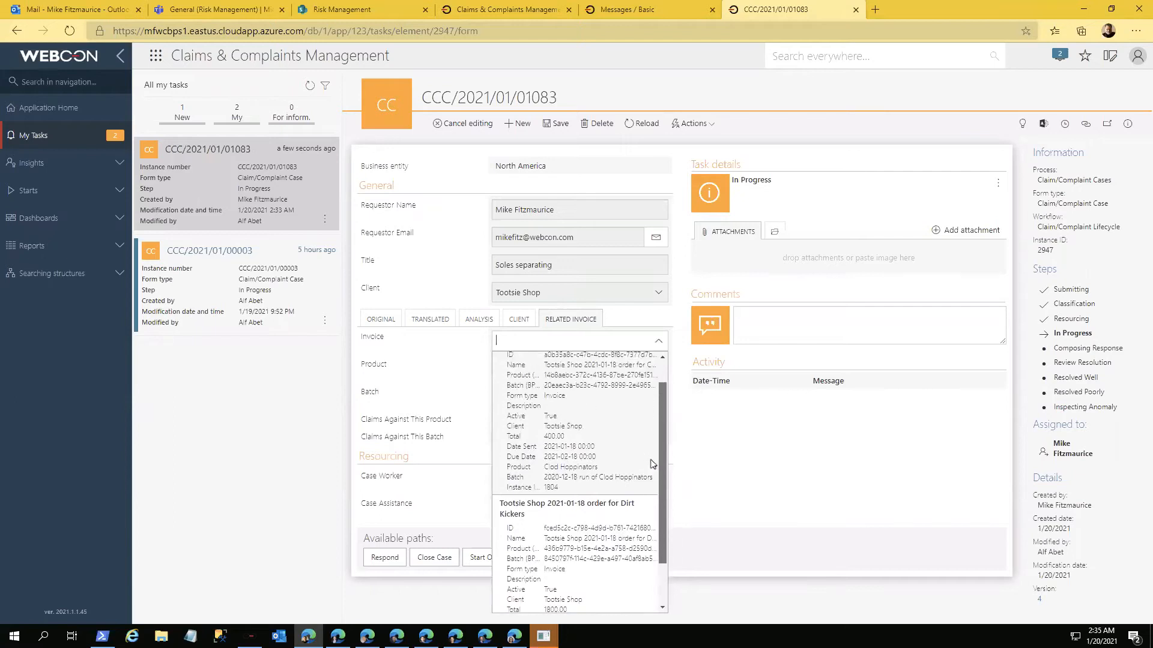
scroll(653, 480, "down", 3)
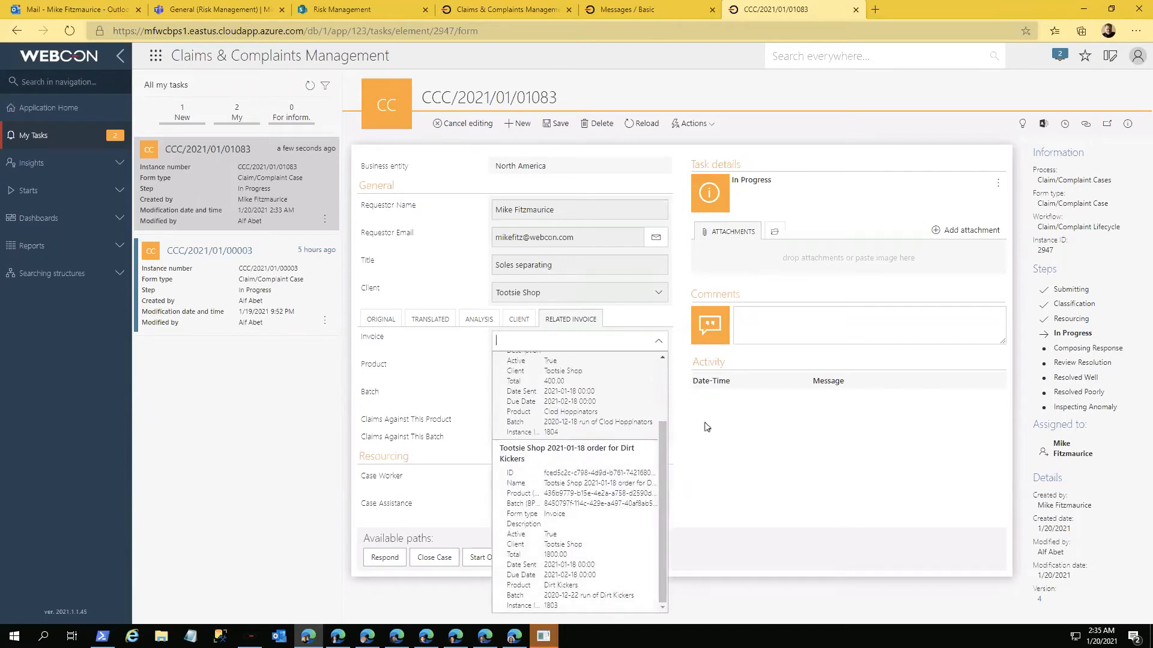
scroll(663, 460, "up", 3)
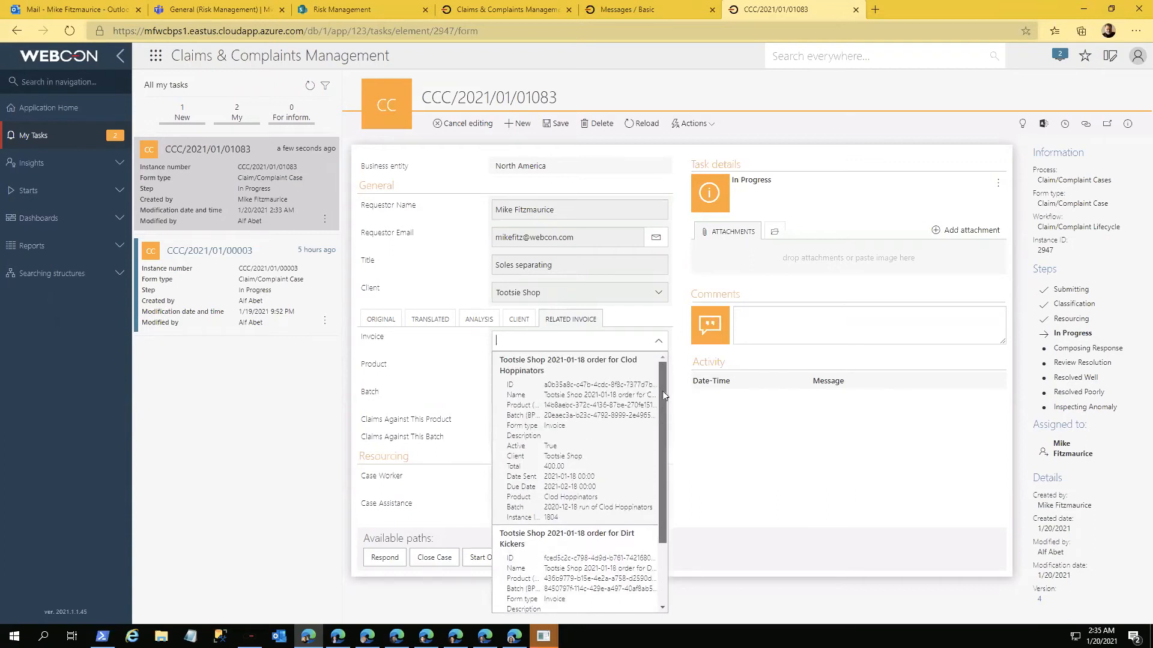
left_click(572, 458)
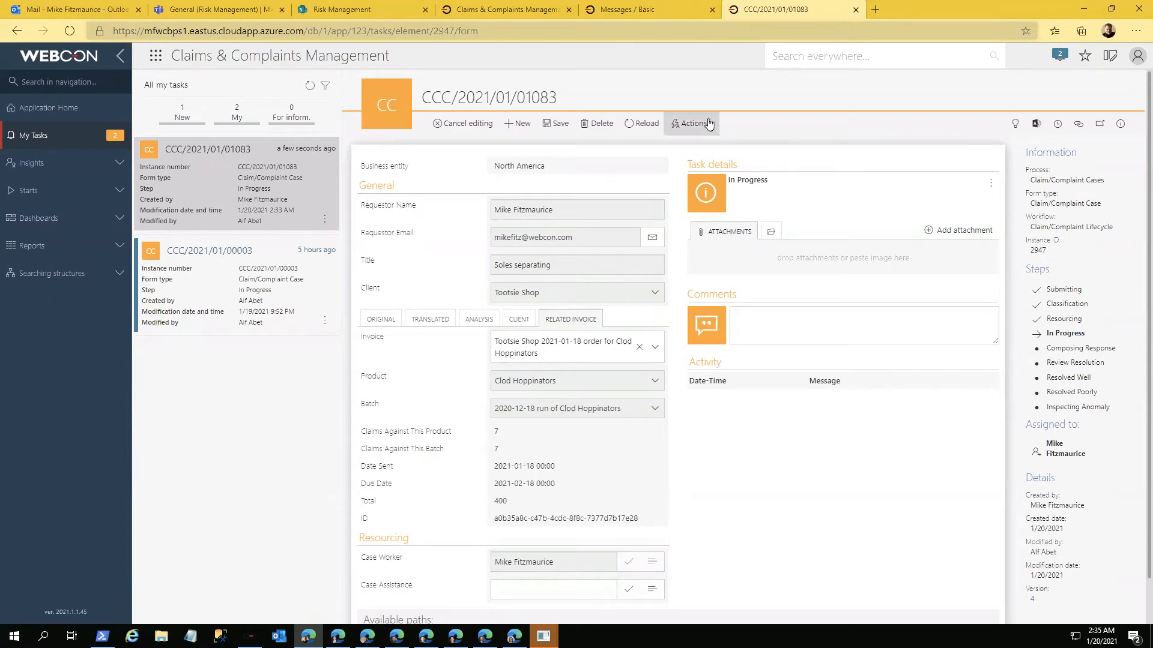
left_click(708, 123)
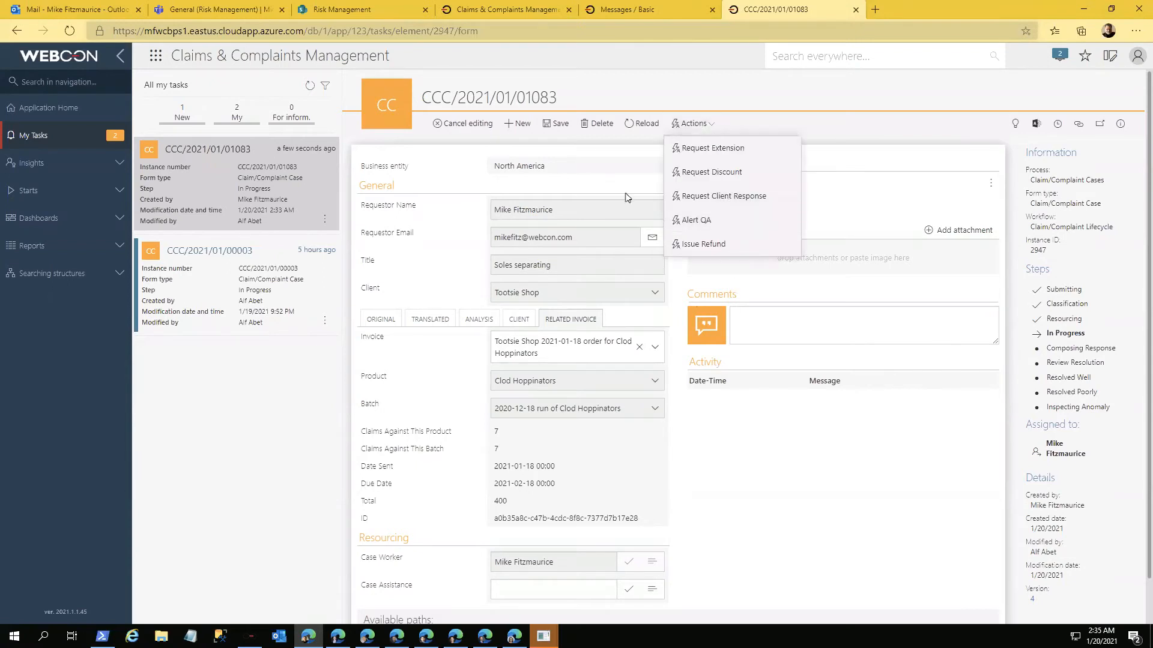
left_click(556, 126)
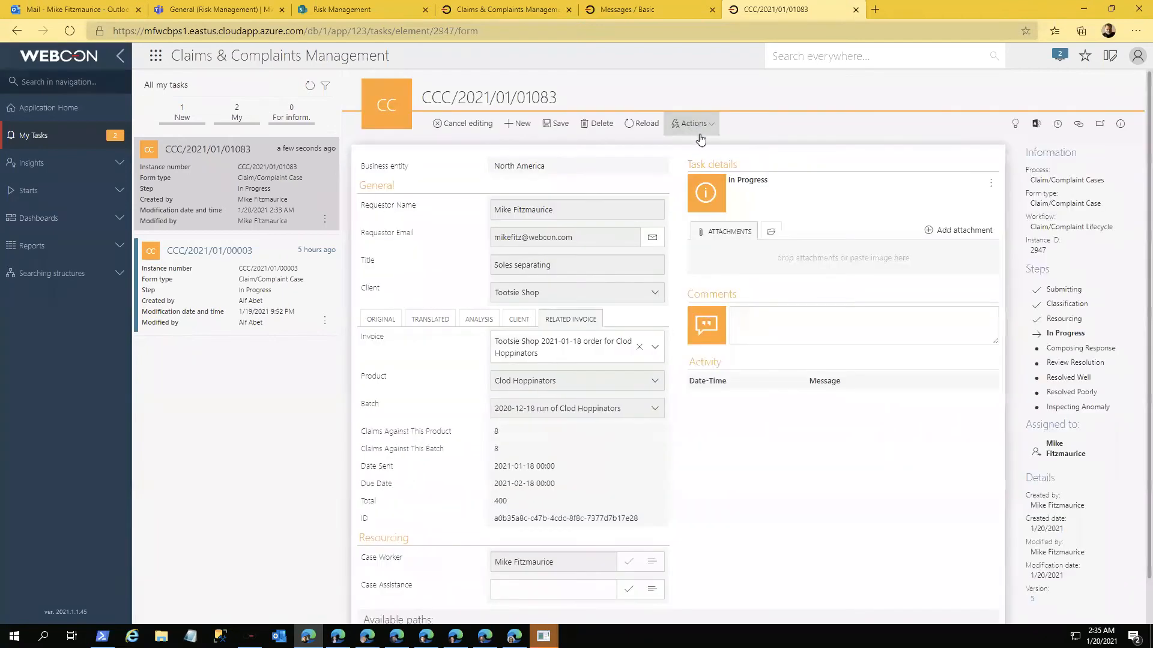
Step: Raise a QA alert with amount 0.00 and a comment about seven cases related to one product in one batch, and assign it
left_click(693, 123)
left_click(712, 223)
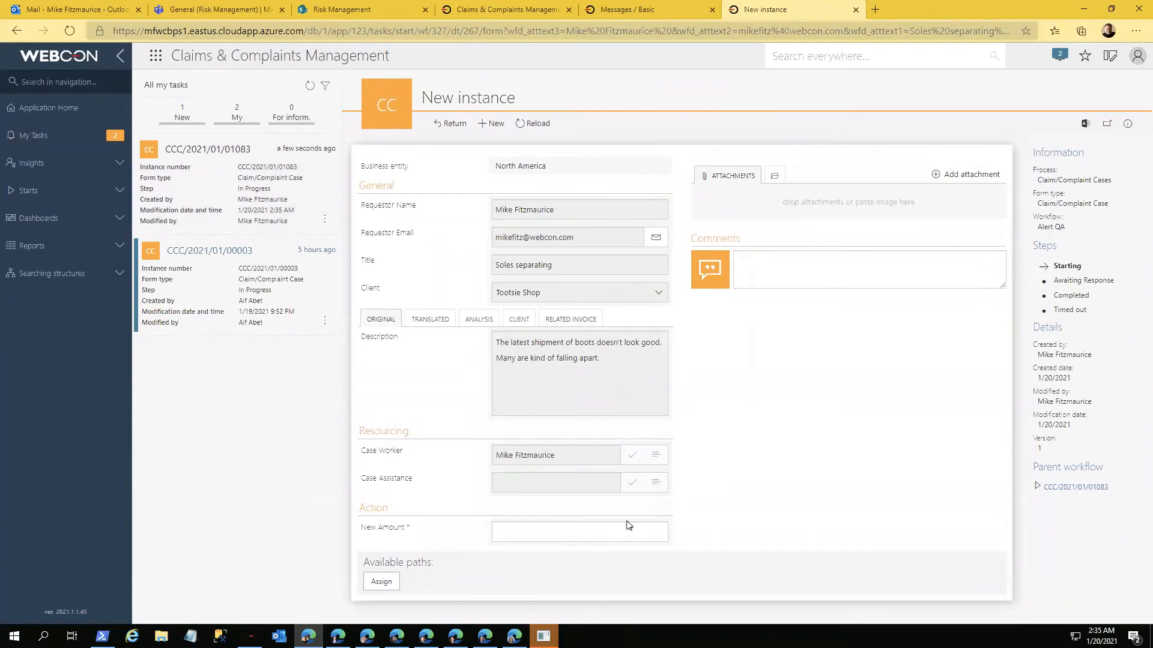
left_click(761, 268)
type("Guys, yo")
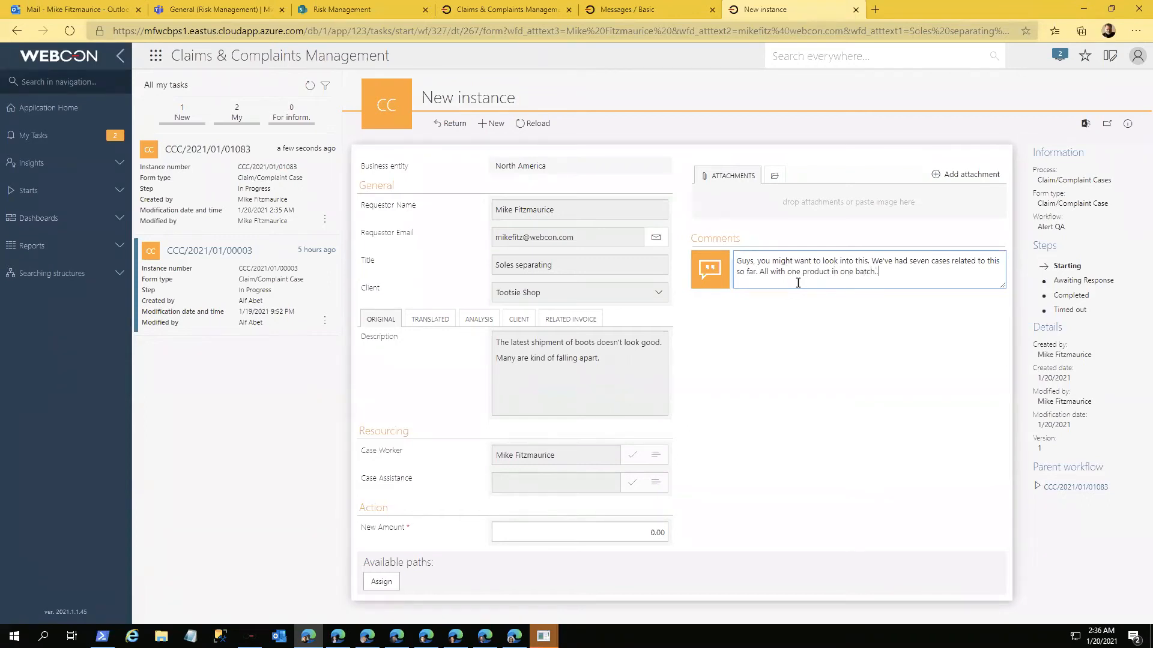
left_click(381, 582)
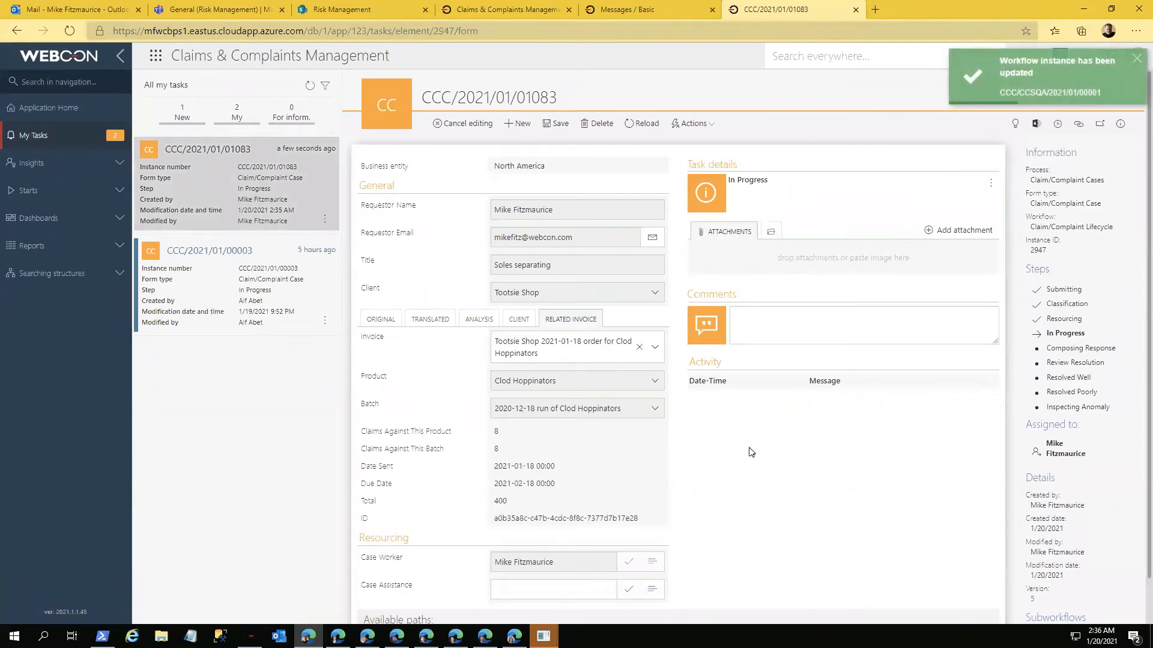
Step: Preview the QA alert listed under the case's subworkflows and close the preview
scroll(1087, 560, "down", 1)
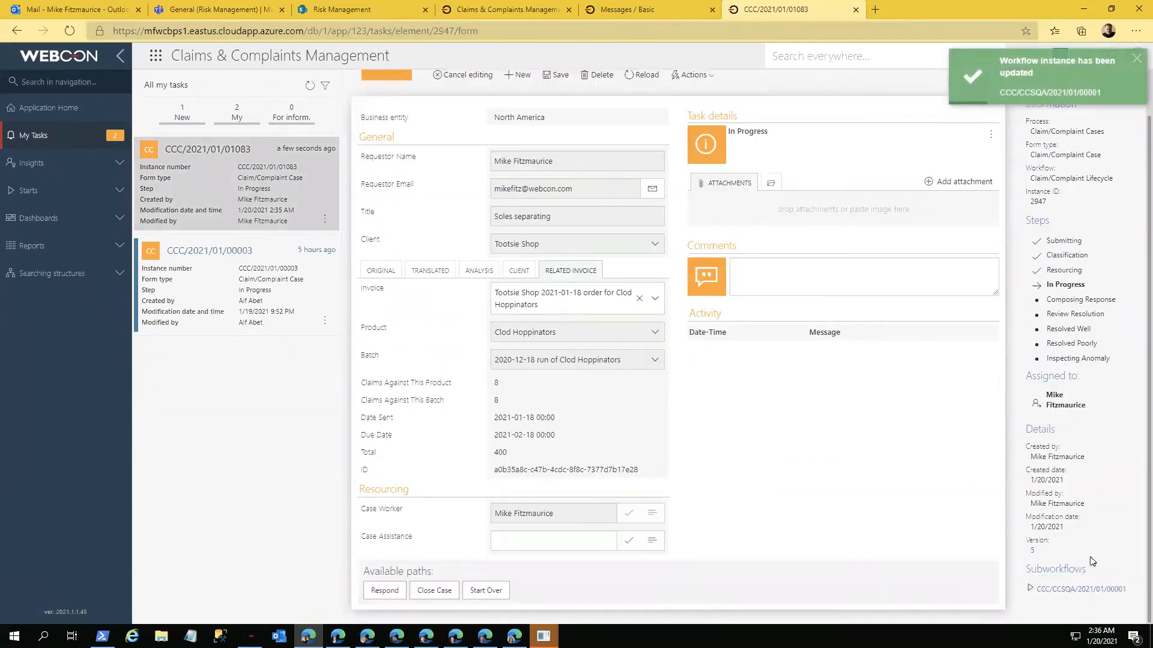
left_click(1072, 590)
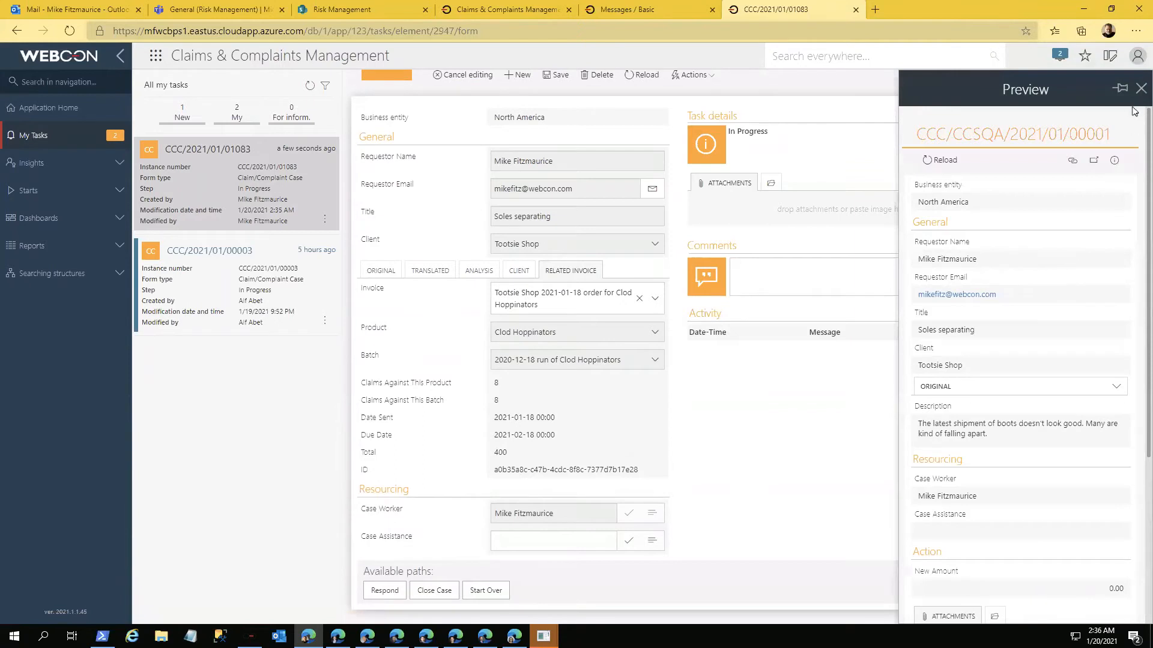
left_click(1141, 88)
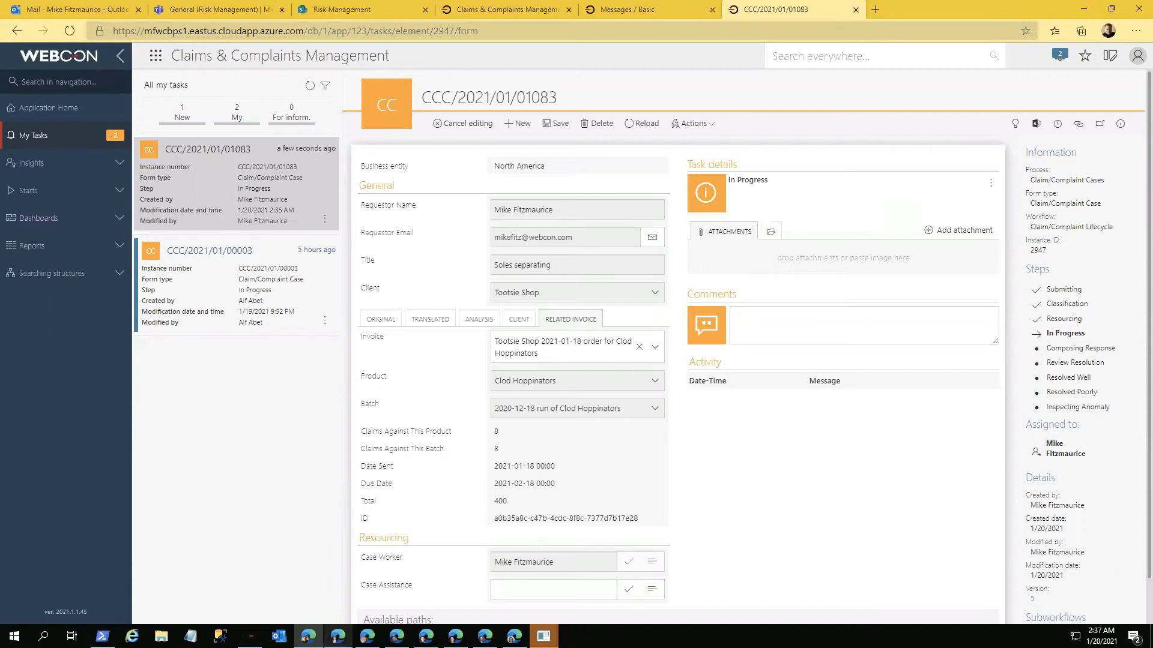
Step: Switch to another case worker's portal window and open the task list with the "Defective soles" case
mouse_move(346, 627)
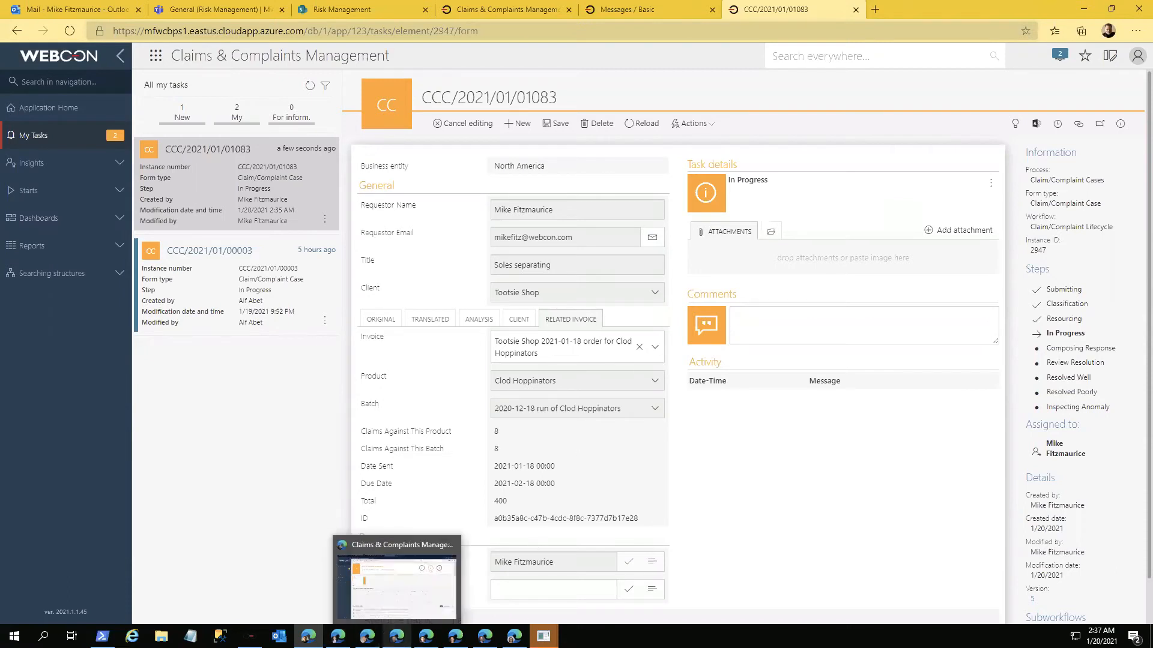
left_click(396, 591)
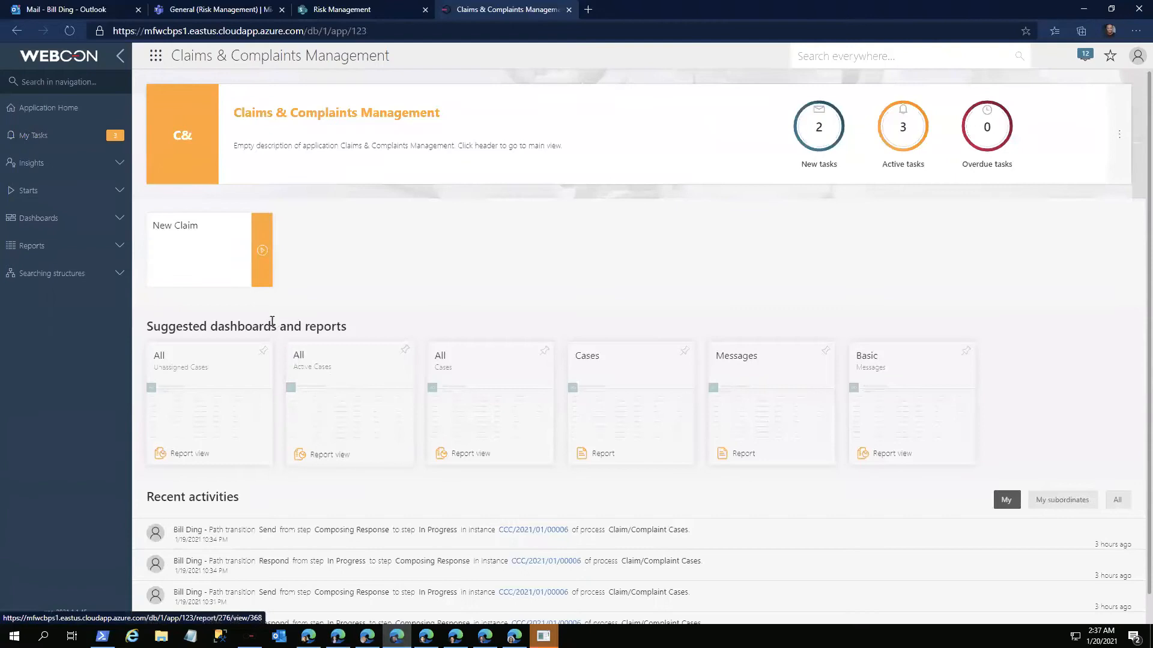
left_click(41, 135)
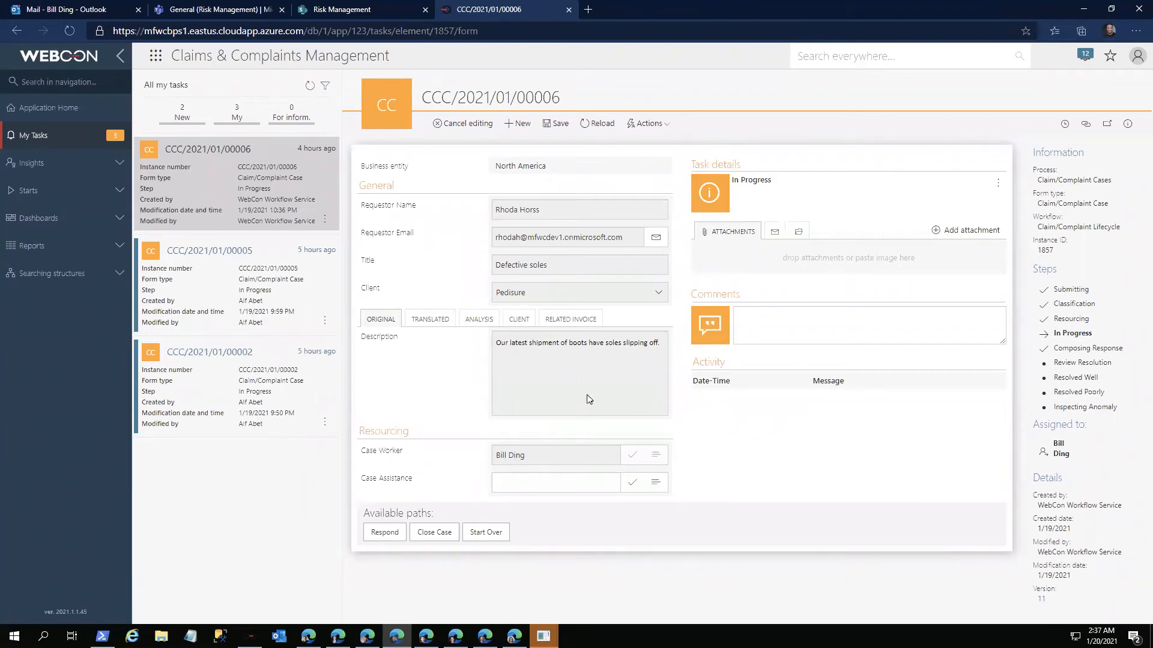
Step: Raise a QA alert from the "Defective soles" case with the comment "Is this a trend?" and new amount 0, and assign it
left_click(654, 129)
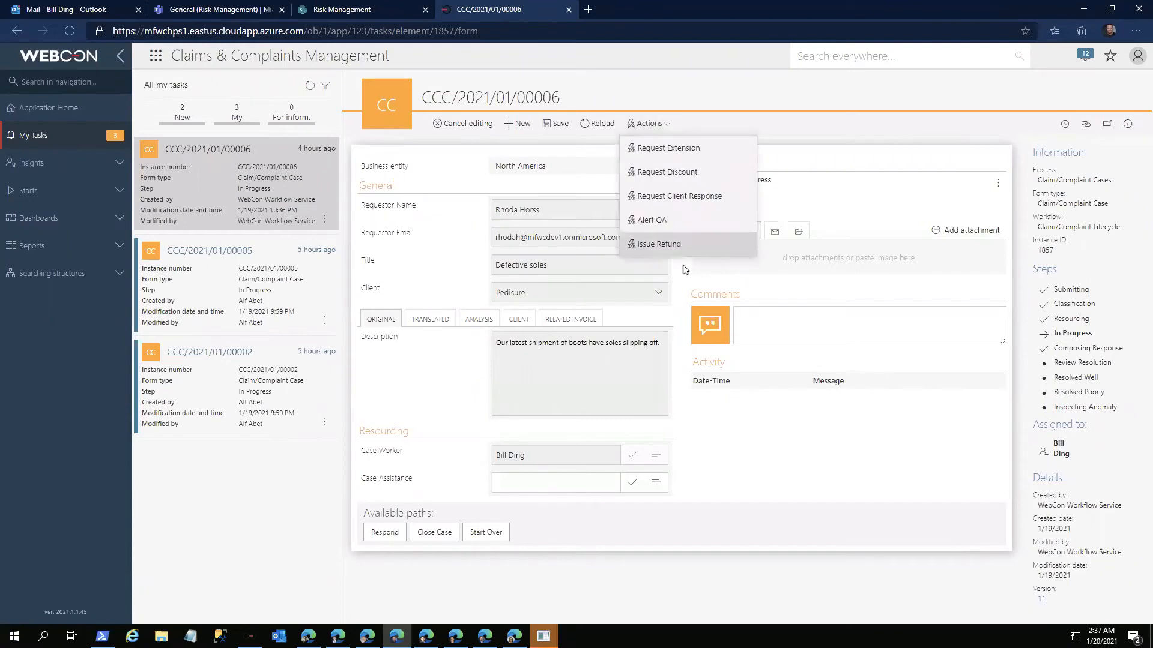
left_click(672, 226)
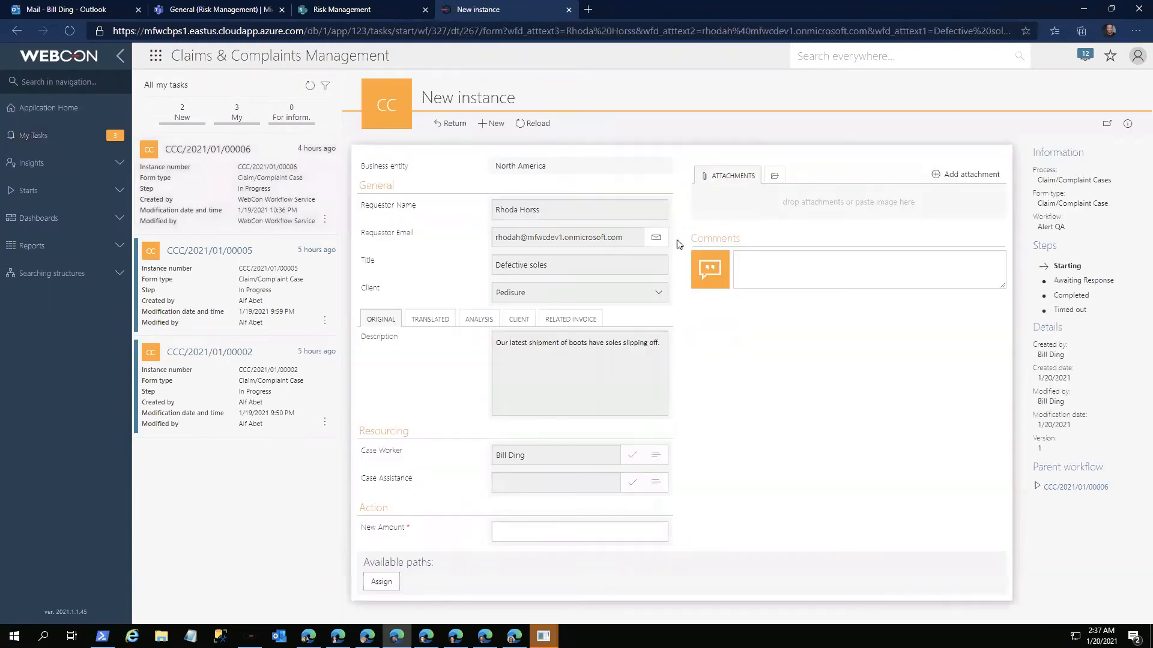
left_click(761, 282)
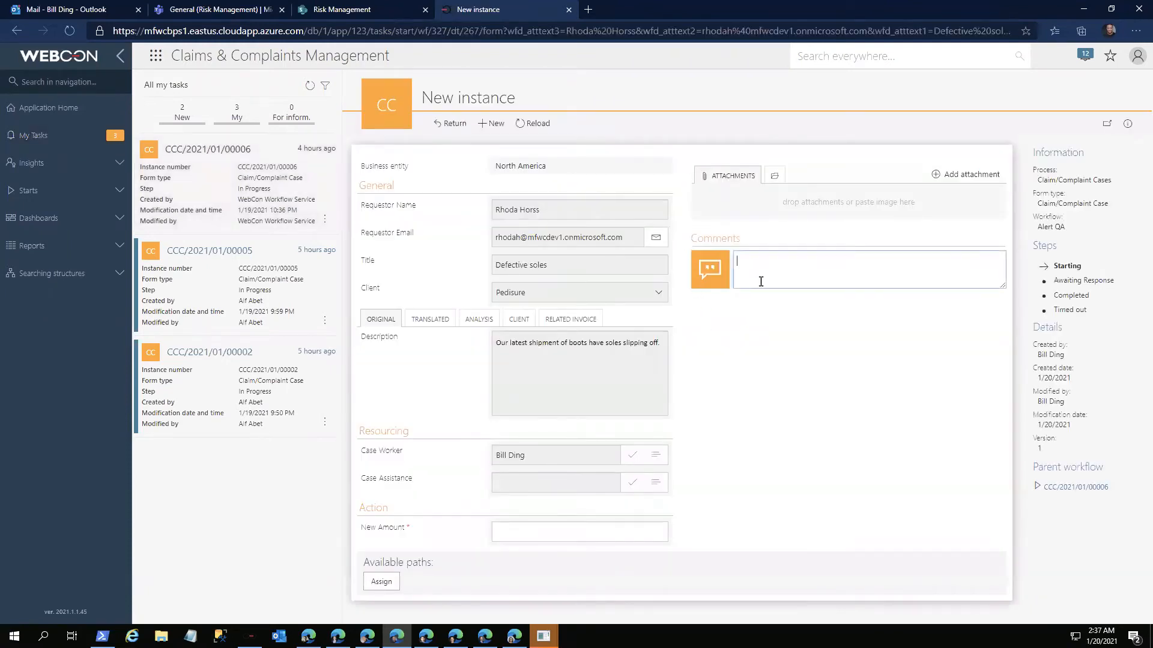
type("Is this a trend?")
left_click(621, 542)
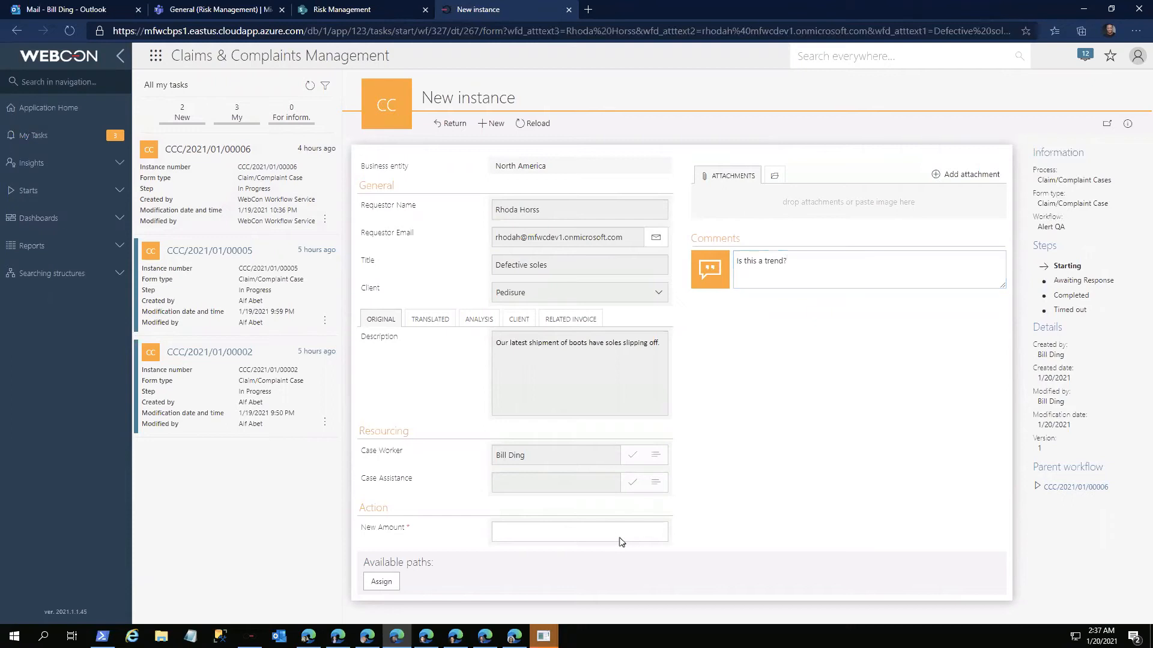
left_click(631, 531)
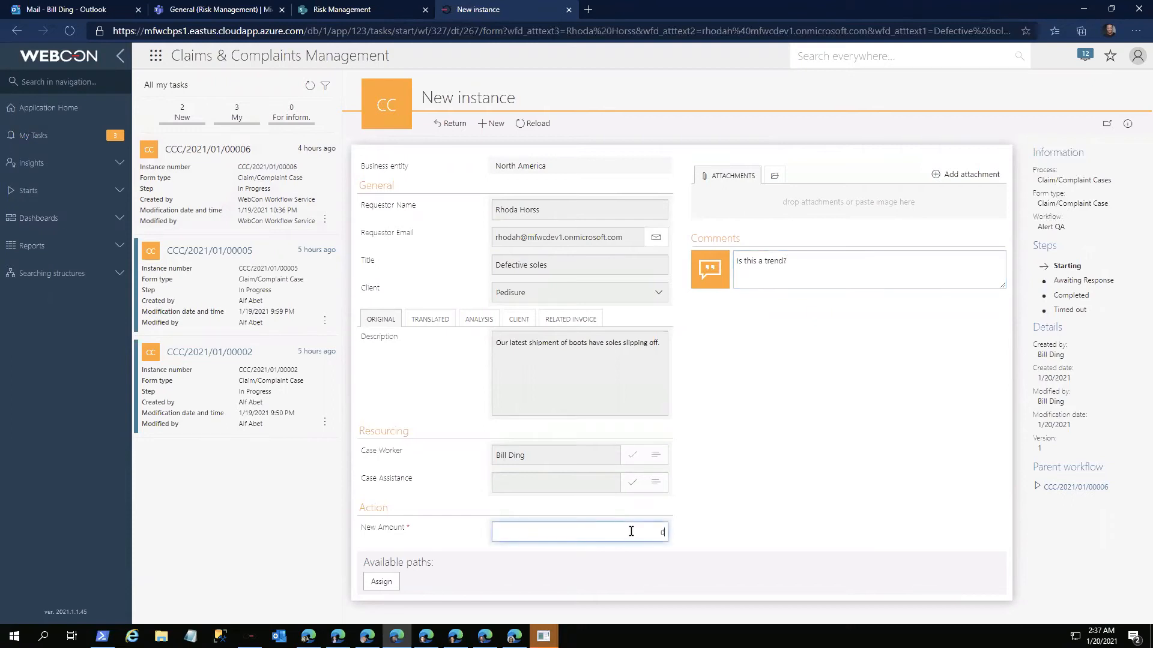
left_click(381, 582)
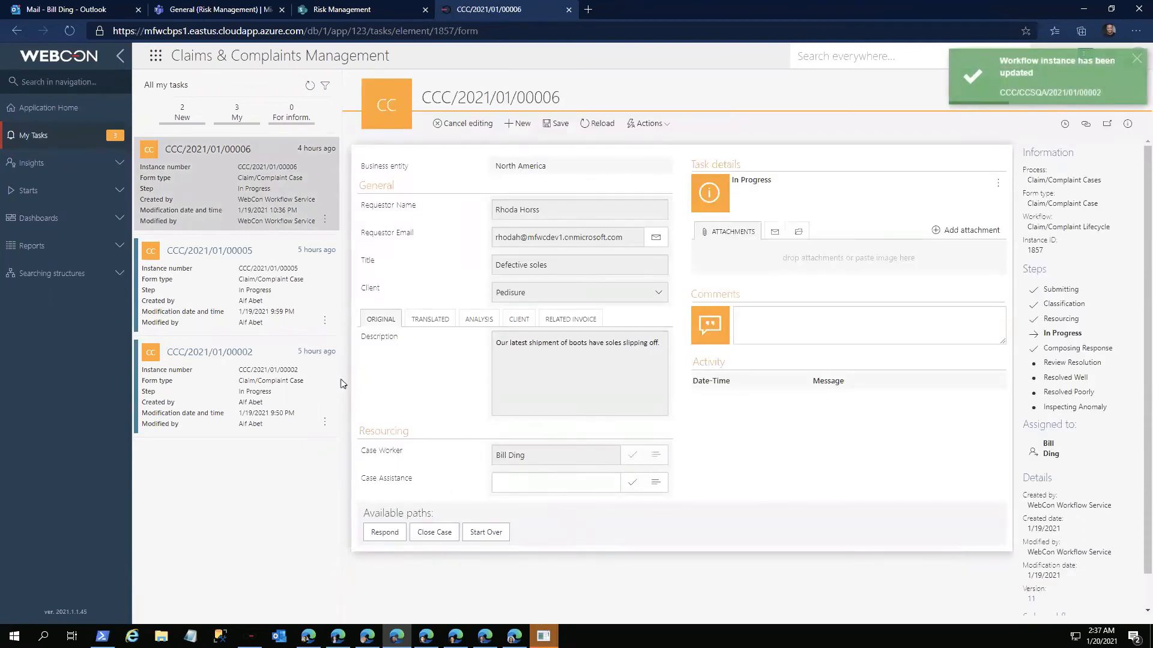
Step: Open the "Late delivery" case from the task list and start composing a response
left_click(255, 380)
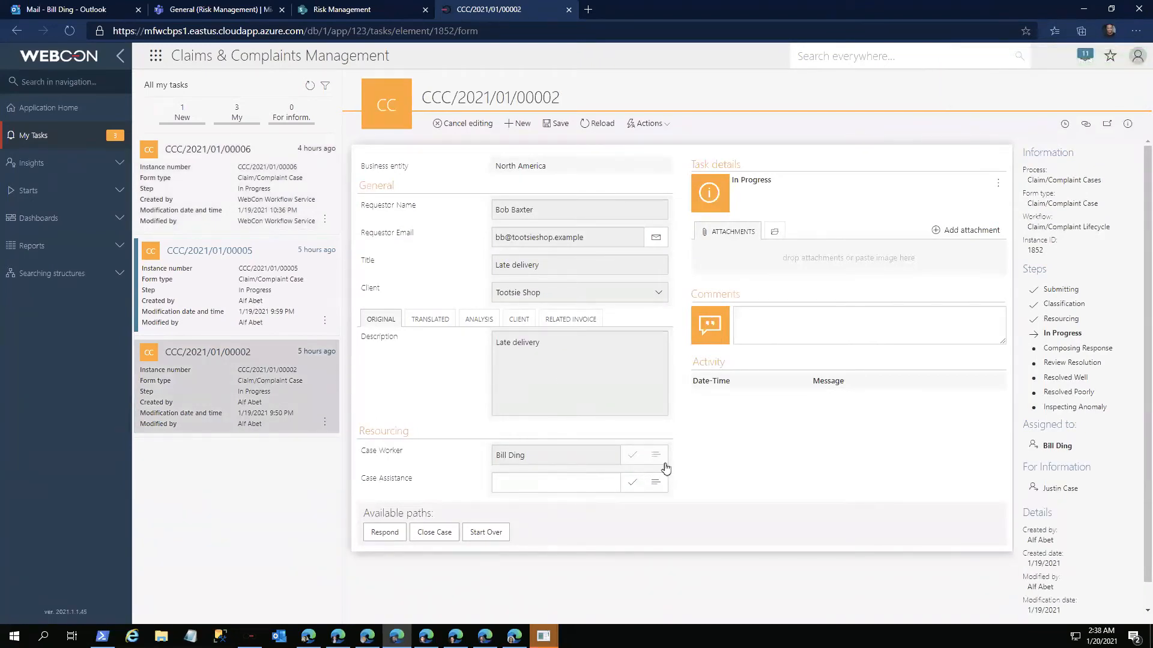
left_click(385, 533)
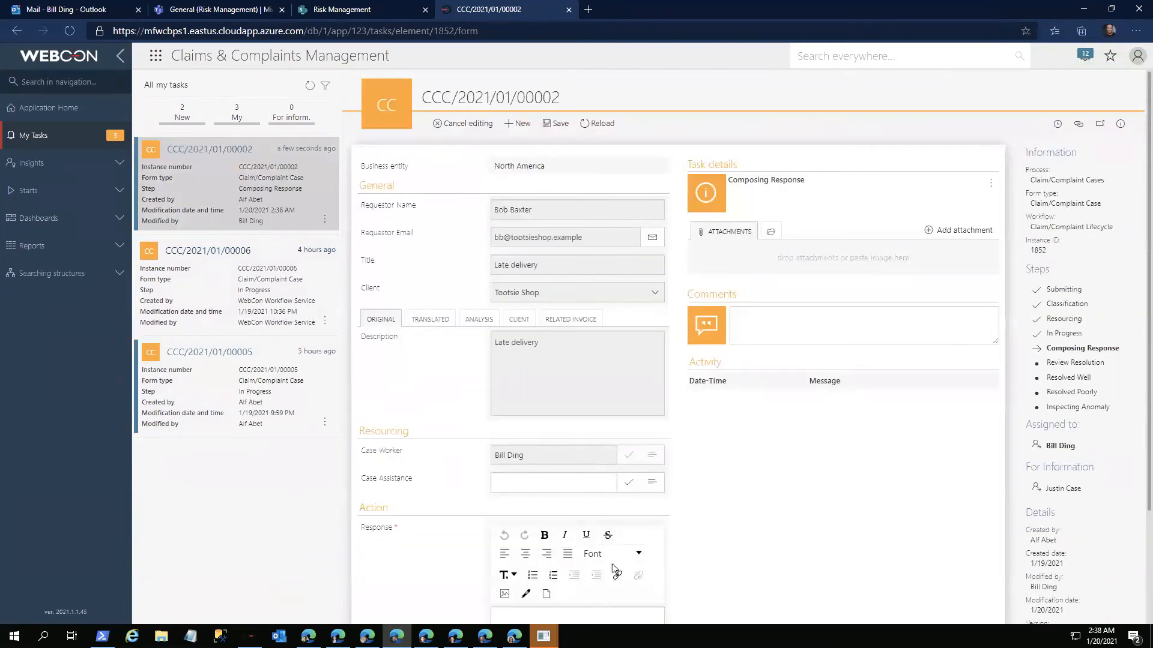
scroll(614, 567, "down", 2)
Step: Send a response beginning "Sorry about that. I've tracked it" and saying delivery should be tomorrow, and close the "Late delivery" case
type("Sorry about that. I've tracked it")
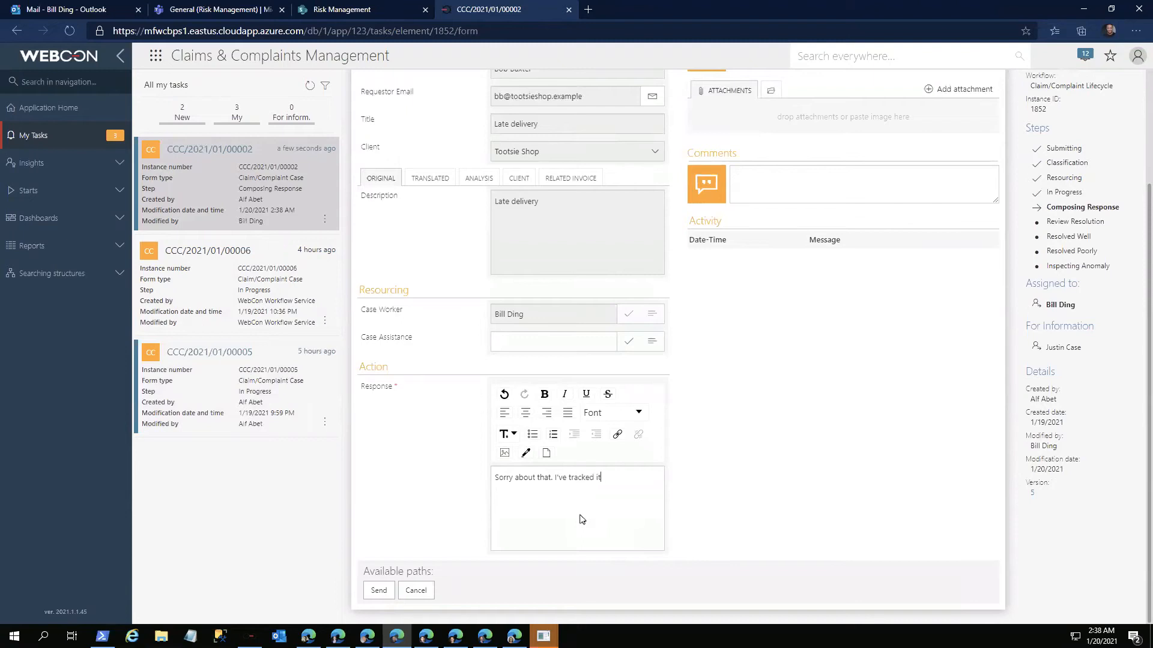
type("YOu shoulld be getting it tomorrow.")
left_click(382, 593)
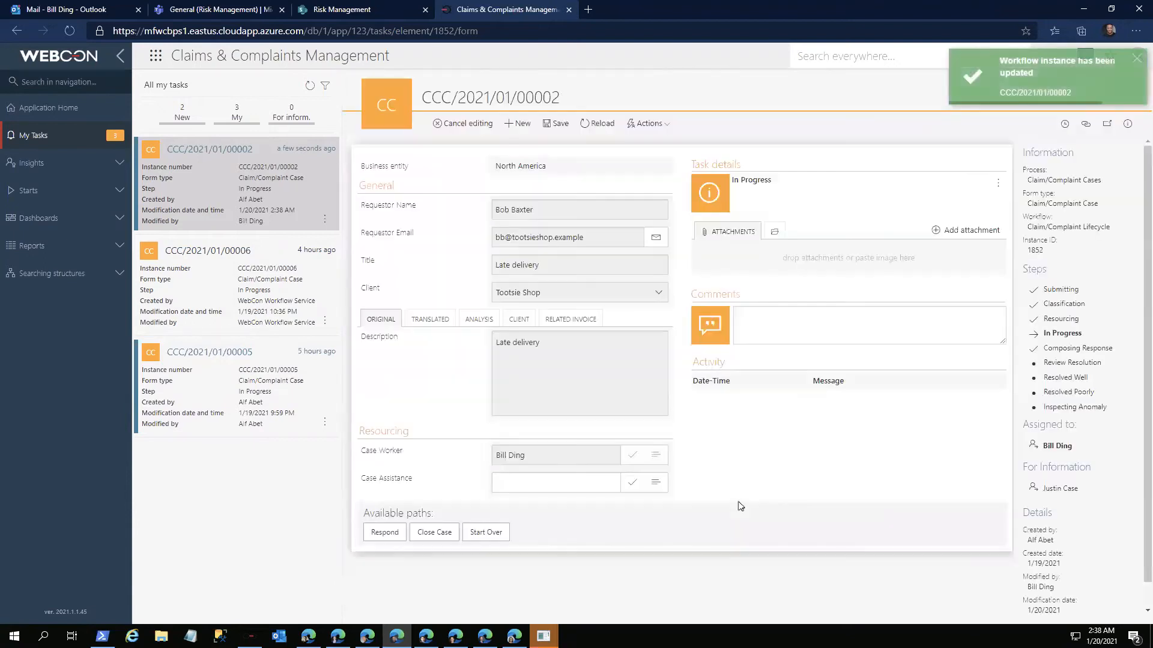
left_click(443, 534)
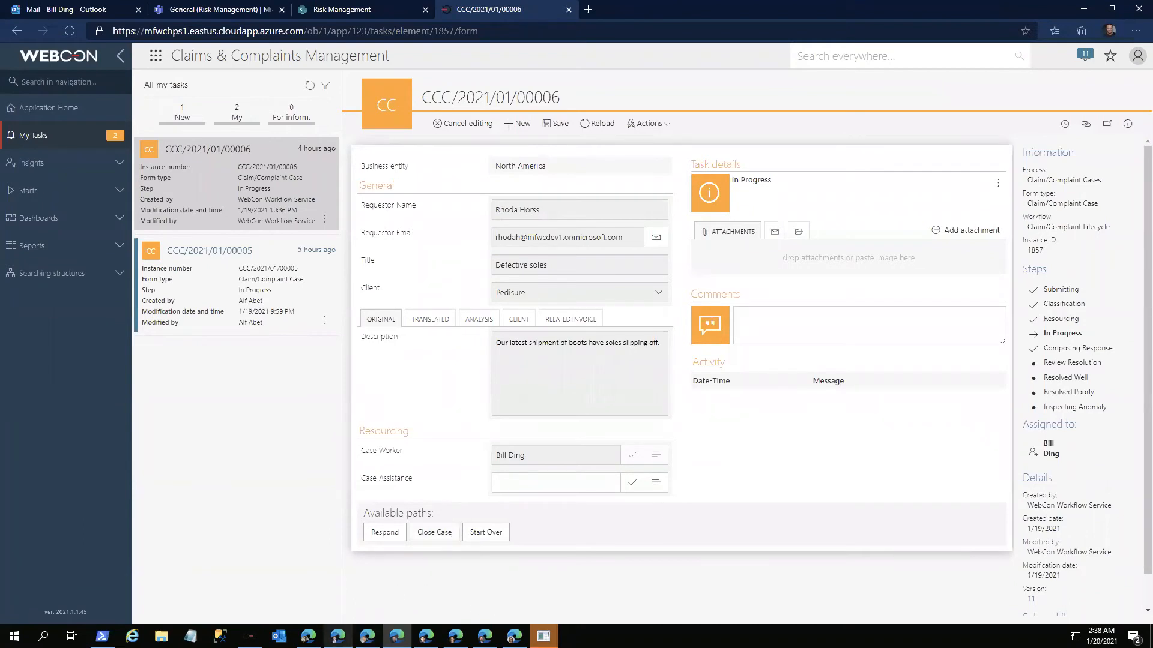
Step: Switch to the reviewing supervisor's portal window, open the task list and examine the version history of the "Late delivery" case
left_click(338, 637)
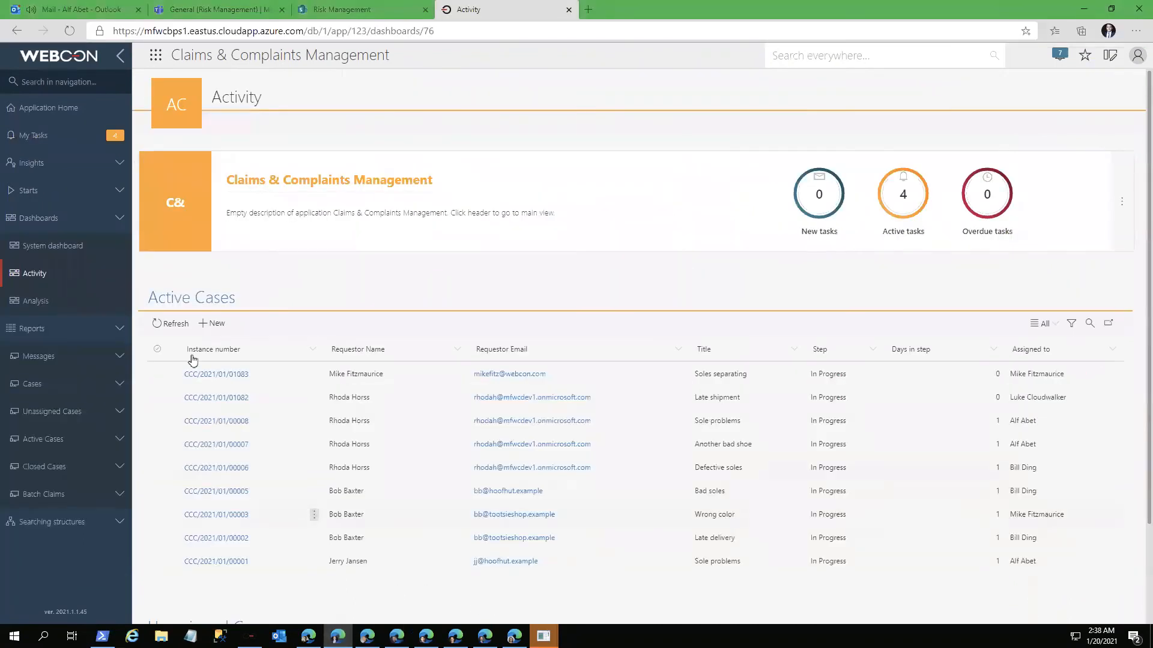
left_click(48, 135)
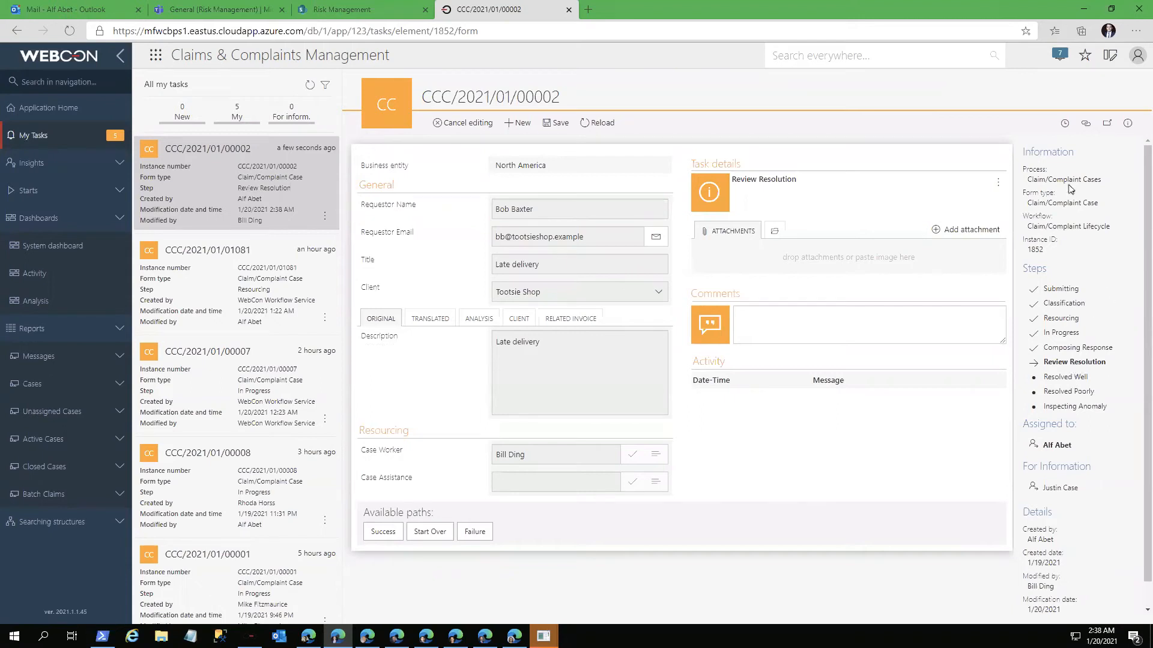
left_click(1065, 123)
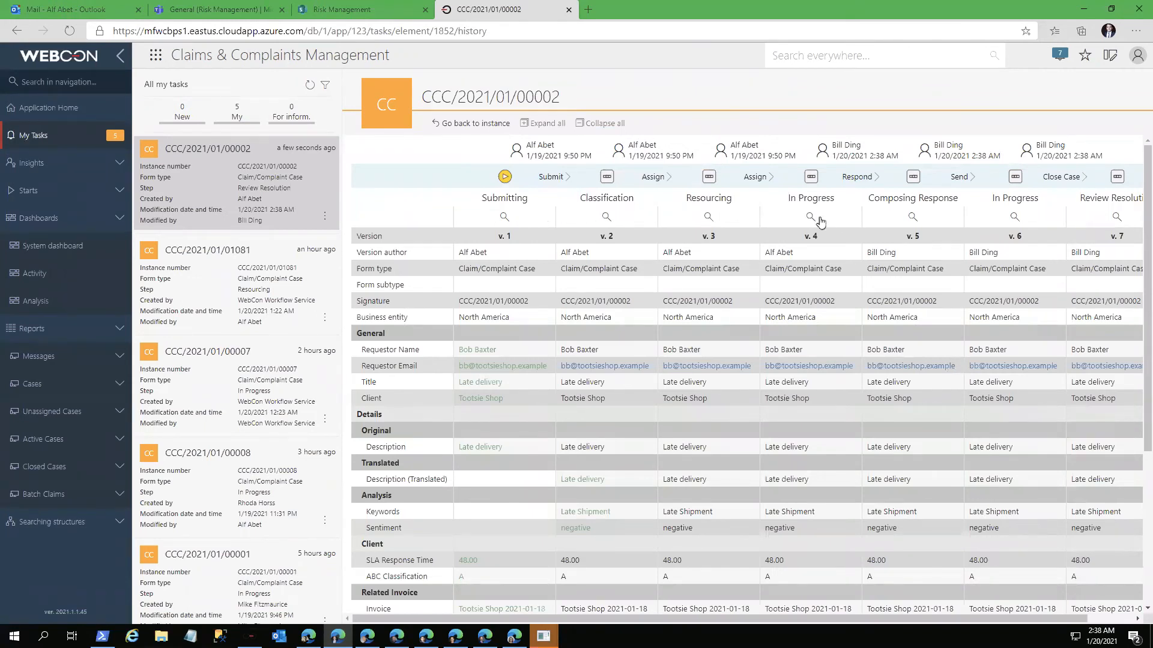
scroll(829, 223, "right", 2)
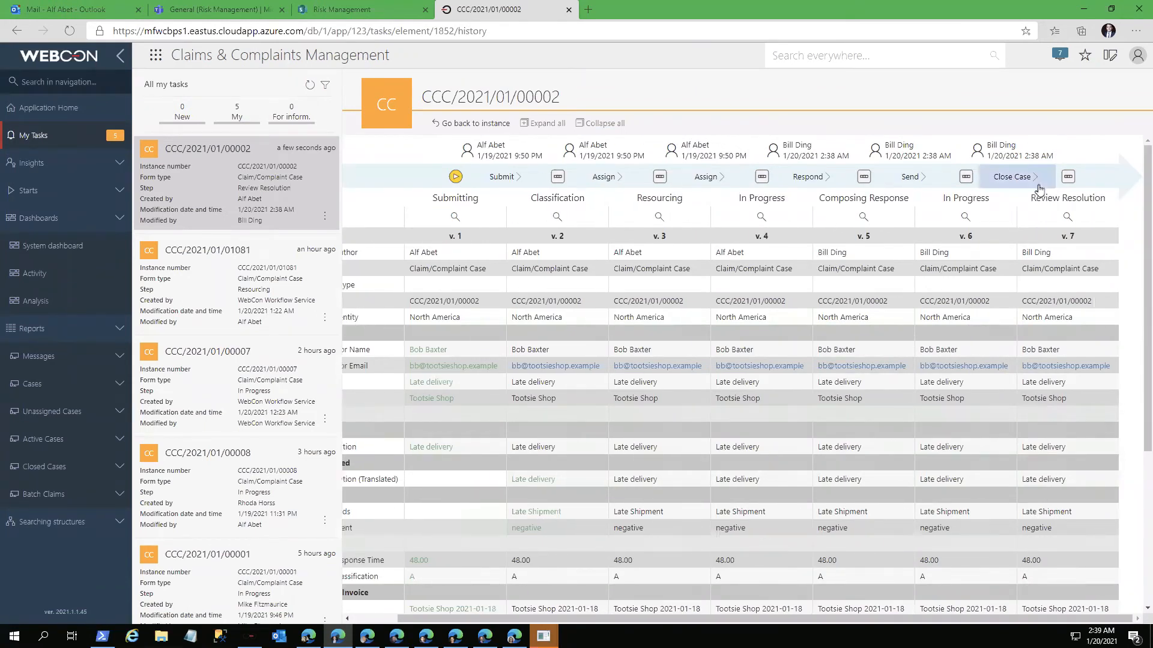
scroll(1006, 416, "down", 4)
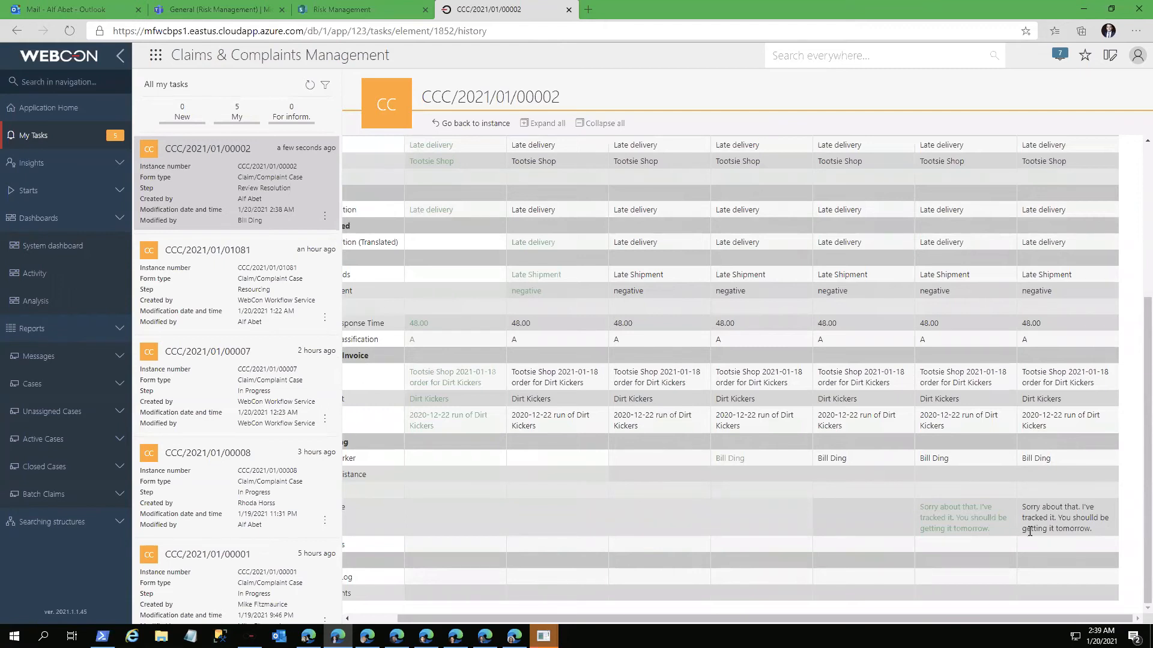
scroll(1029, 531, "up", 4)
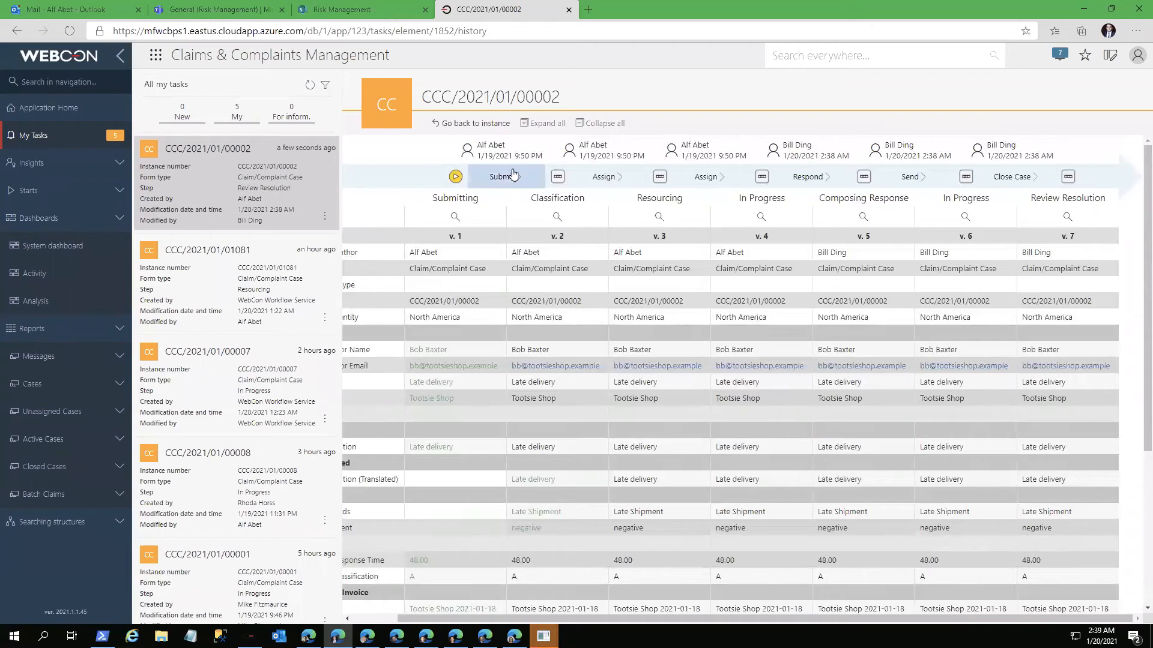
Step: Return from the history to the "Late delivery" case and complete its resolution review as Success
left_click(475, 124)
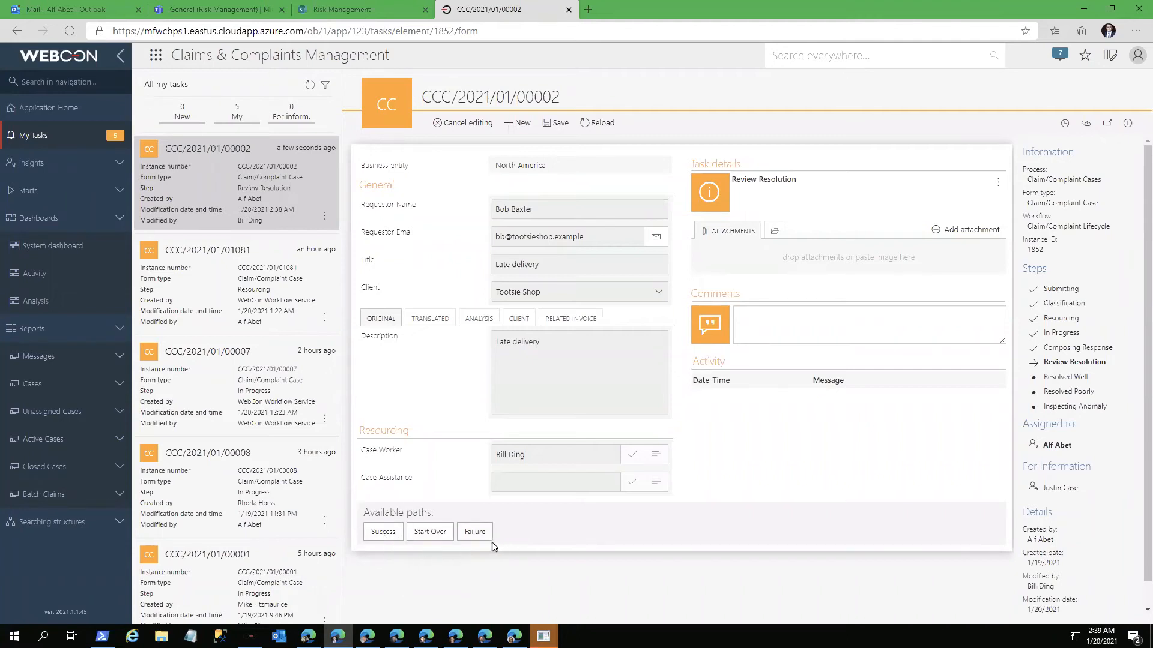
left_click(381, 532)
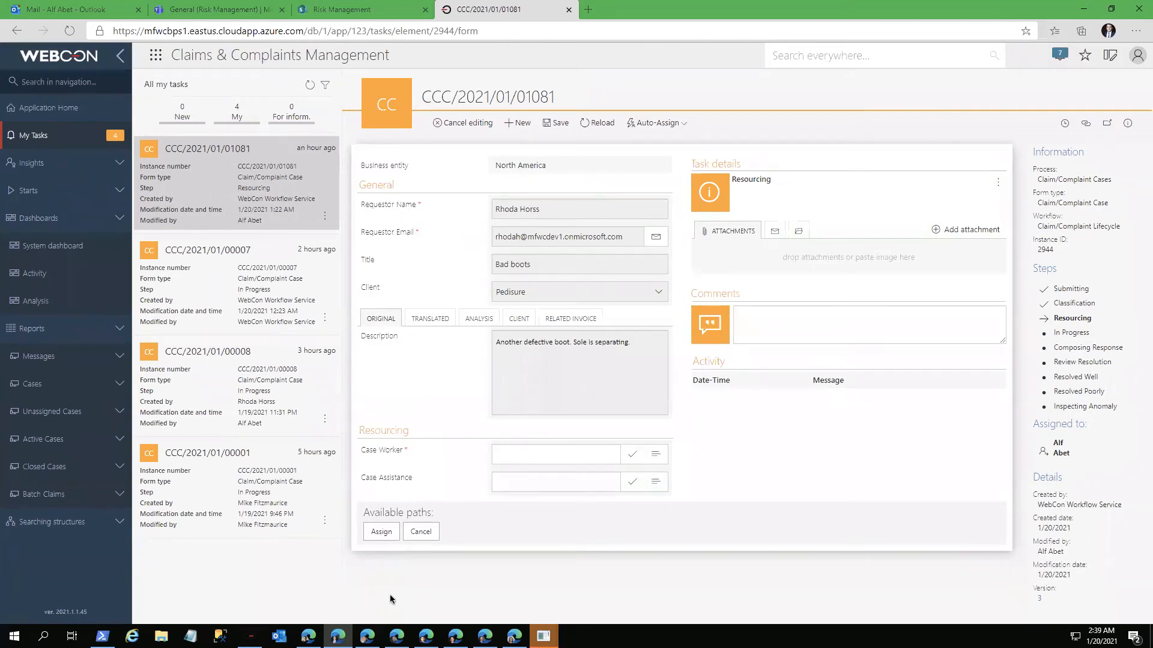
mouse_move(456, 636)
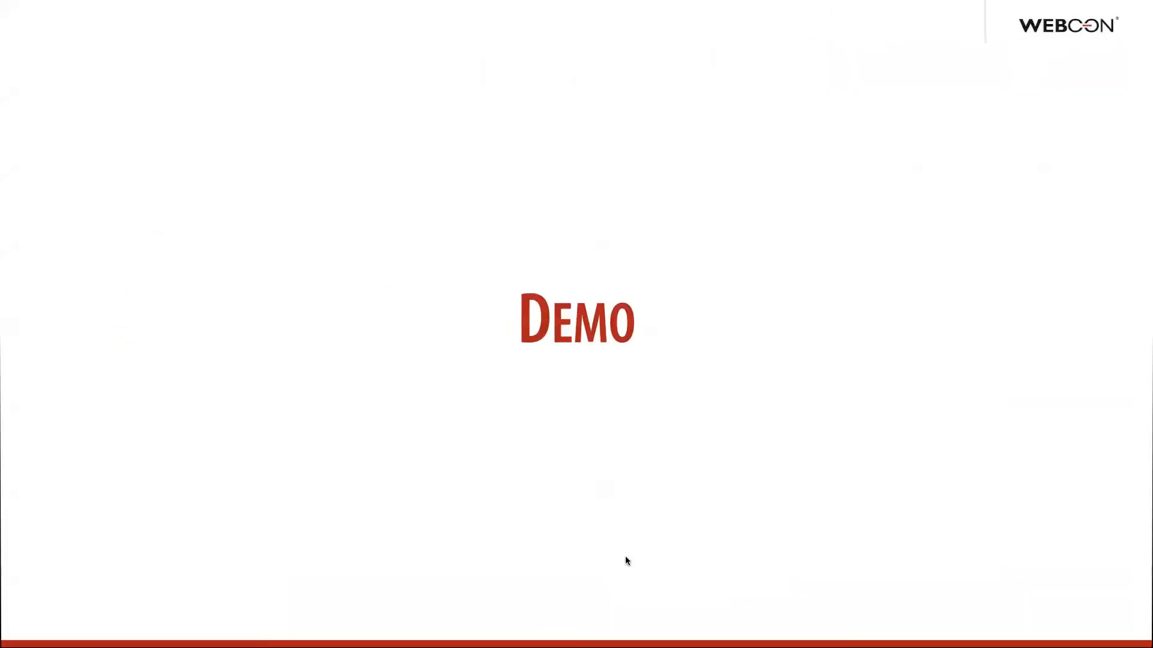
left_click(625, 556)
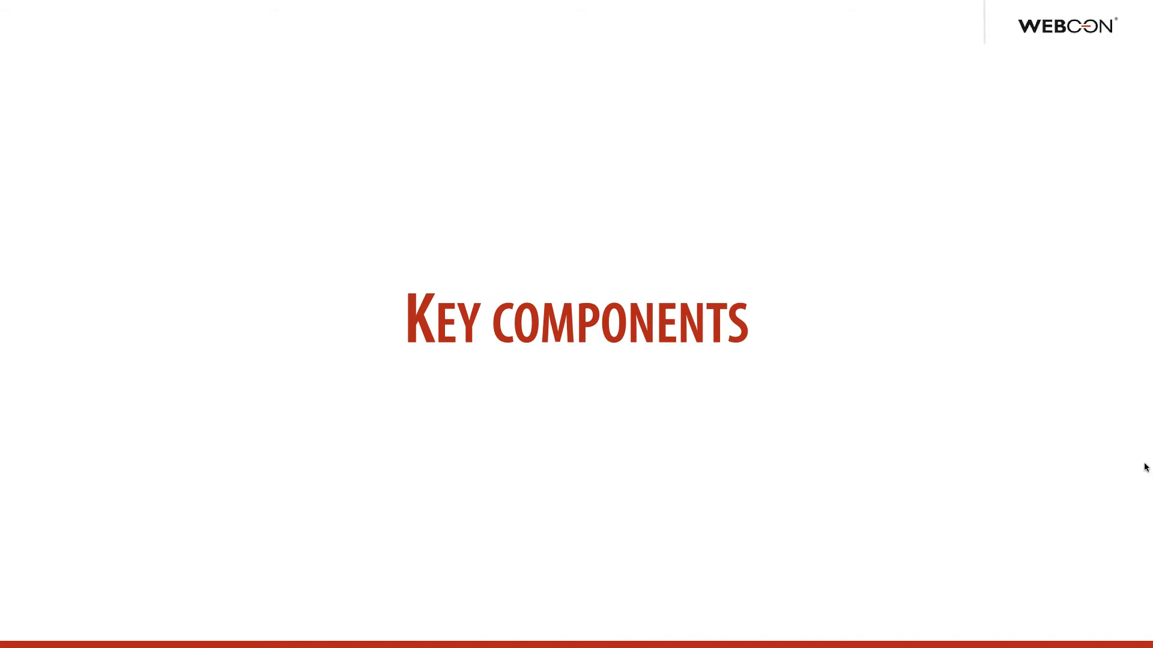
key("Right")
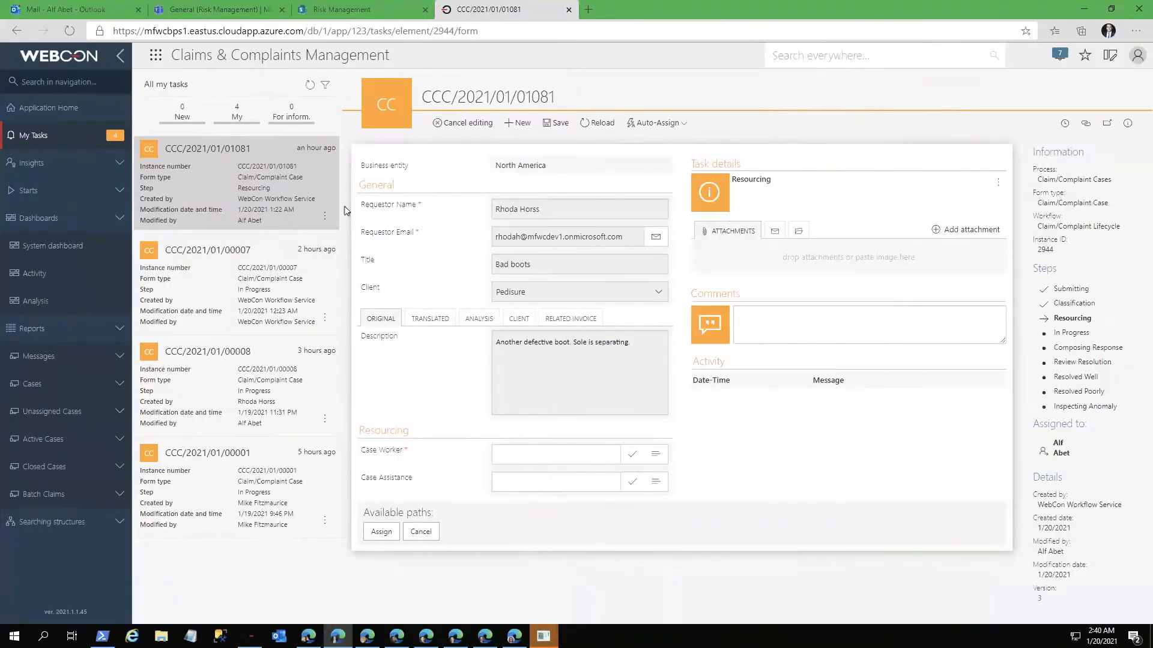
Step: Open the "Another bad shoe" case on its own, with the navigation collapsed and the task list out of view
left_click(249, 526)
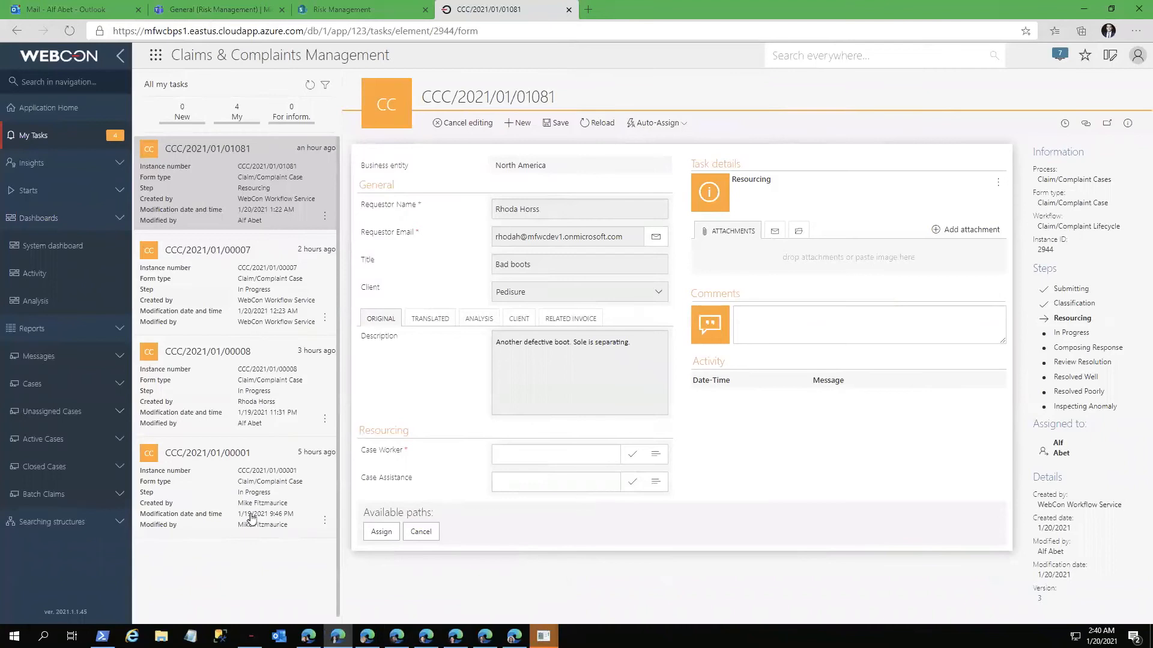
left_click(242, 396)
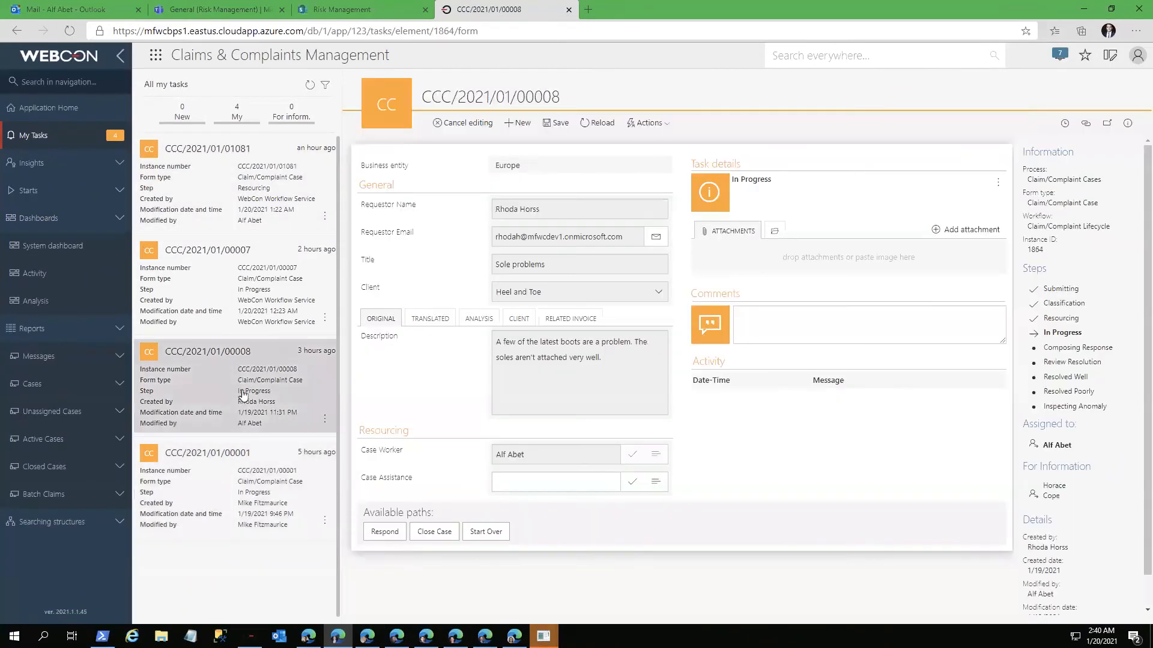
left_click(236, 320)
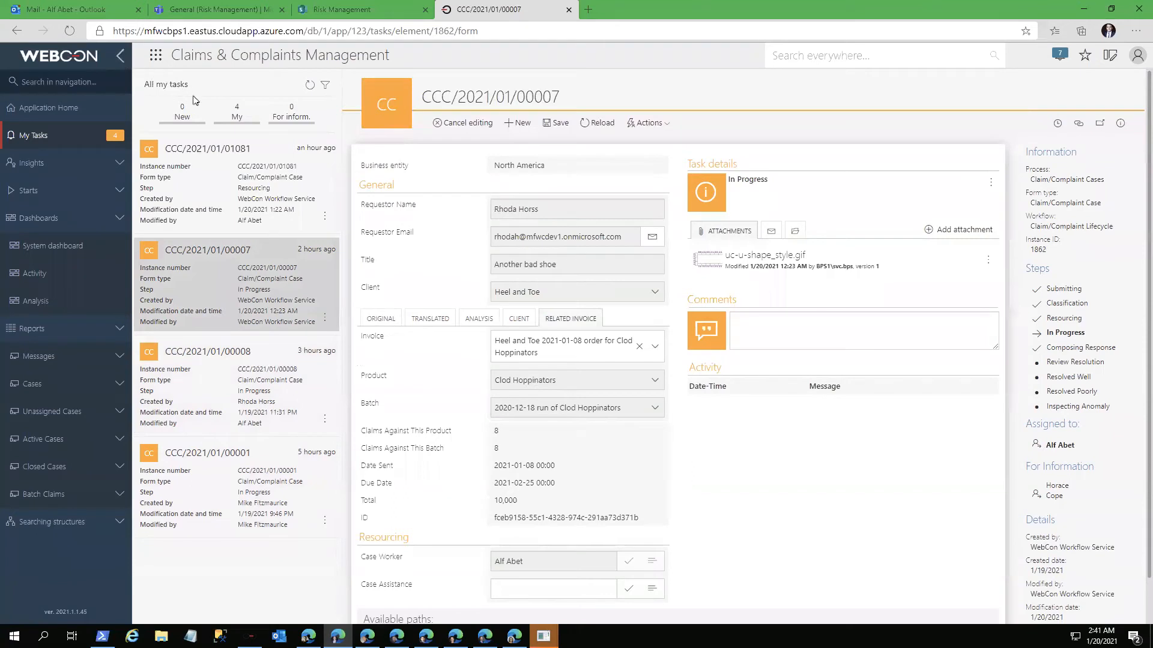
left_click(120, 56)
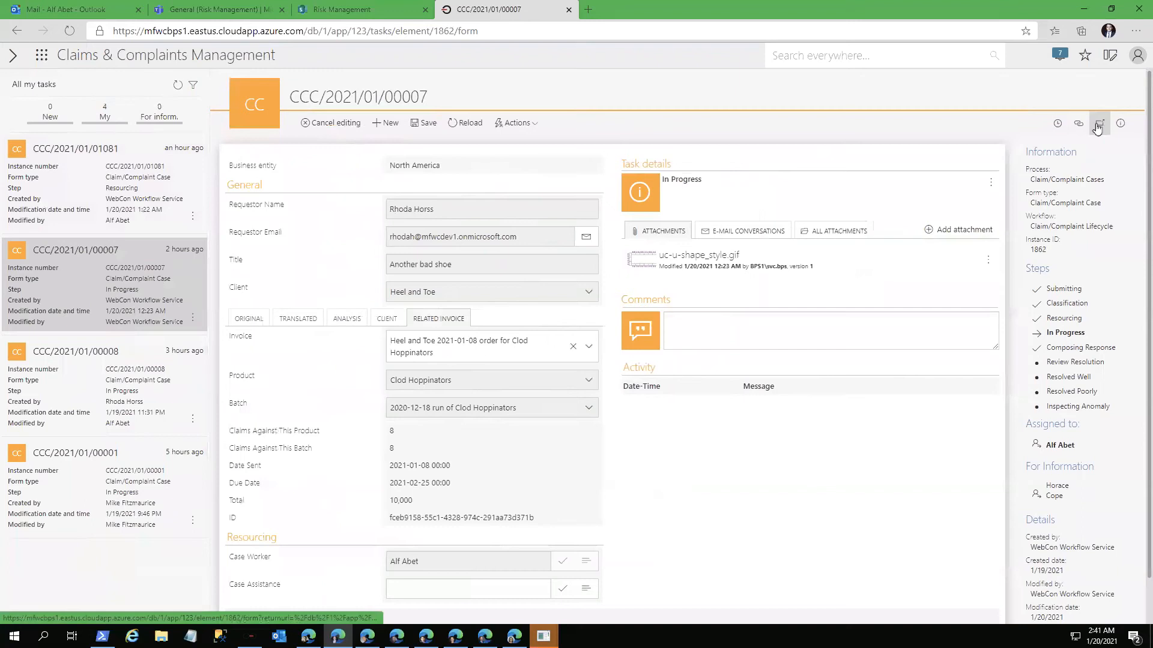
left_click(1097, 128)
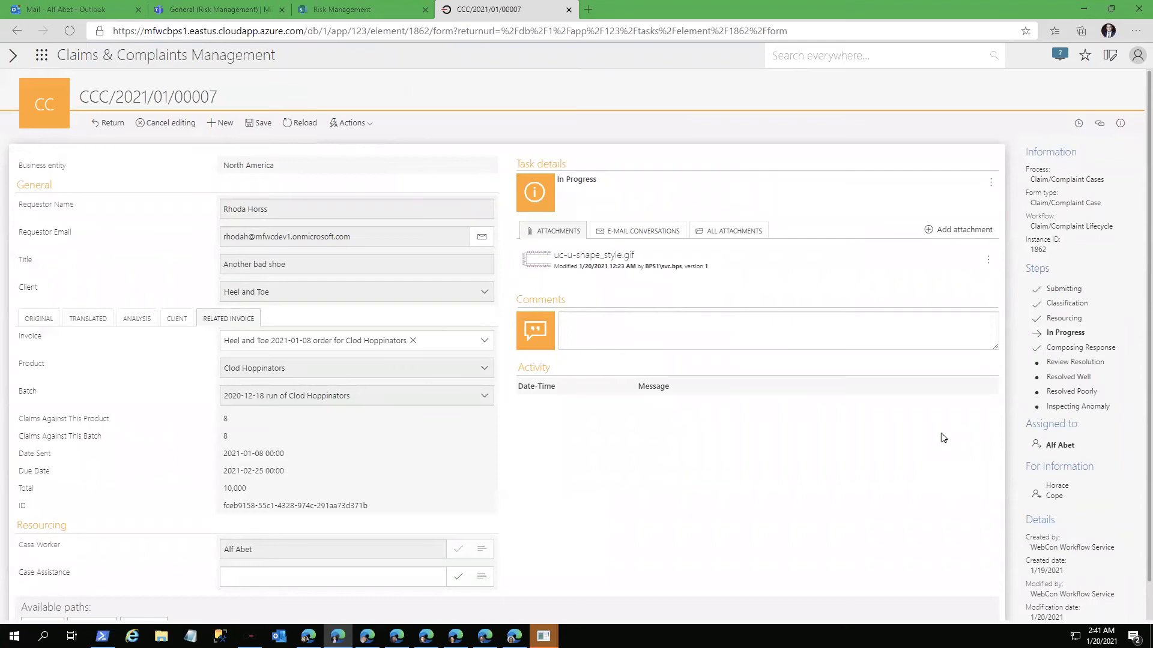
Step: Review the actions available for the "Another bad shoe" case and its e-mail conversations
left_click(358, 123)
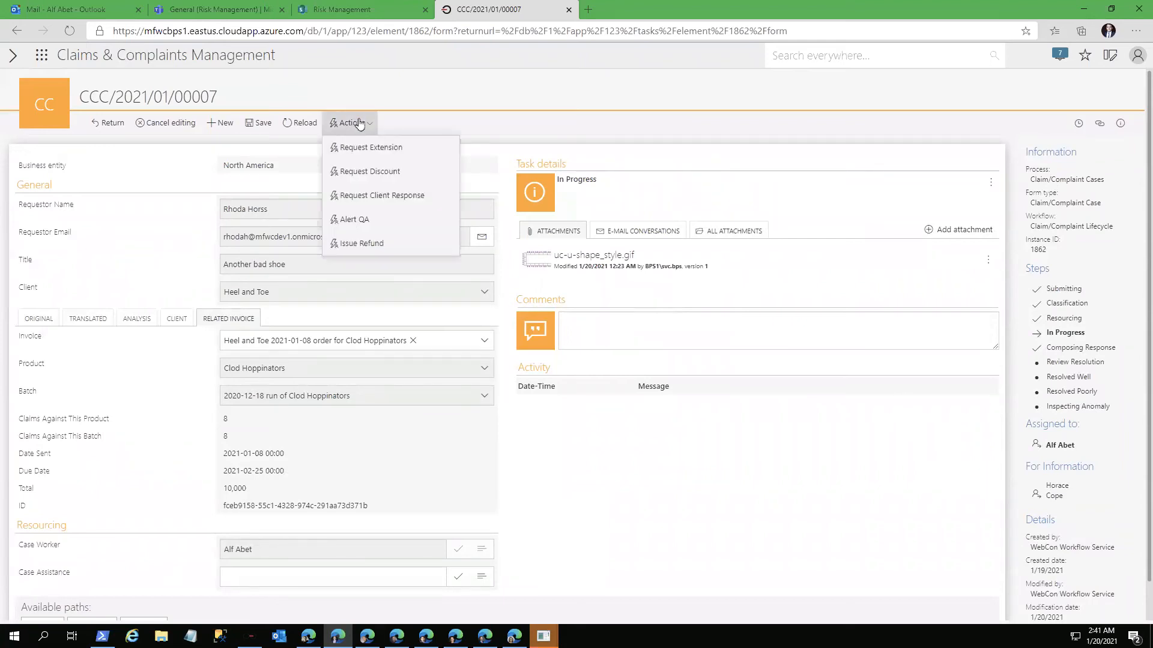
left_click(358, 123)
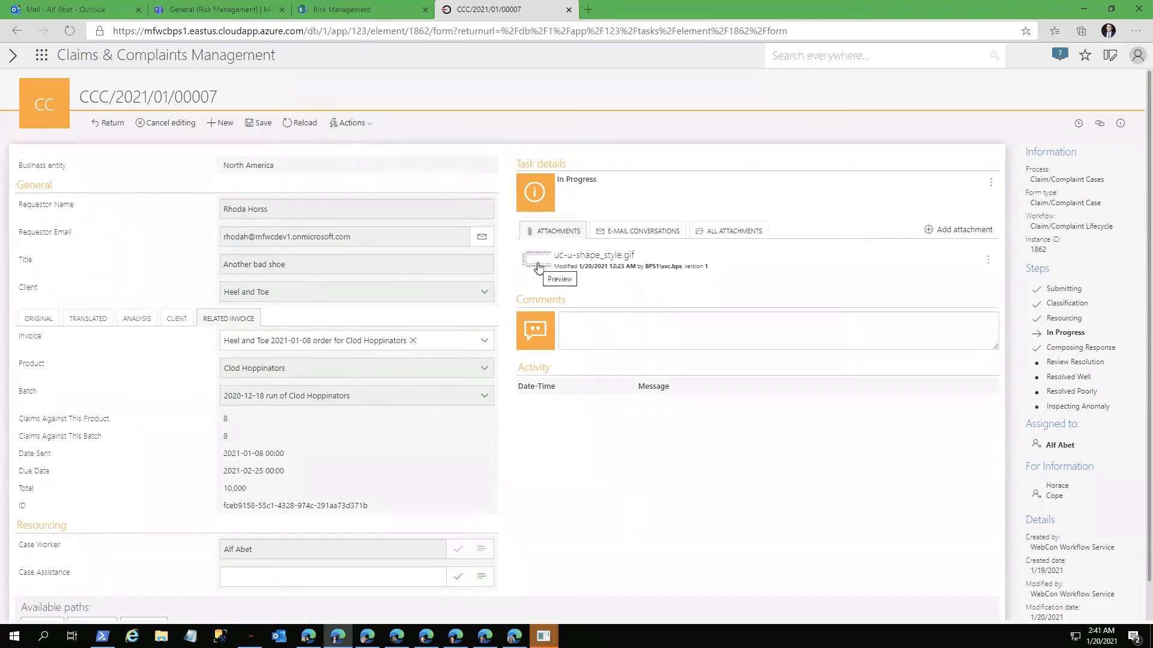
left_click(623, 235)
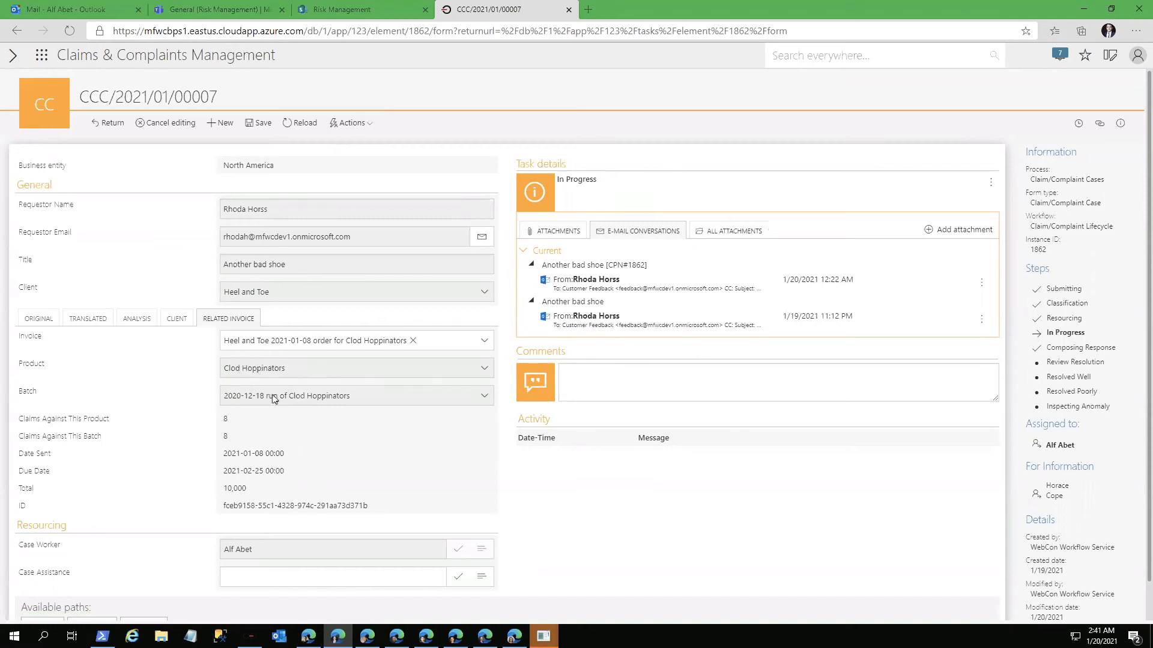
Step: Review the case's client details, translated description, and keyword and sentiment analysis
left_click(180, 323)
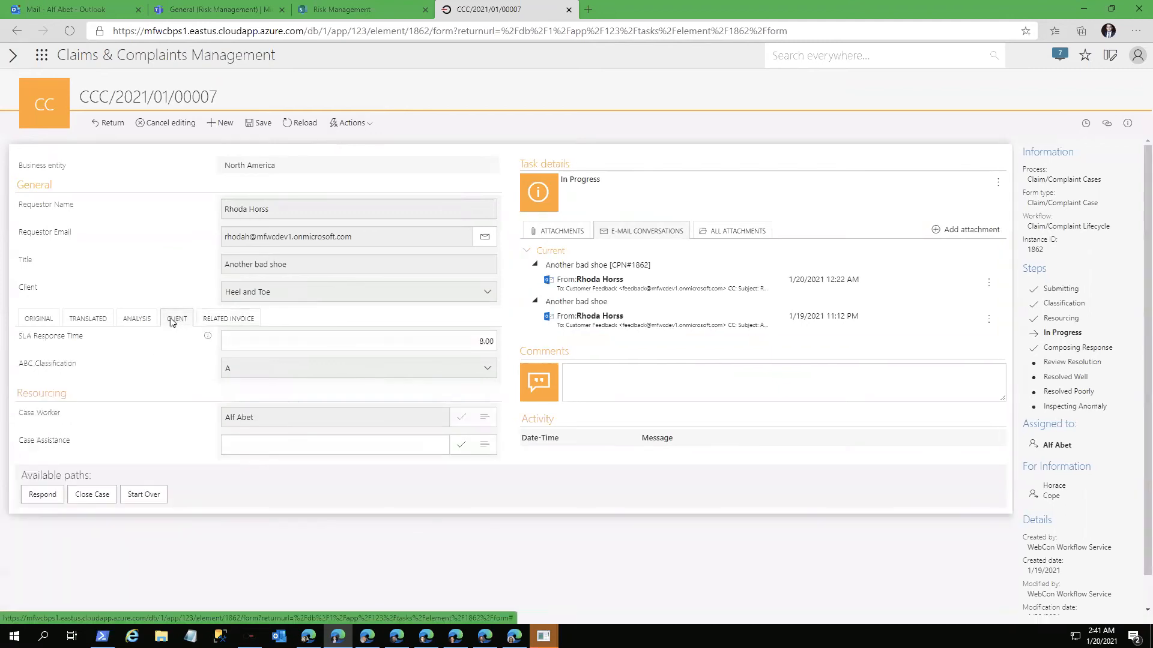
left_click(138, 320)
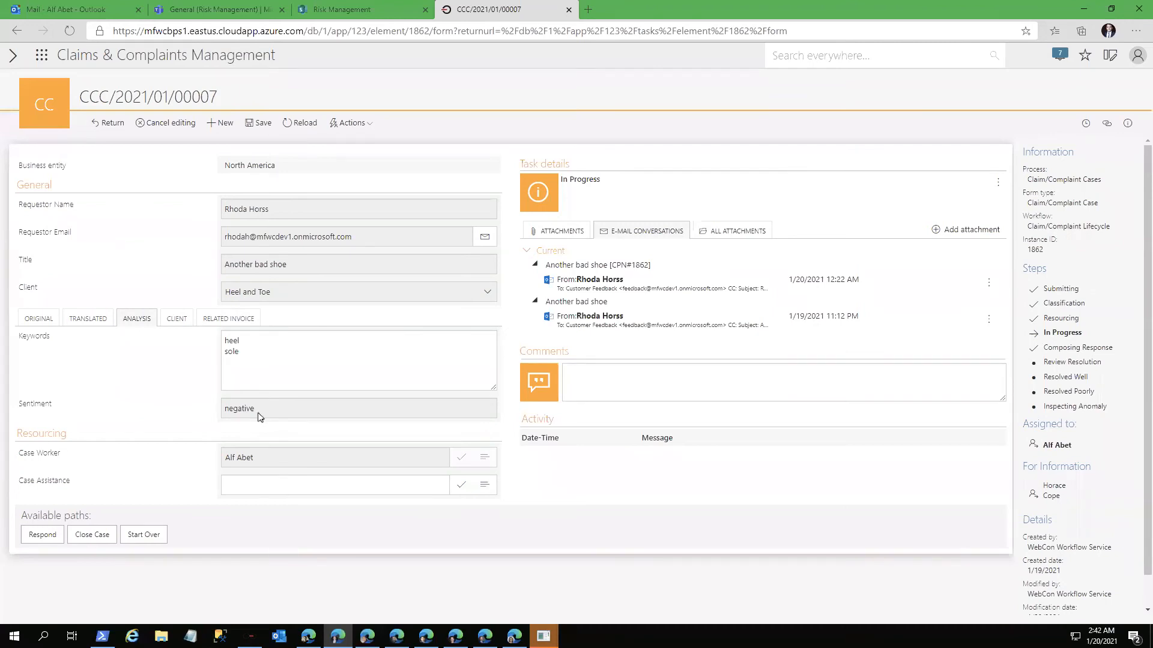
left_click(90, 319)
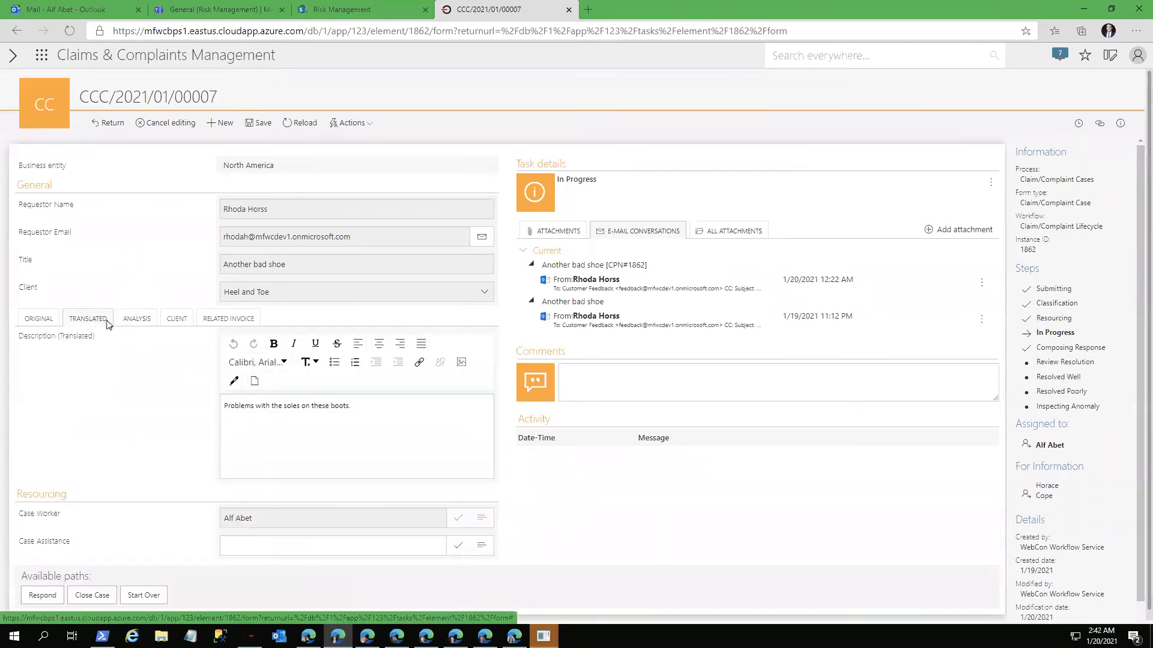
left_click(133, 320)
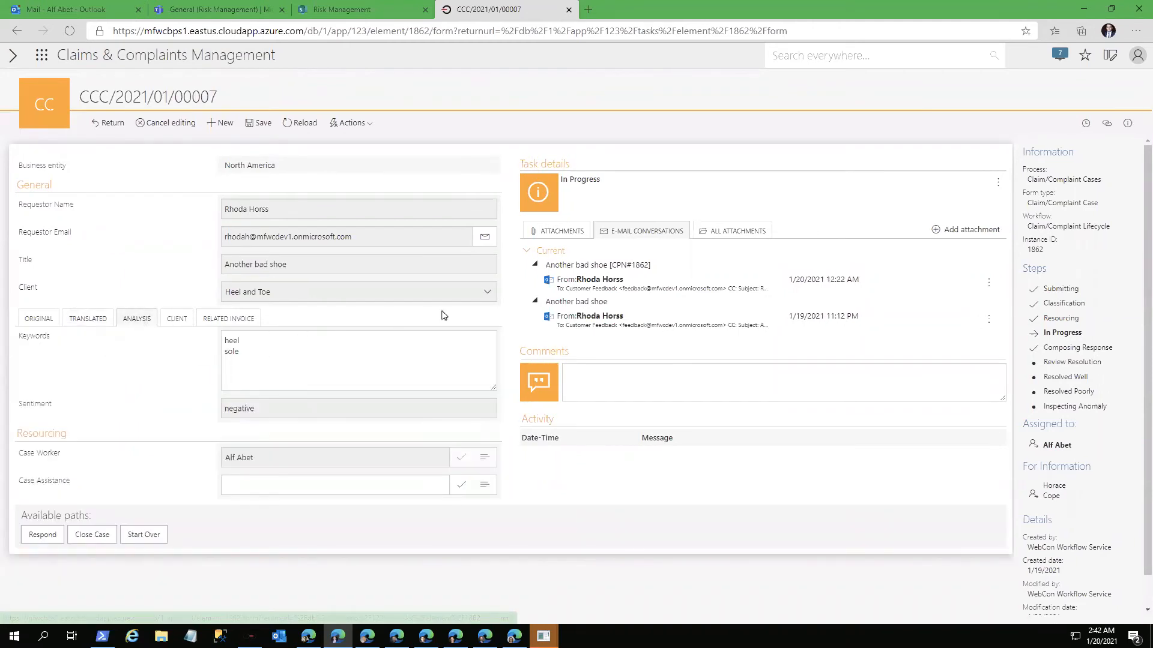
Step: Check the case's attachments, look over its available actions again, and show the client's SLA response time
left_click(554, 232)
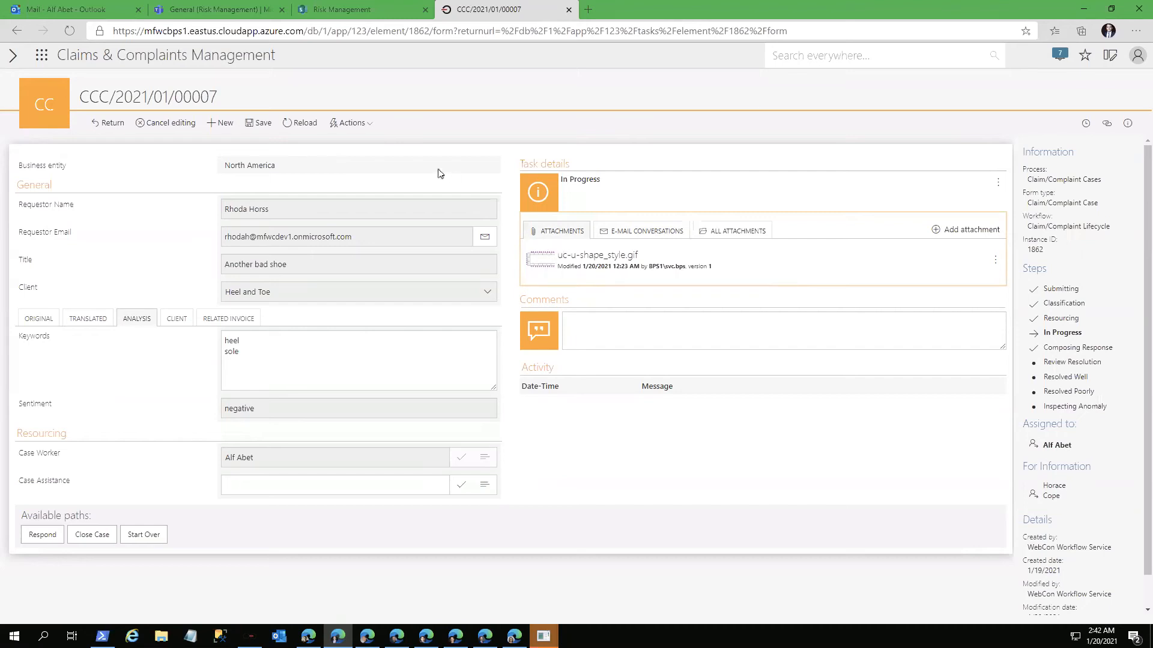
left_click(352, 123)
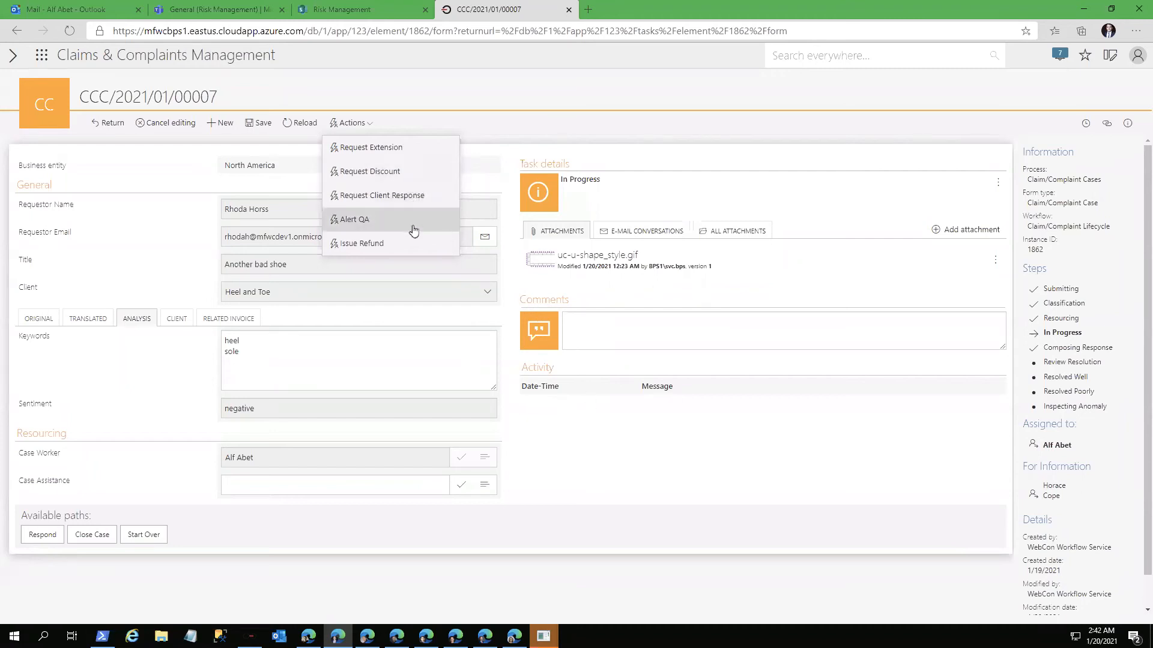
left_click(561, 439)
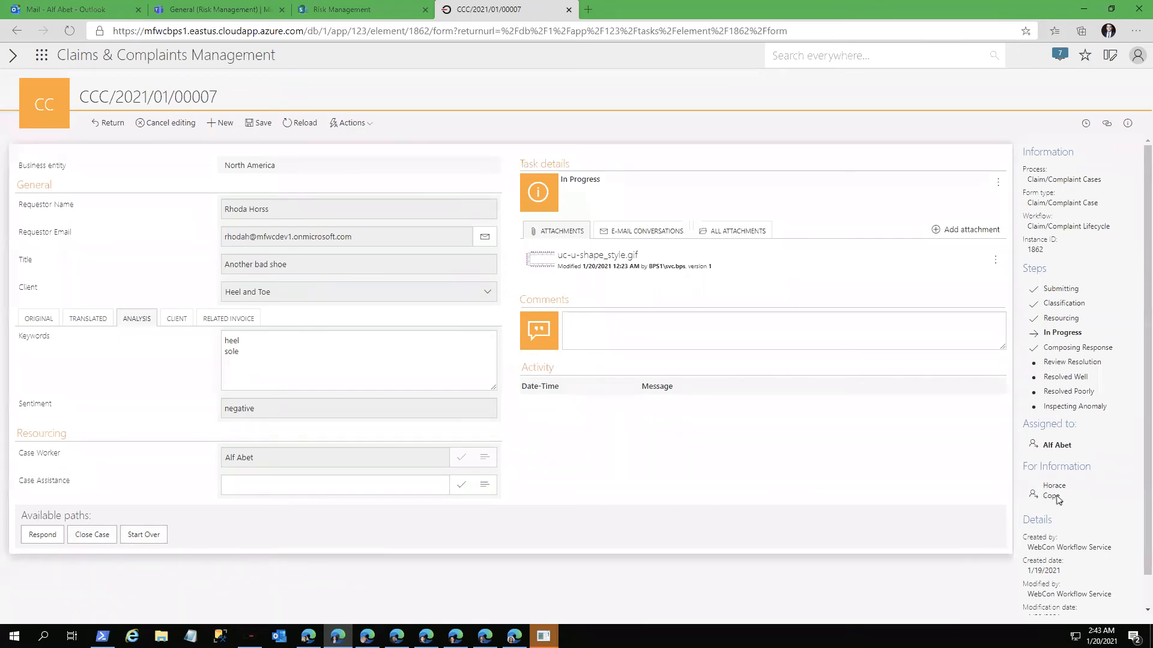
left_click(177, 322)
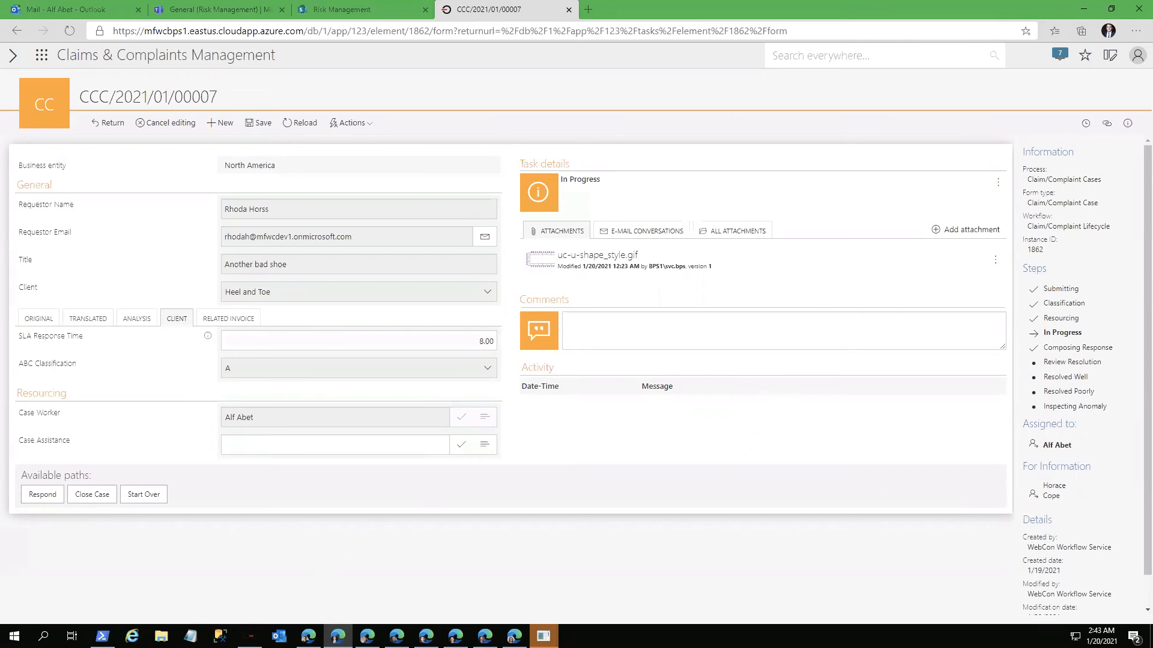
Step: Switch to WEBCON Designer Studio and display the actions of the In Progress step in the Claim/Complaint Lifecycle workflow
left_click(251, 636)
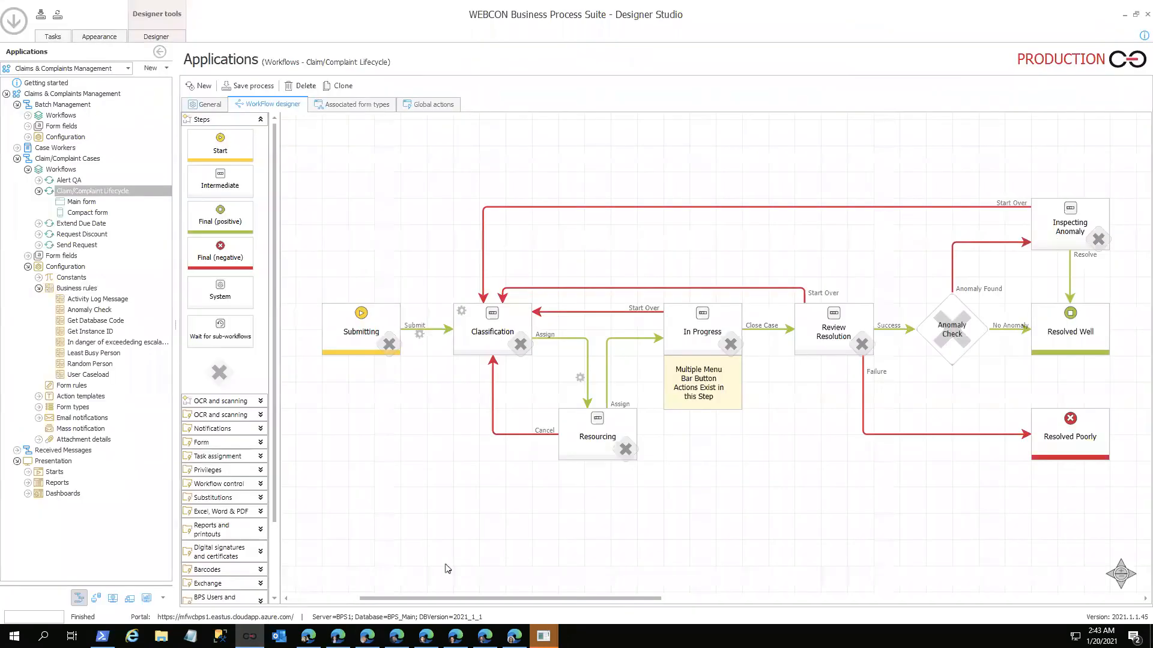
left_click(734, 317)
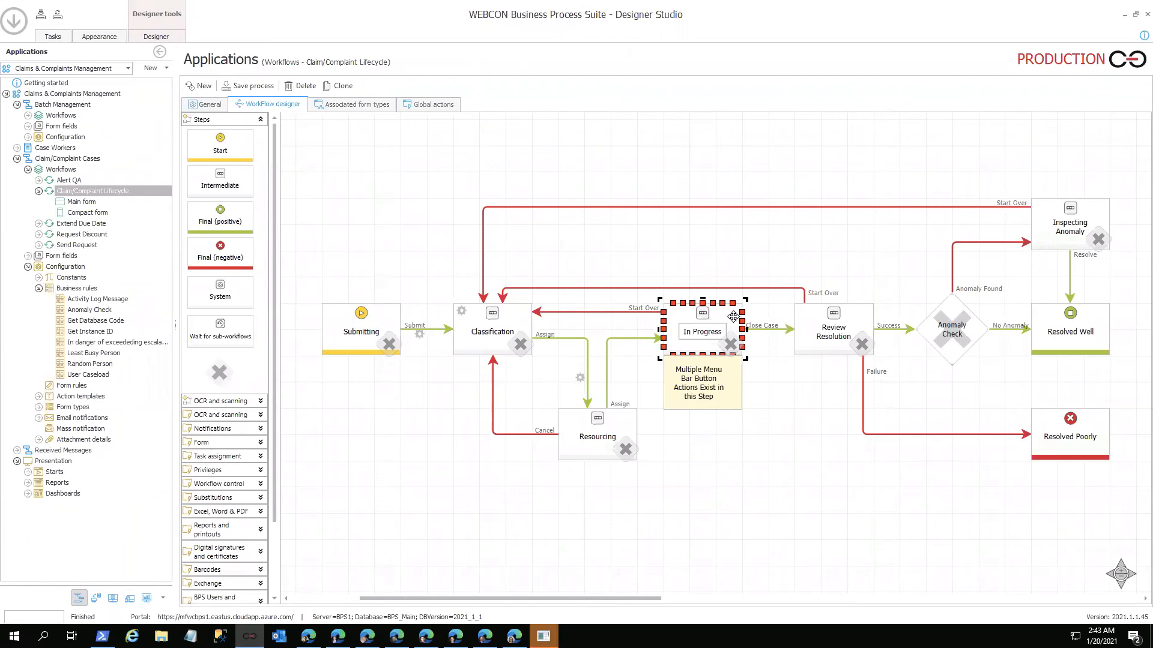
double_click(734, 316)
left_click(439, 118)
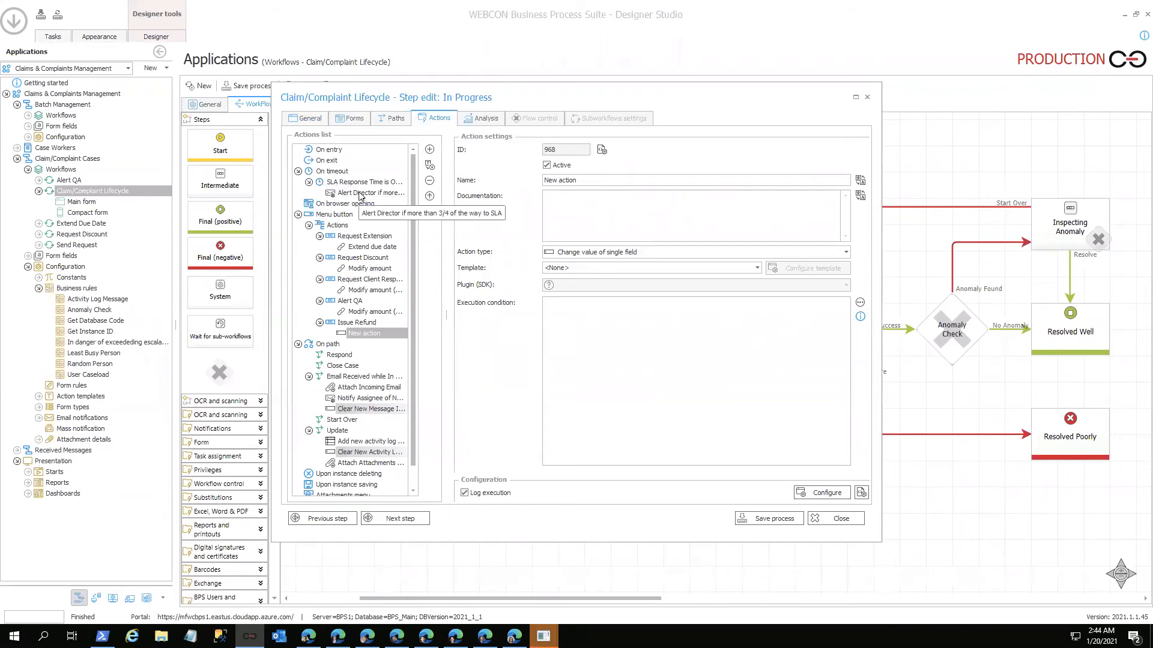
Step: Examine the execution condition of the timeout action "Alert Director if more than 3/4 of the way to SLA", and close the step settings
left_click(360, 195)
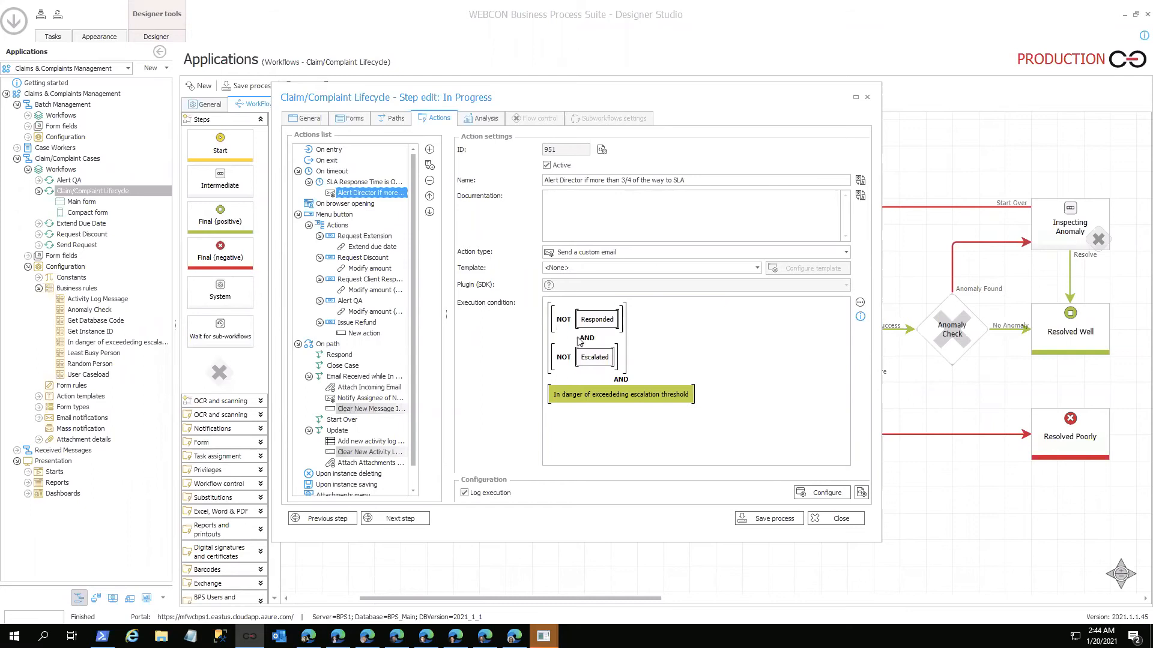
mouse_move(597, 326)
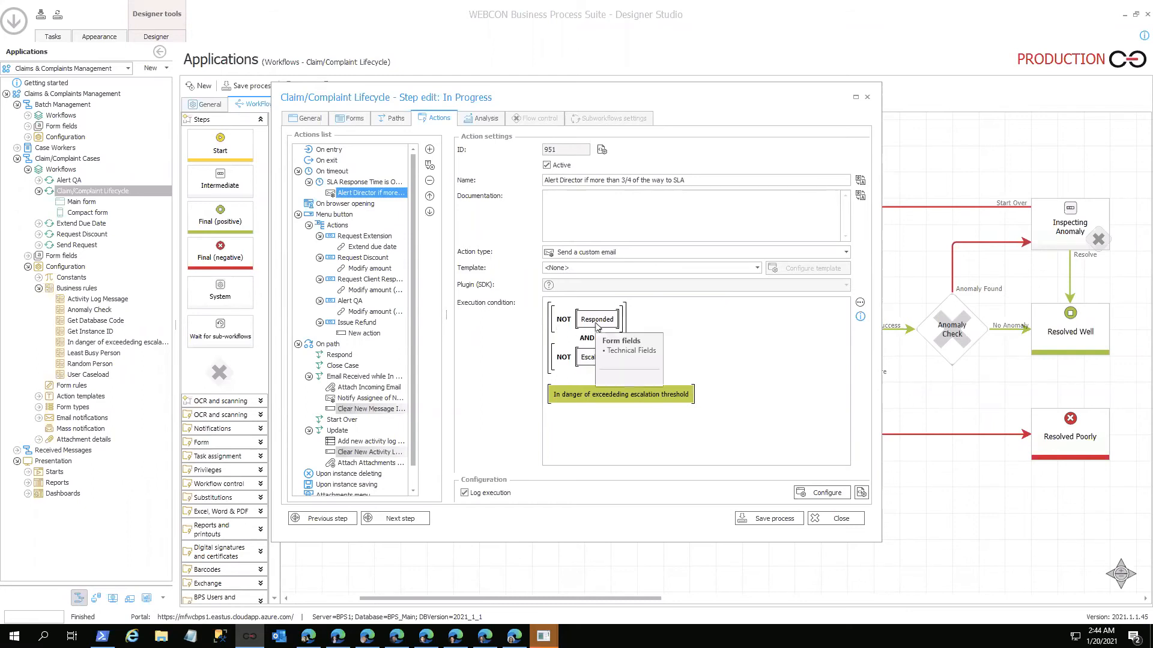
mouse_move(592, 367)
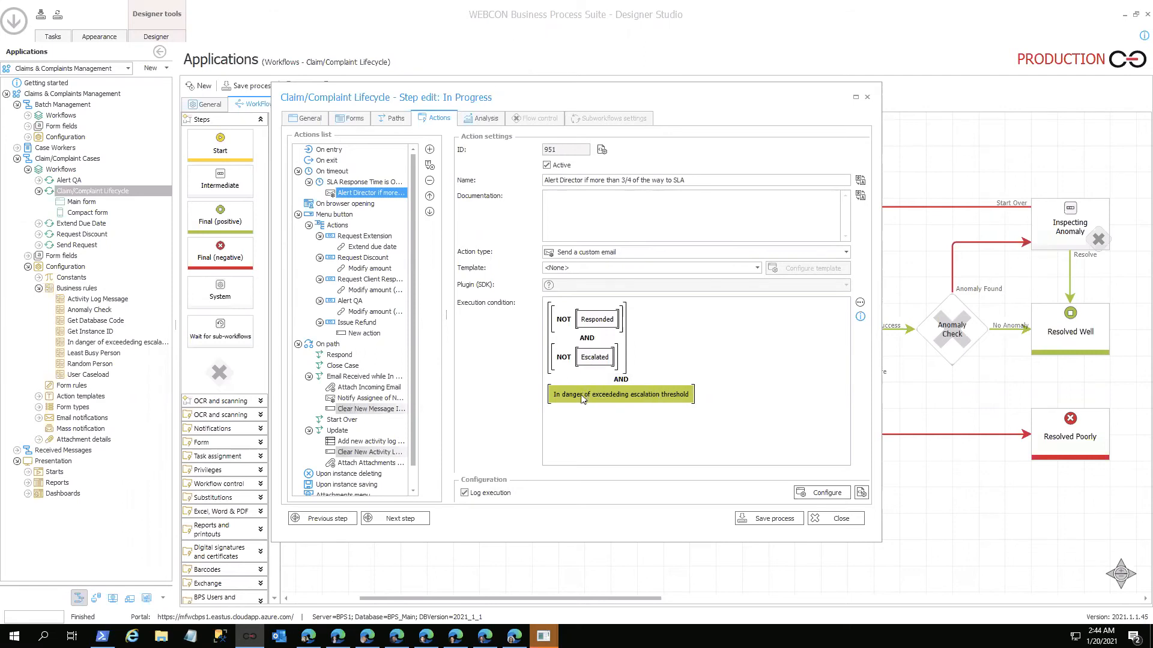
mouse_move(582, 401)
left_click(843, 518)
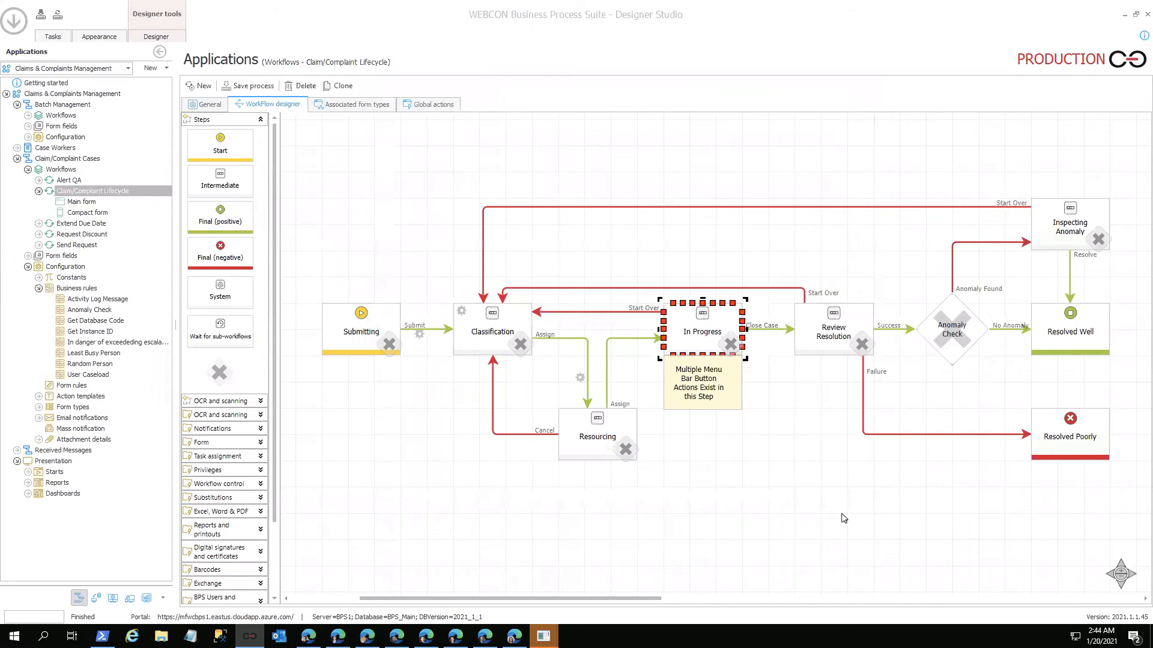
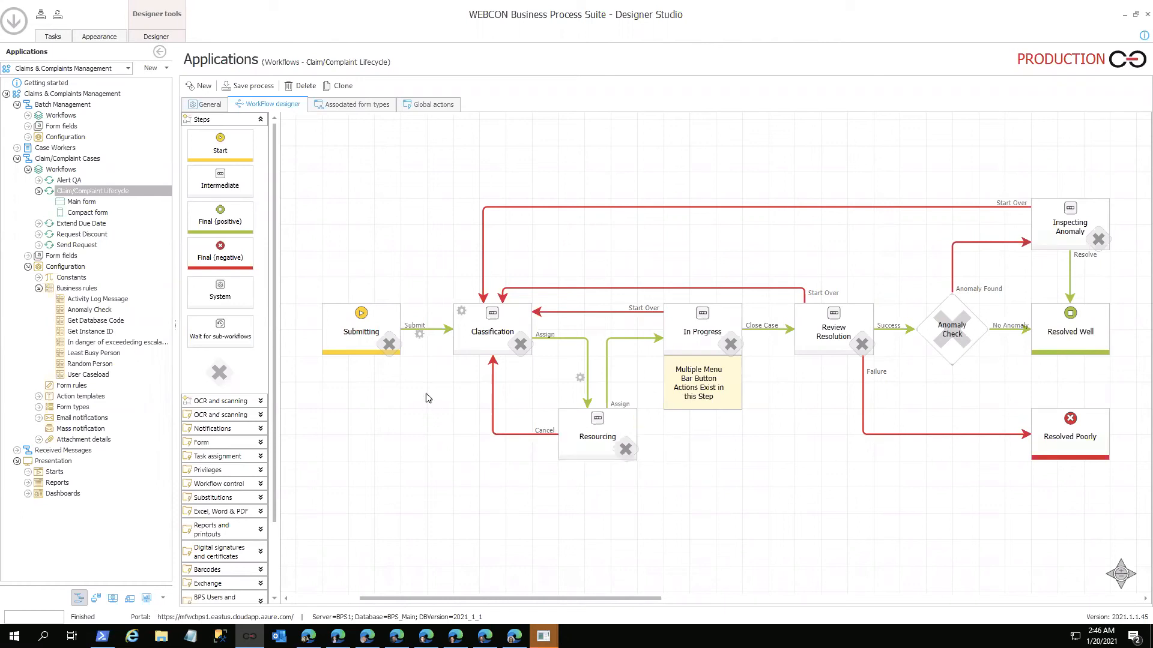
Step: Walk through the Claim/Complaint Lifecycle workflow from Submitting through Classification, Resourcing, In Progress and Review Resolution to Anomaly Check
left_click(371, 354)
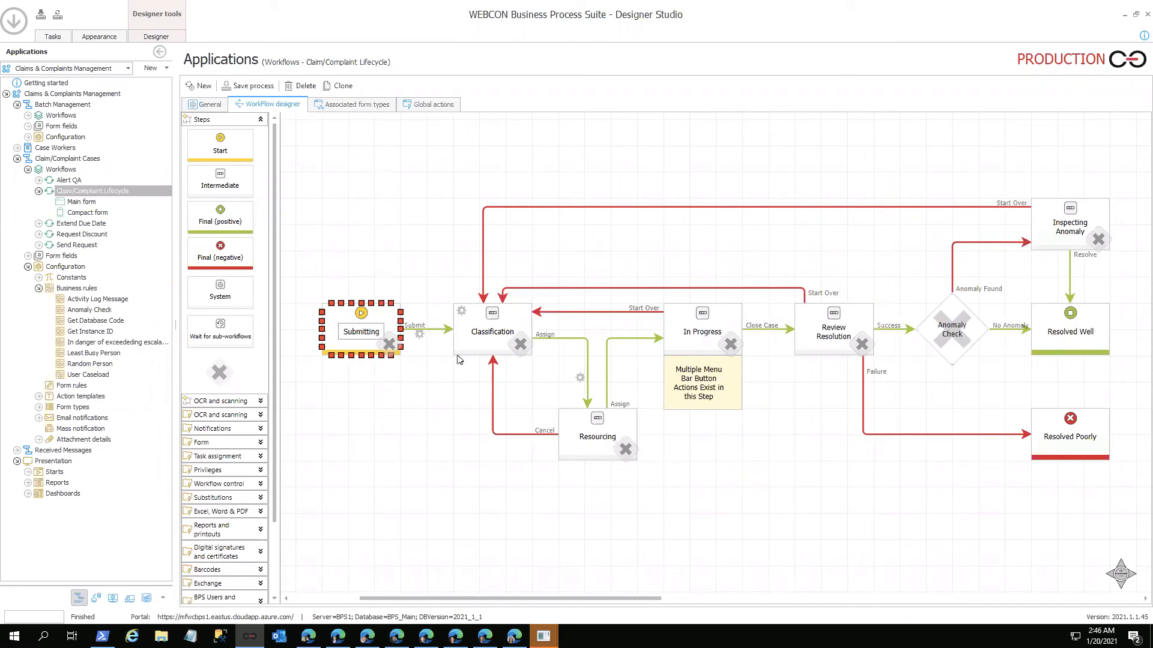
left_click(482, 351)
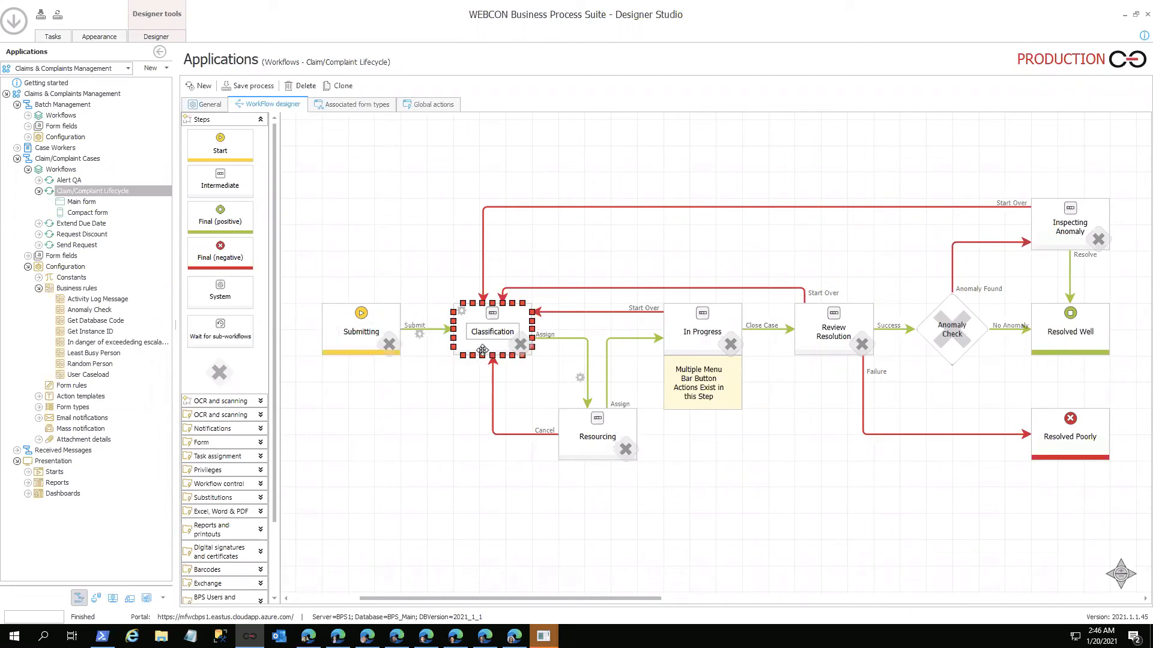
left_click(389, 325)
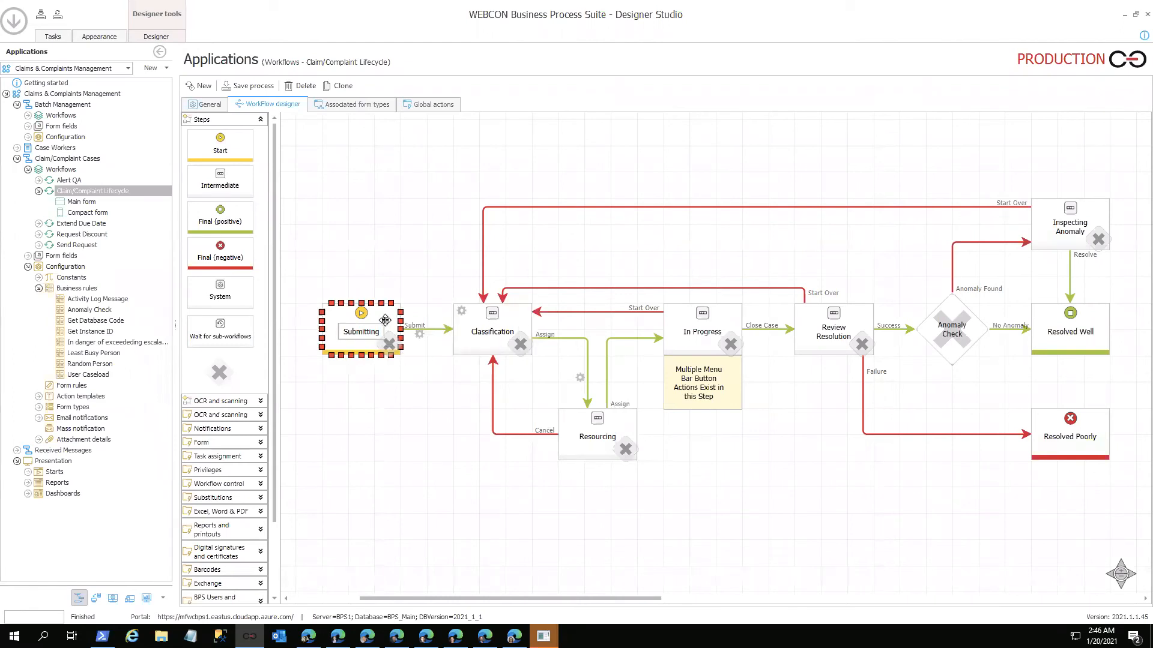
left_click(458, 329)
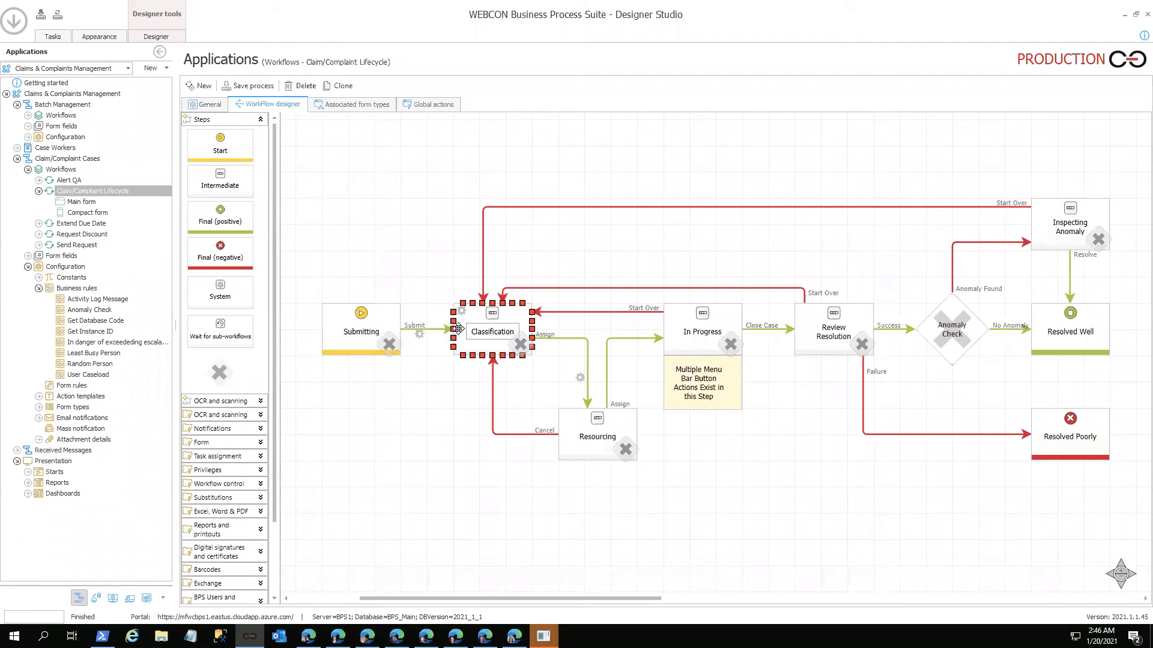
left_click(622, 432)
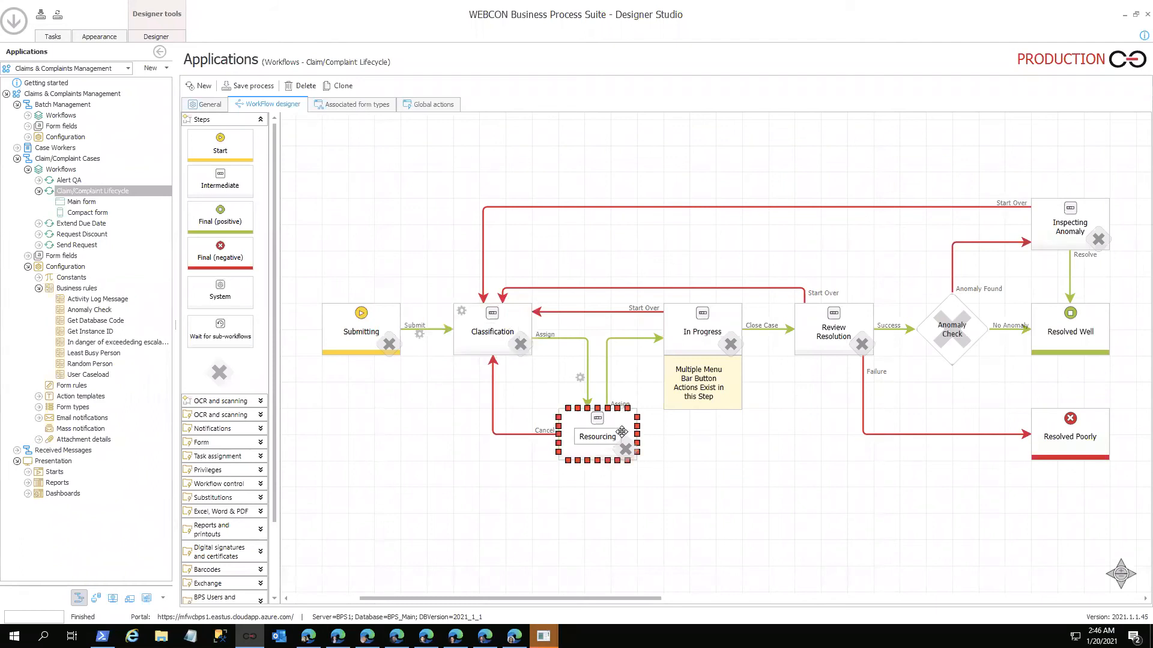
left_click(688, 348)
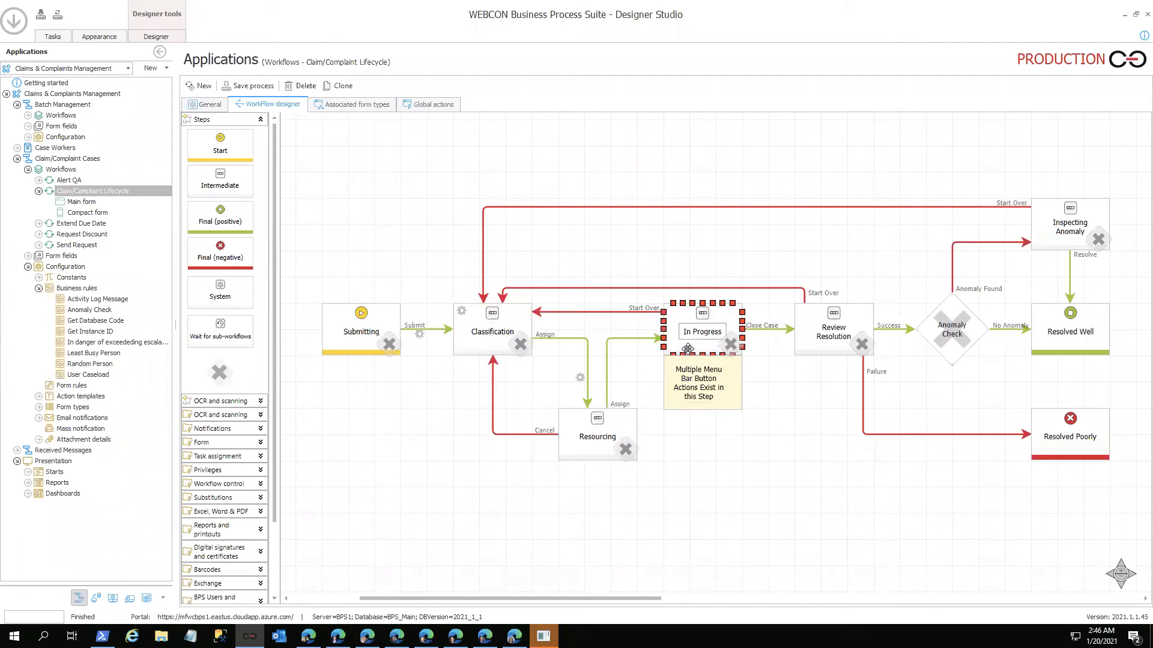
left_click(826, 349)
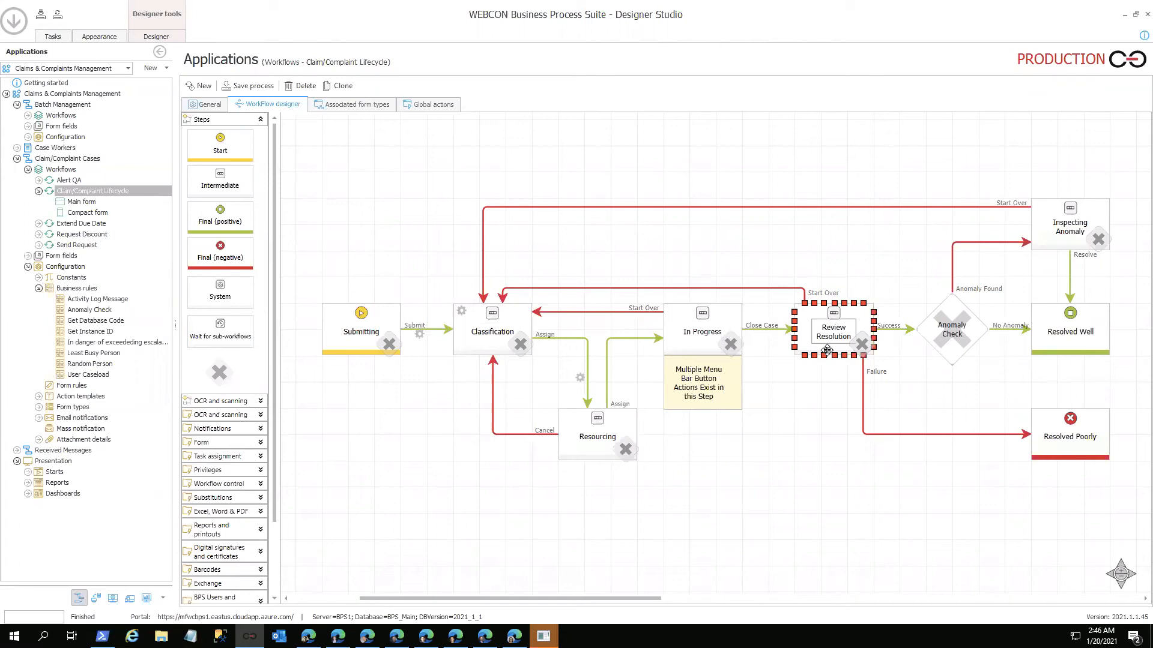
left_click(918, 367)
left_click(948, 343)
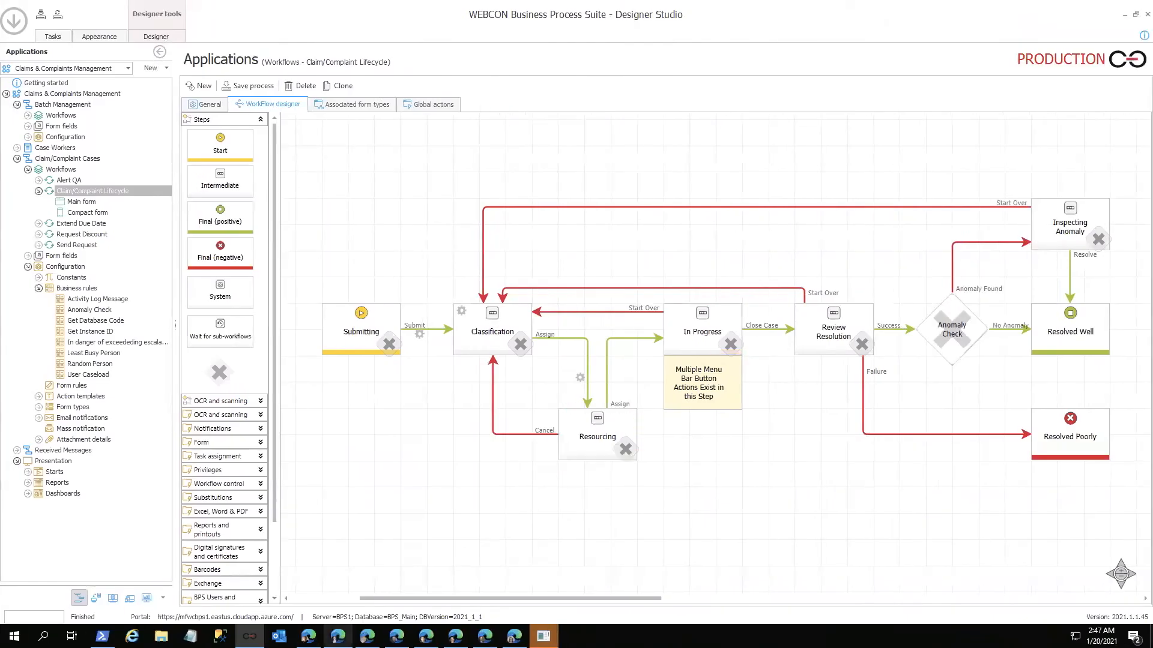
Step: Switch to the "Another bad shoe" case in the browser, look over its available actions, and return to Designer Studio
left_click(338, 636)
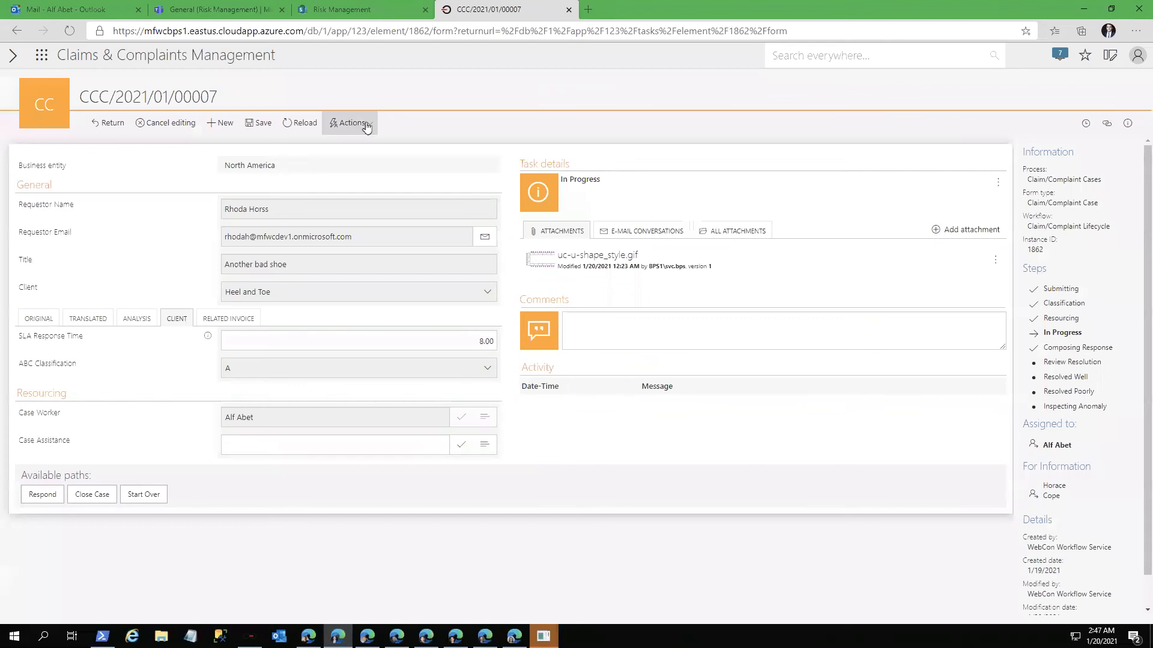
left_click(367, 125)
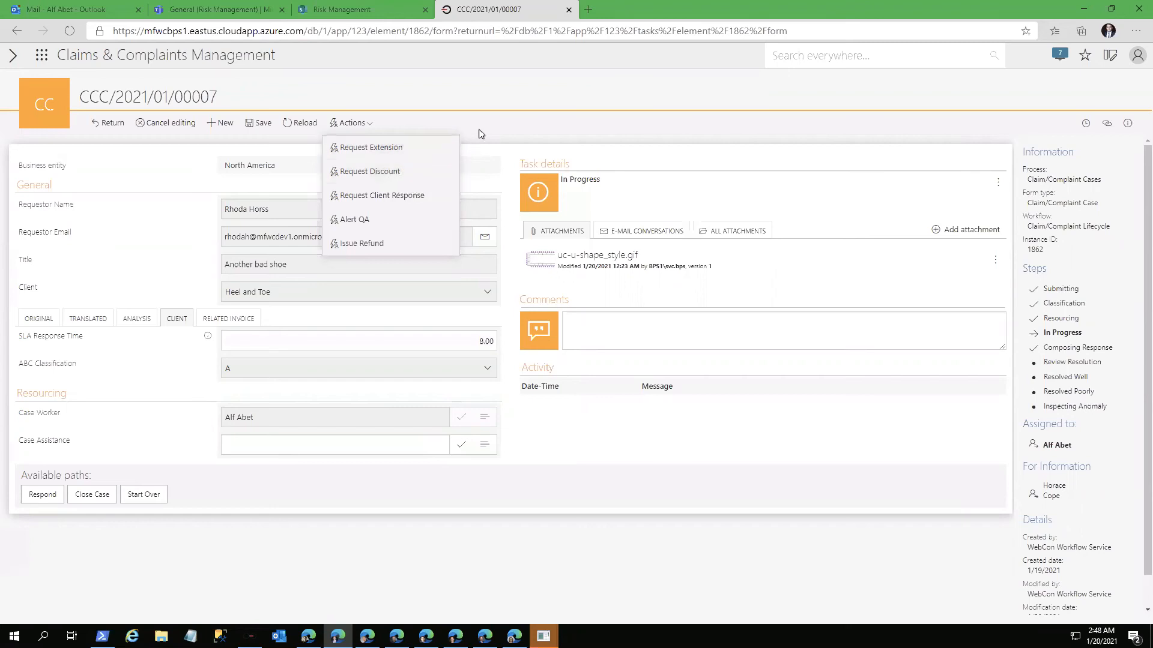
left_click(555, 98)
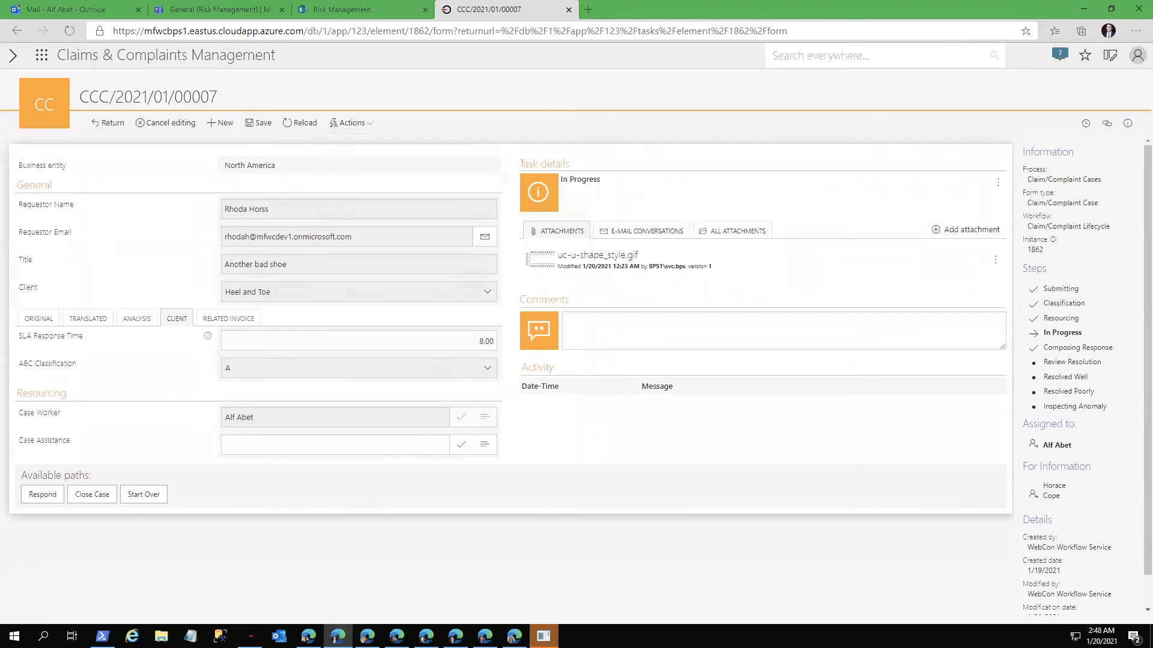
left_click(249, 637)
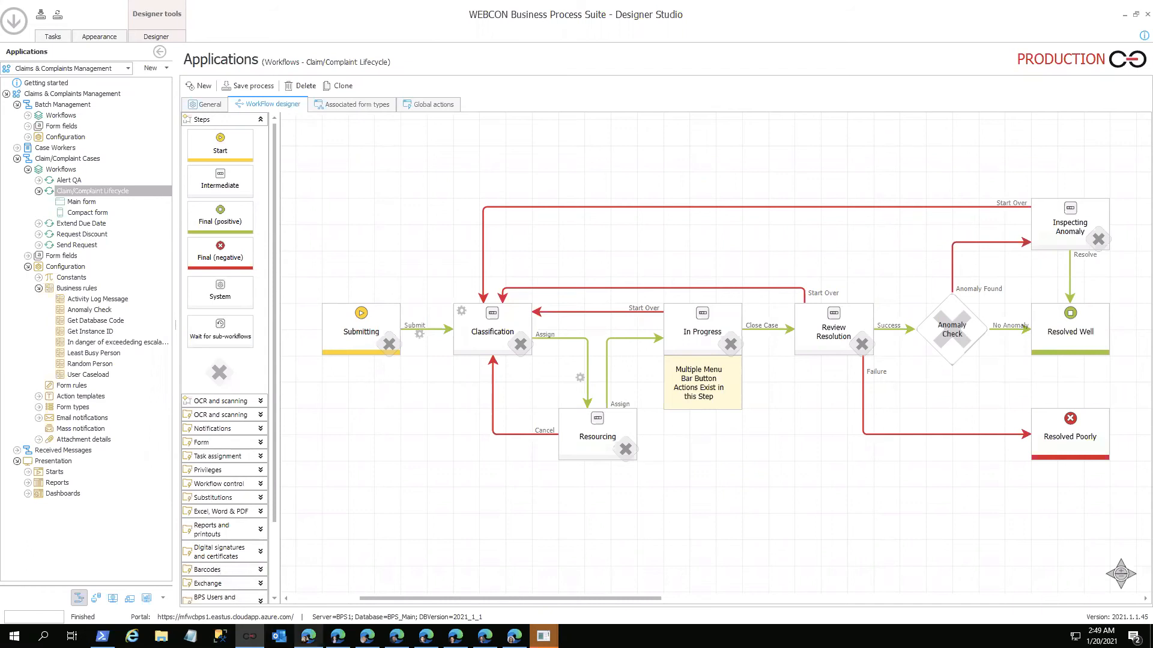
Step: Switch to the "Soles separating" case in the browser and look through its full version history
left_click(308, 636)
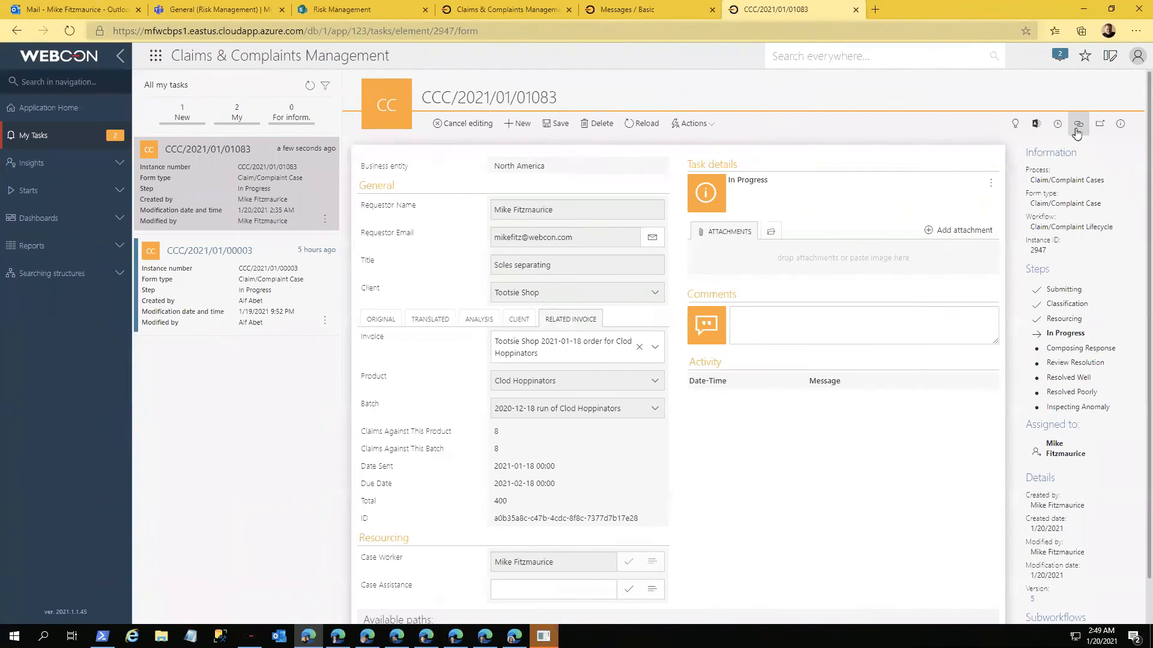
left_click(1077, 126)
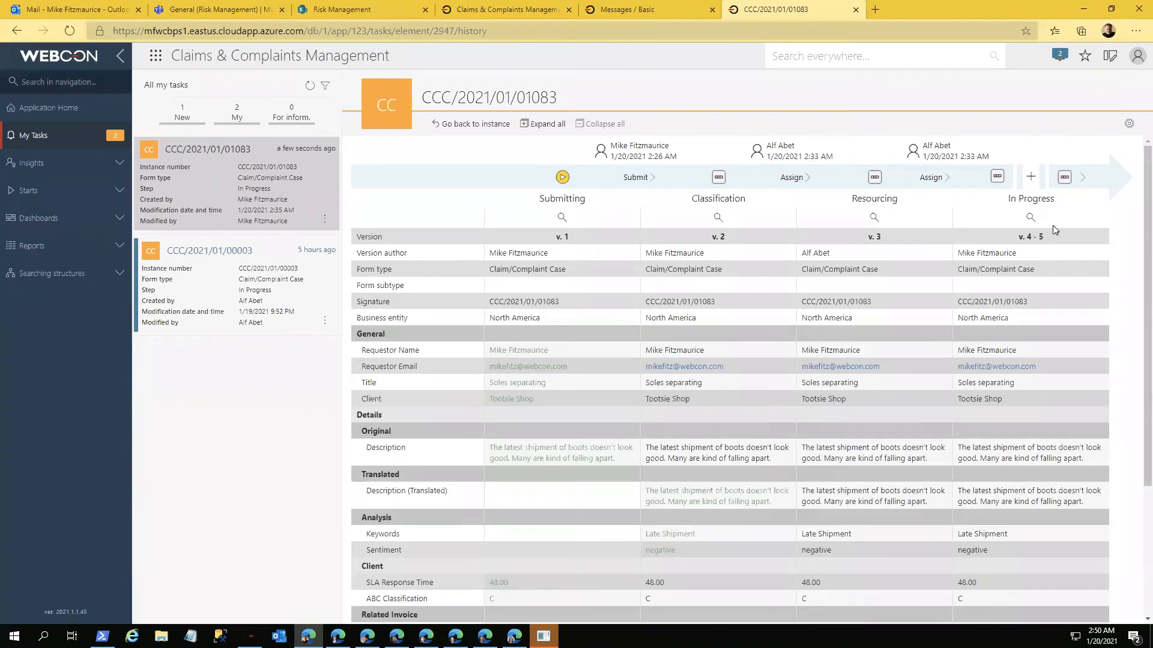
scroll(618, 468, "down", 3)
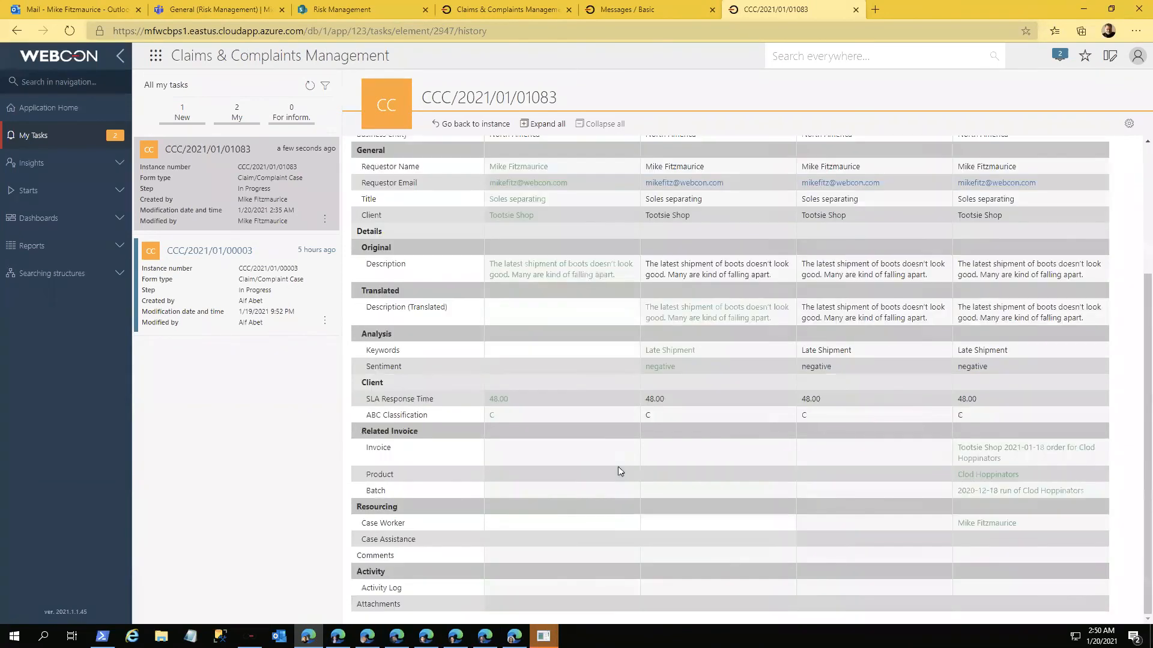
scroll(620, 471, "up", 3)
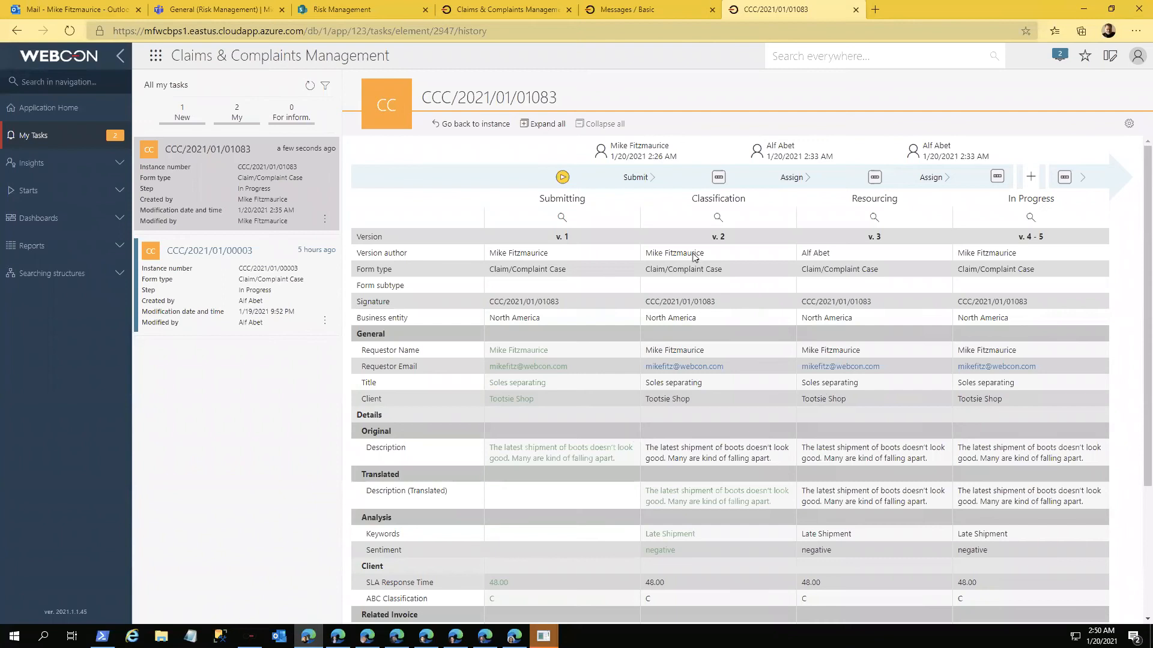
Step: View the case's first historical version at Submitting, page forward through its versions to In Progress, and return to the current form
left_click(563, 216)
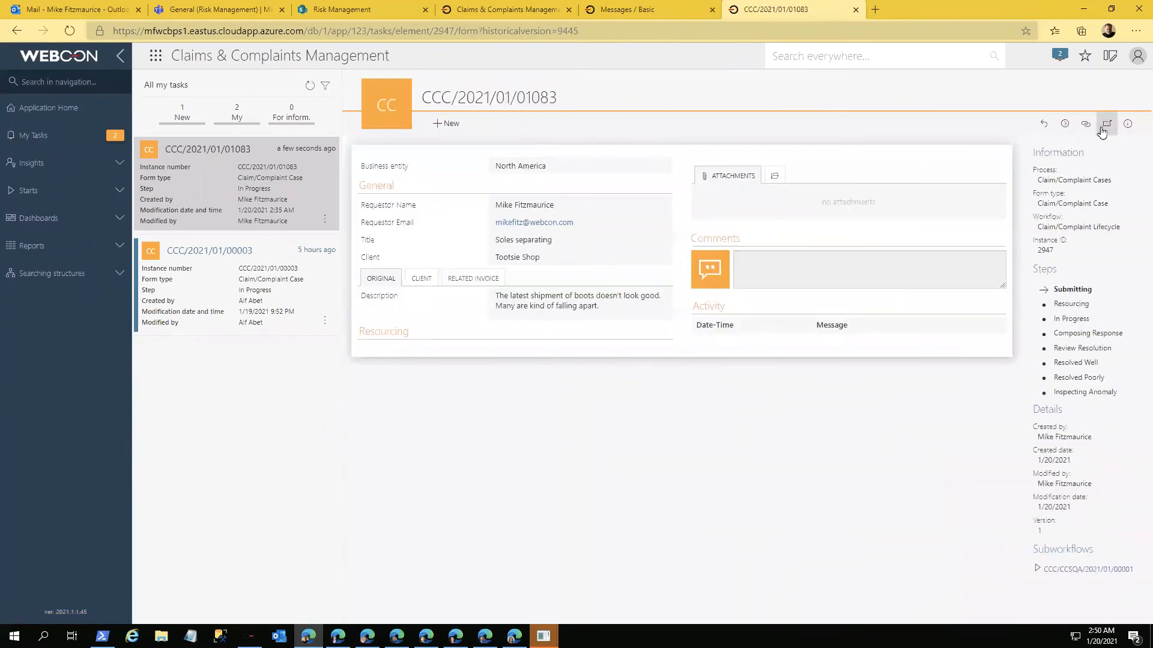
left_click(1065, 124)
left_click(1063, 125)
left_click(1063, 125)
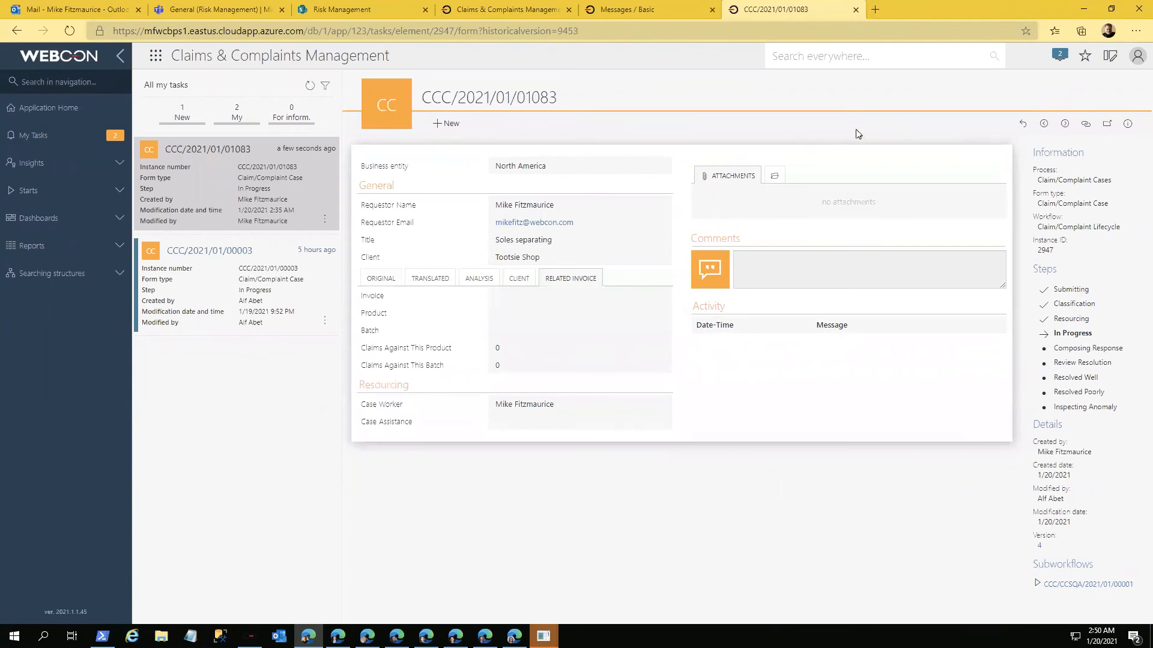
left_click(1024, 124)
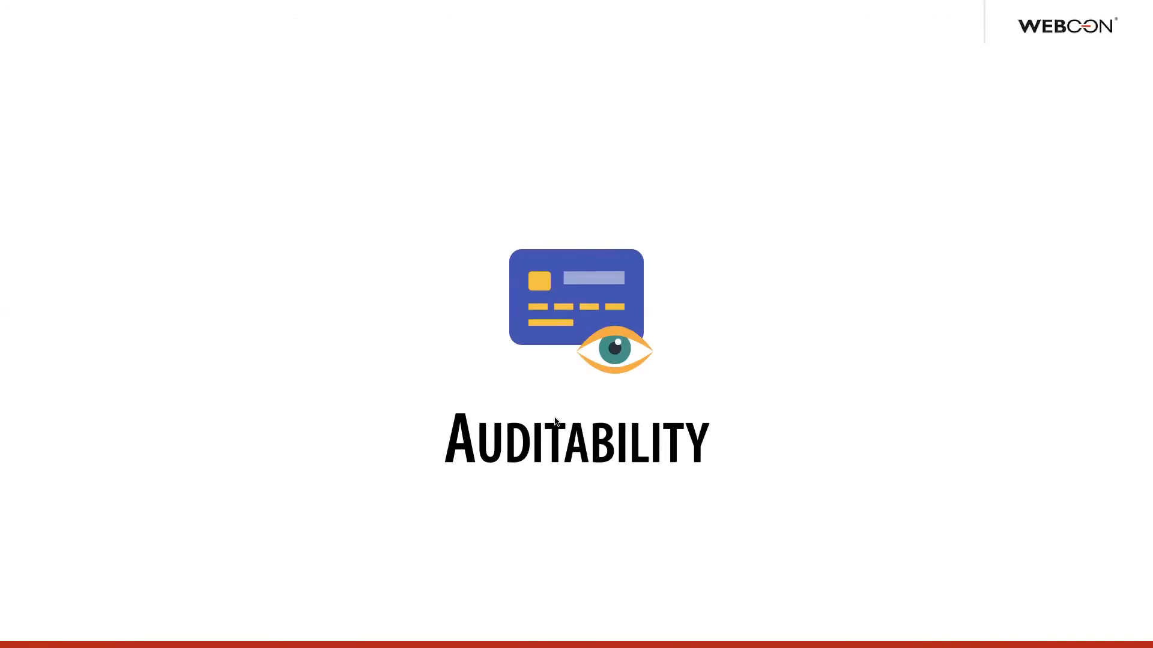
left_click(554, 418)
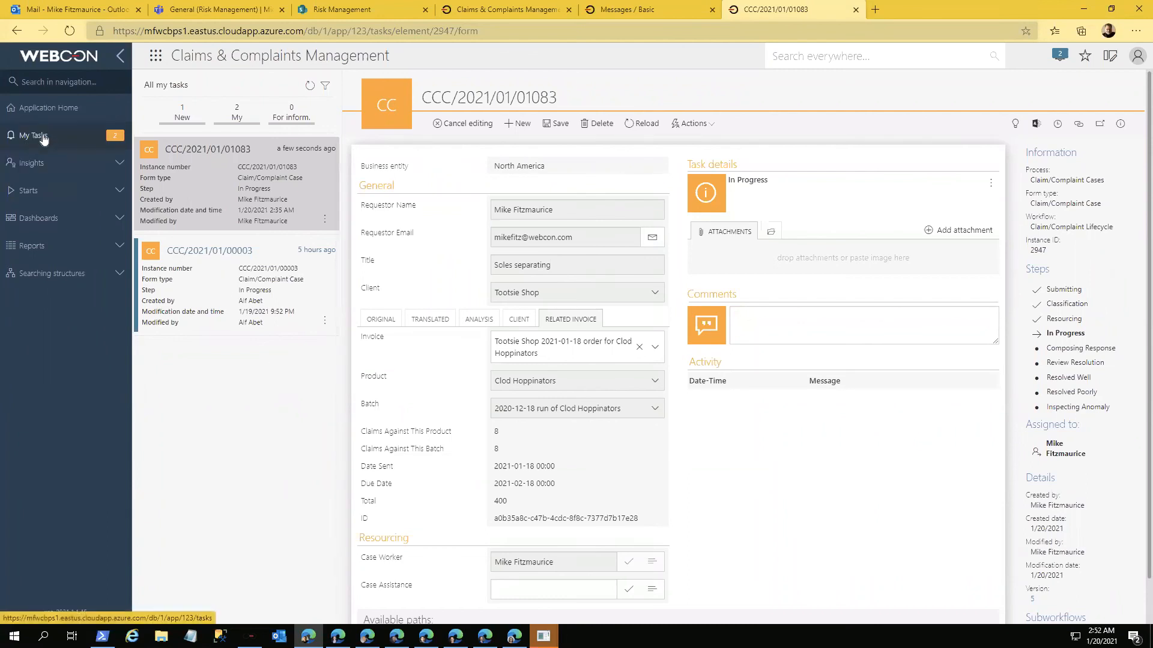
Step: Preview the "Another bad shoe" case from the Anomalies list in Insights and check its element analysis
left_click(42, 164)
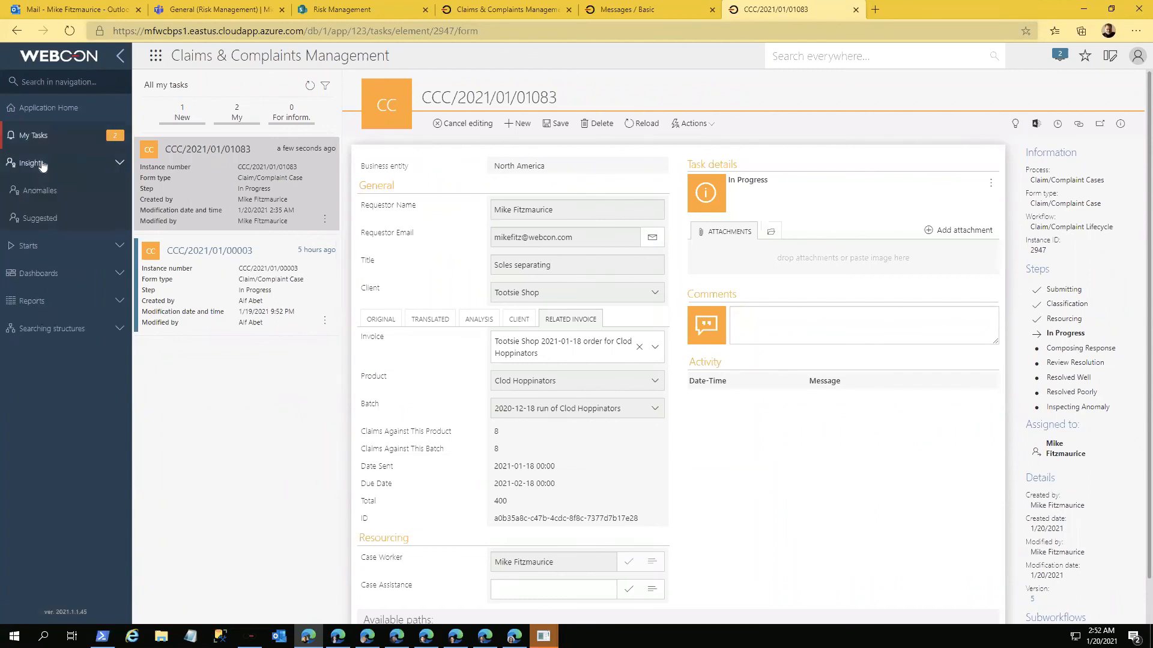
left_click(52, 195)
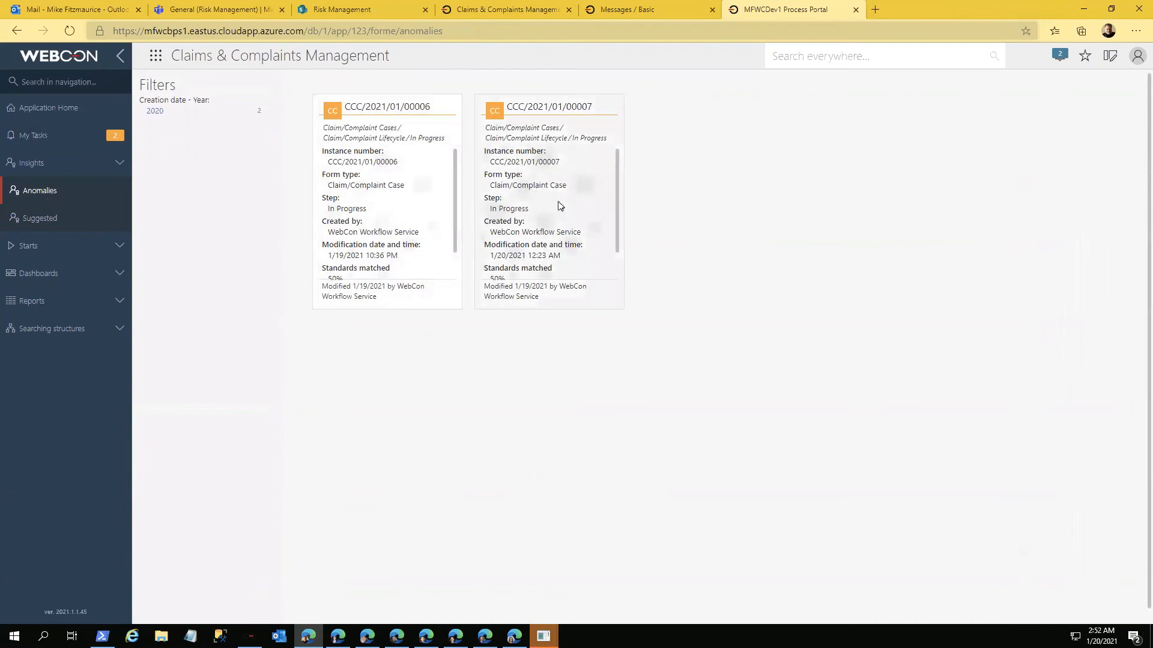
left_click(558, 206)
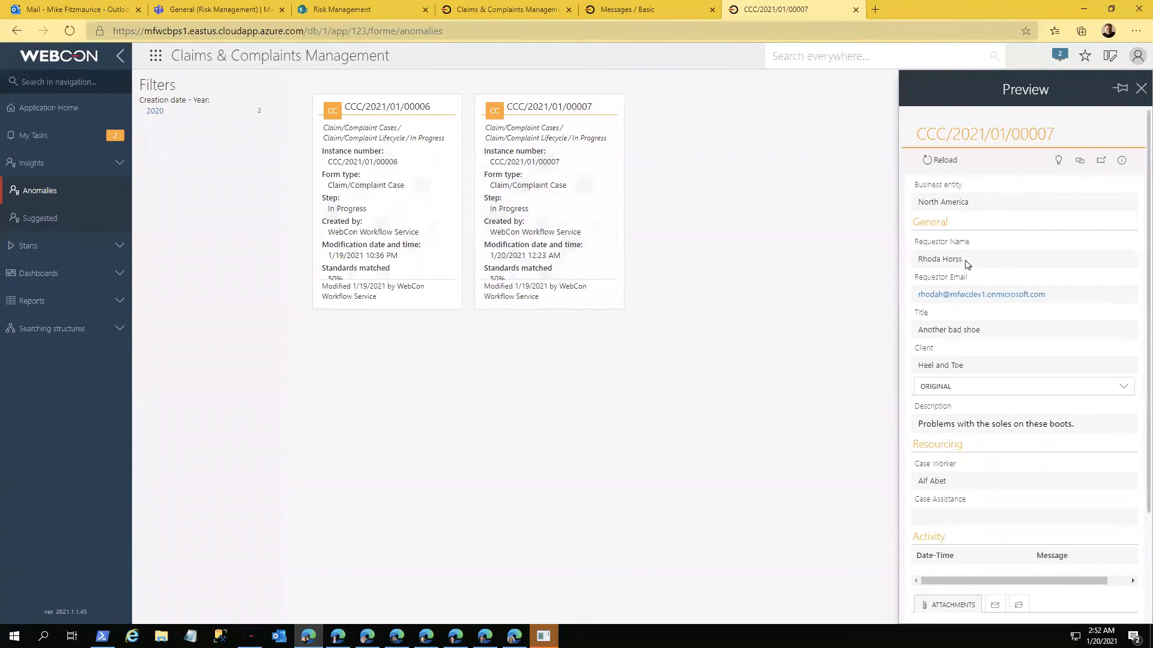
scroll(971, 396, "down", 3)
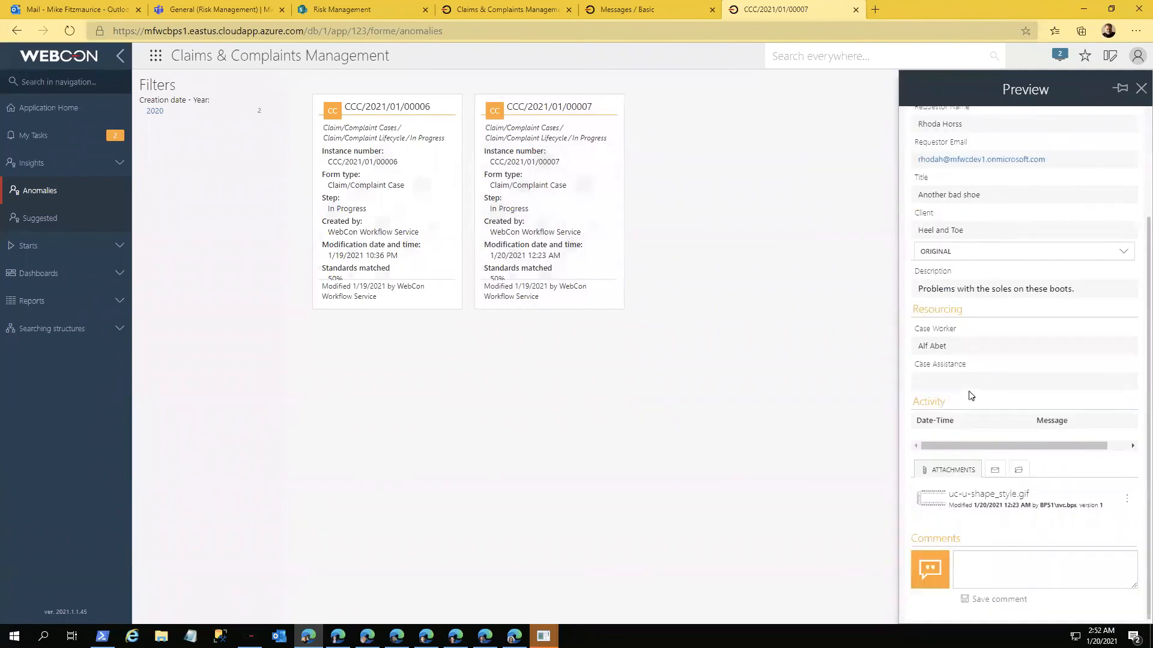
scroll(970, 396, "up", 3)
left_click(1059, 162)
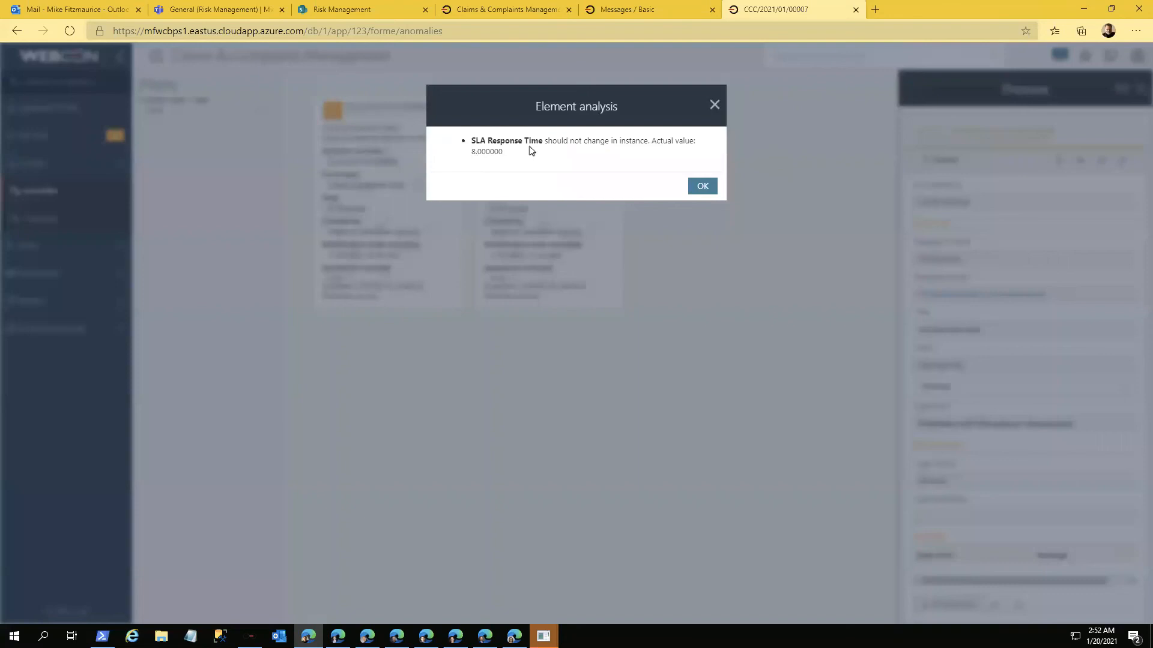
left_click(703, 188)
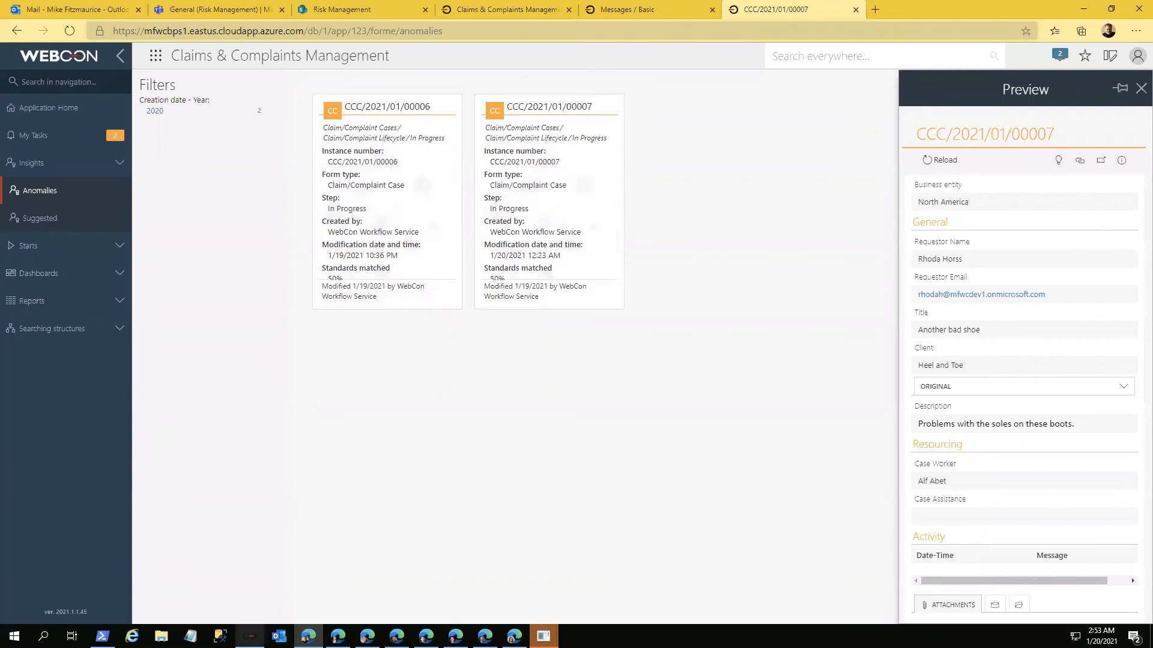
Step: Switch to WEBCON Designer Studio and show the Claim/Complaint Cases process's AI rules, checking its "Include in AI analysis" setting
left_click(249, 636)
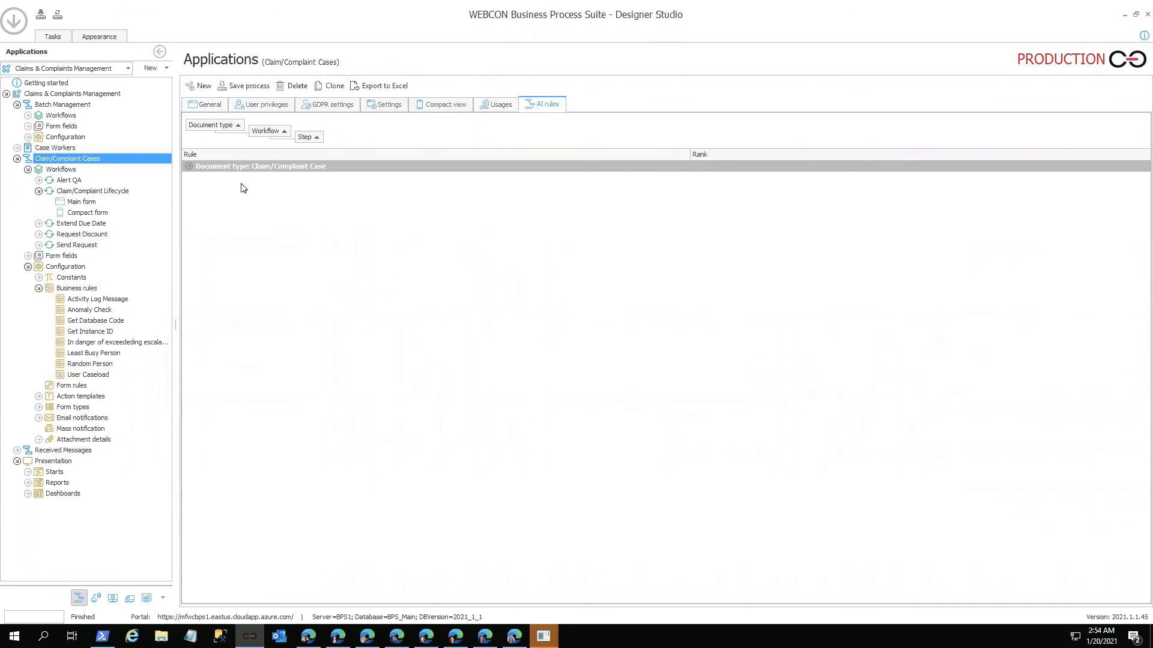
left_click(190, 167)
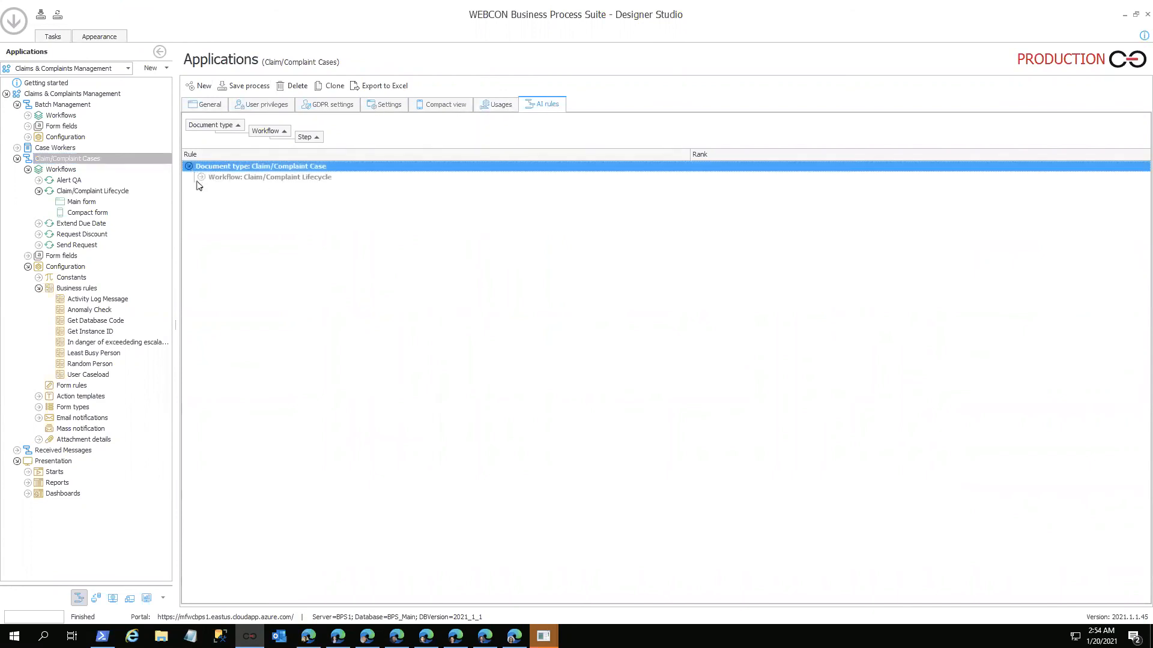
left_click(386, 108)
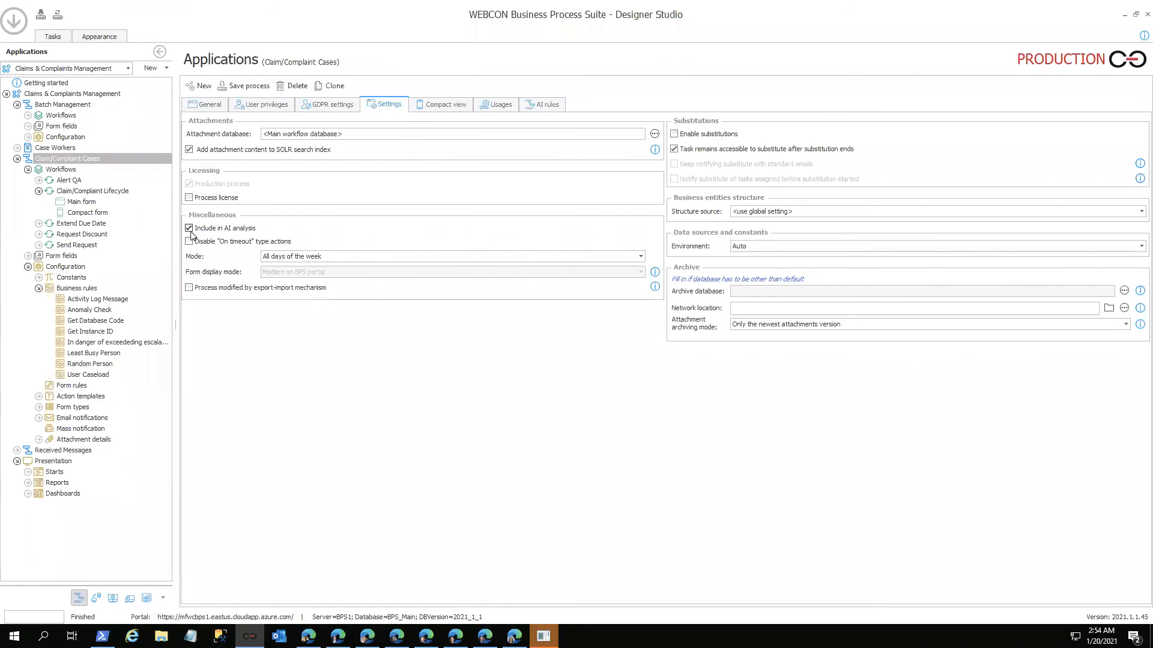
left_click(545, 106)
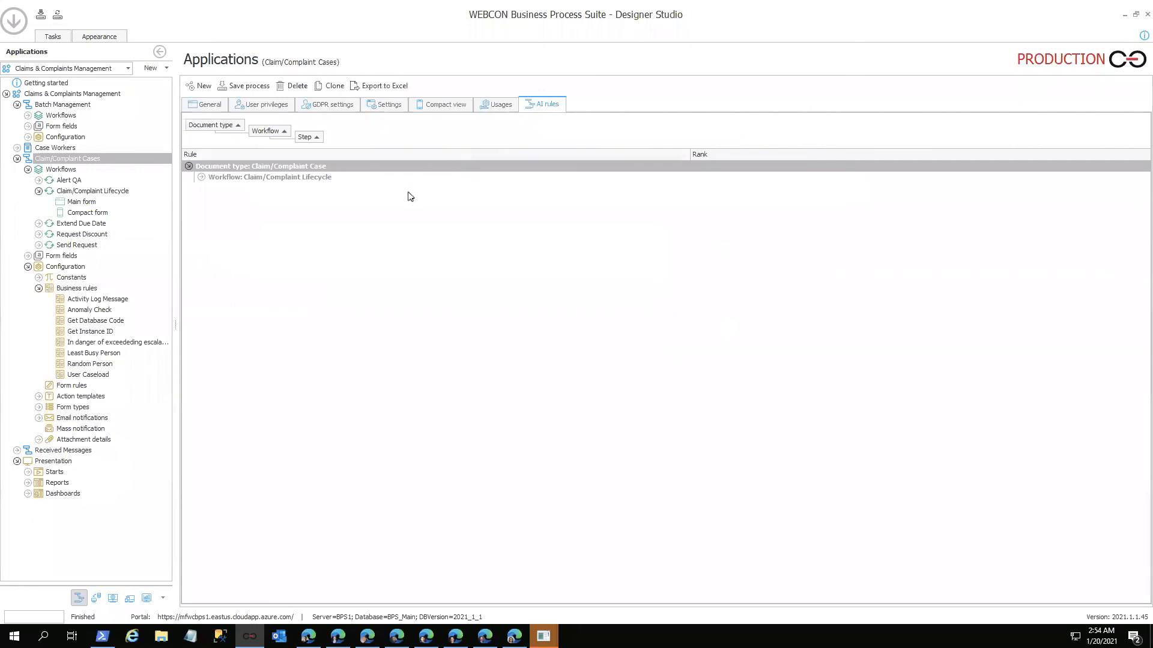
Step: Examine the Claim/Complaint Lifecycle AI rules for all steps, the Submitting step and the Resolved Well step
left_click(201, 178)
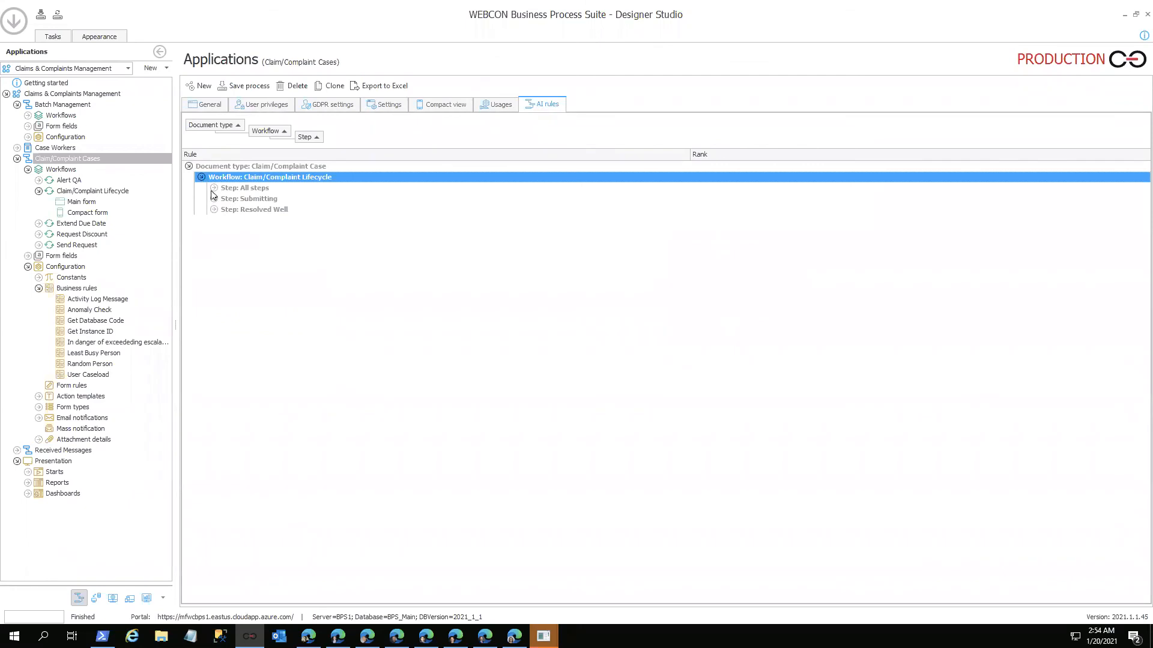
left_click(213, 189)
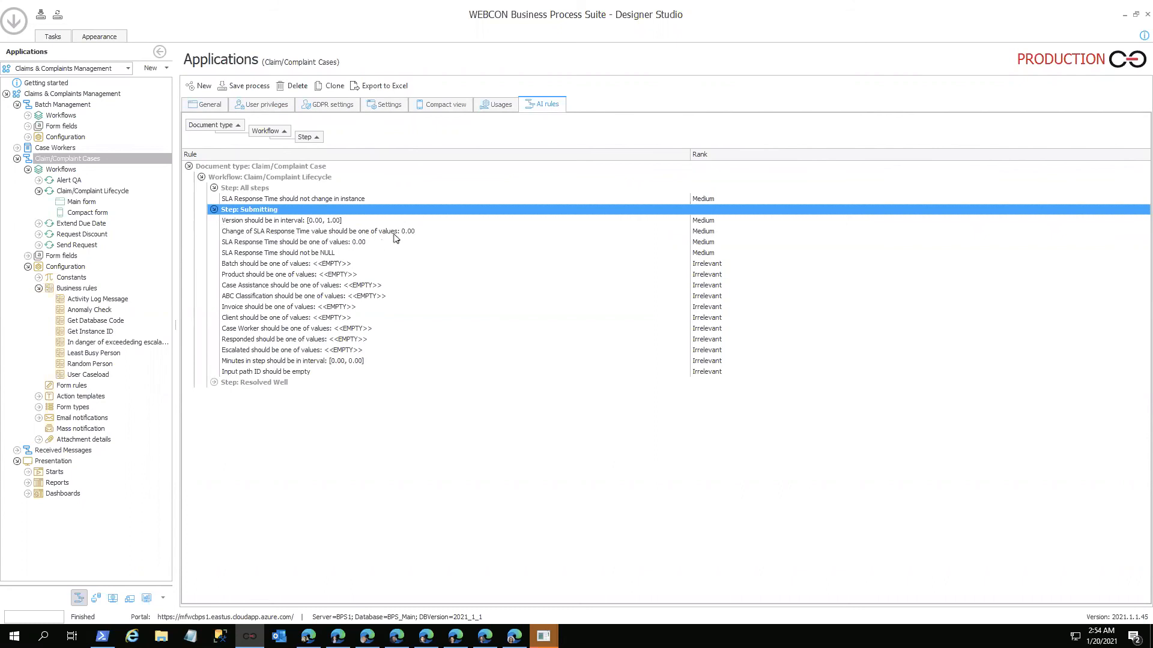
left_click(214, 384)
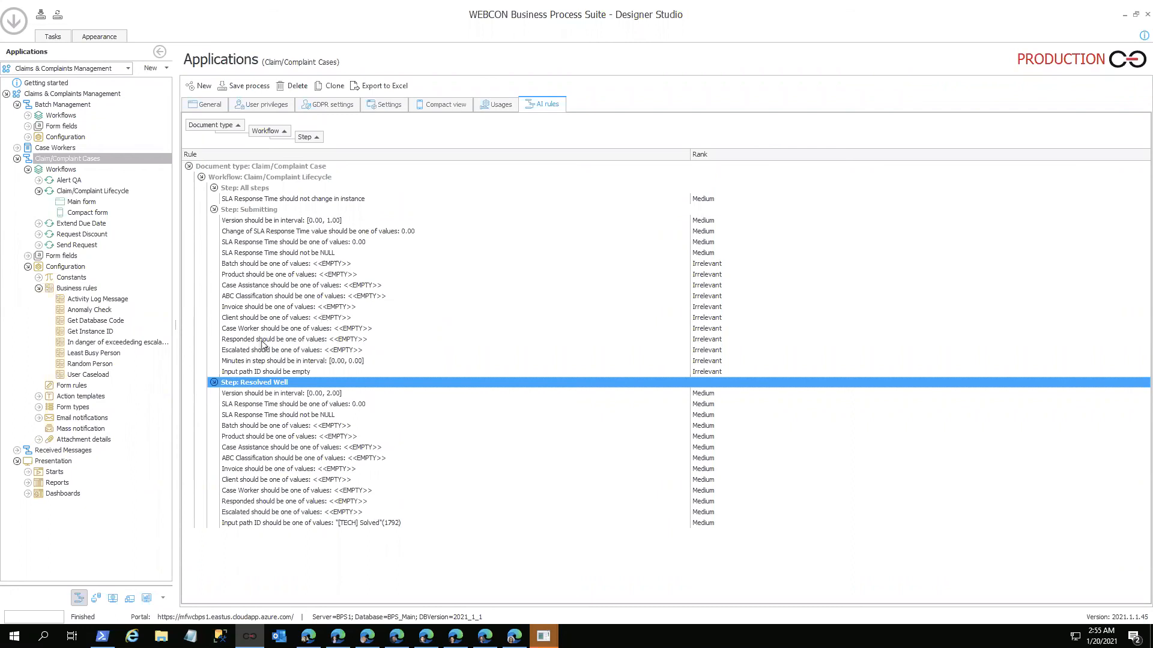
Step: Review the Anomaly Check business rule, and trace the workflow's anomaly branch from Anomaly Check via Inspecting Anomaly to Resolved Well
left_click(91, 313)
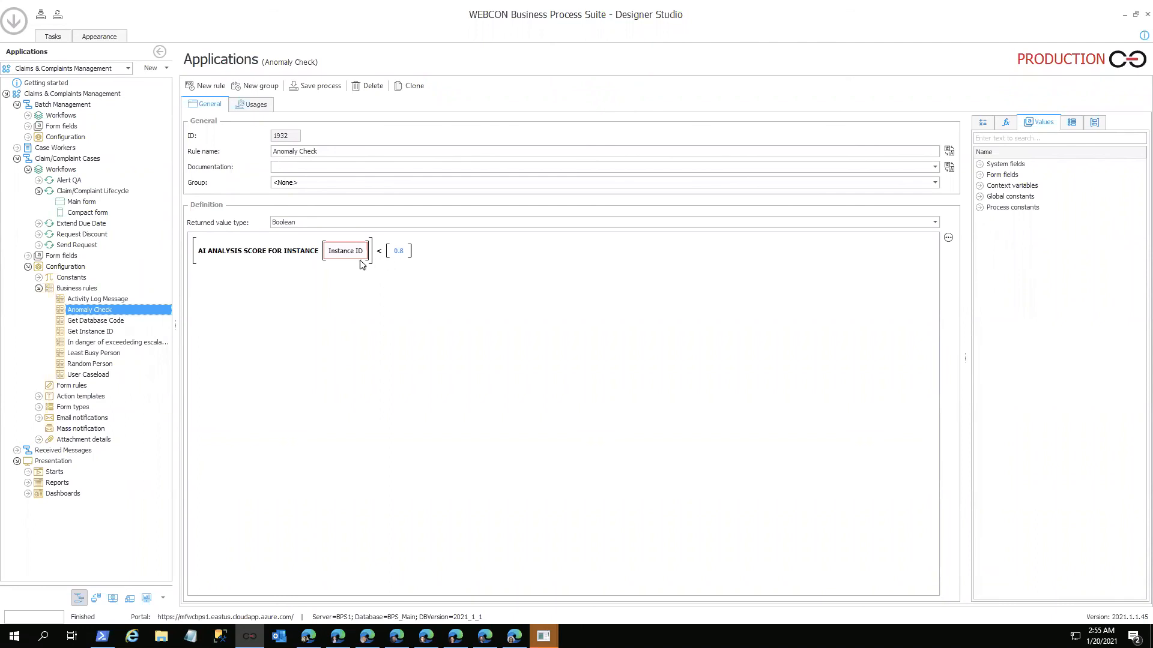
left_click(90, 191)
left_click(856, 474)
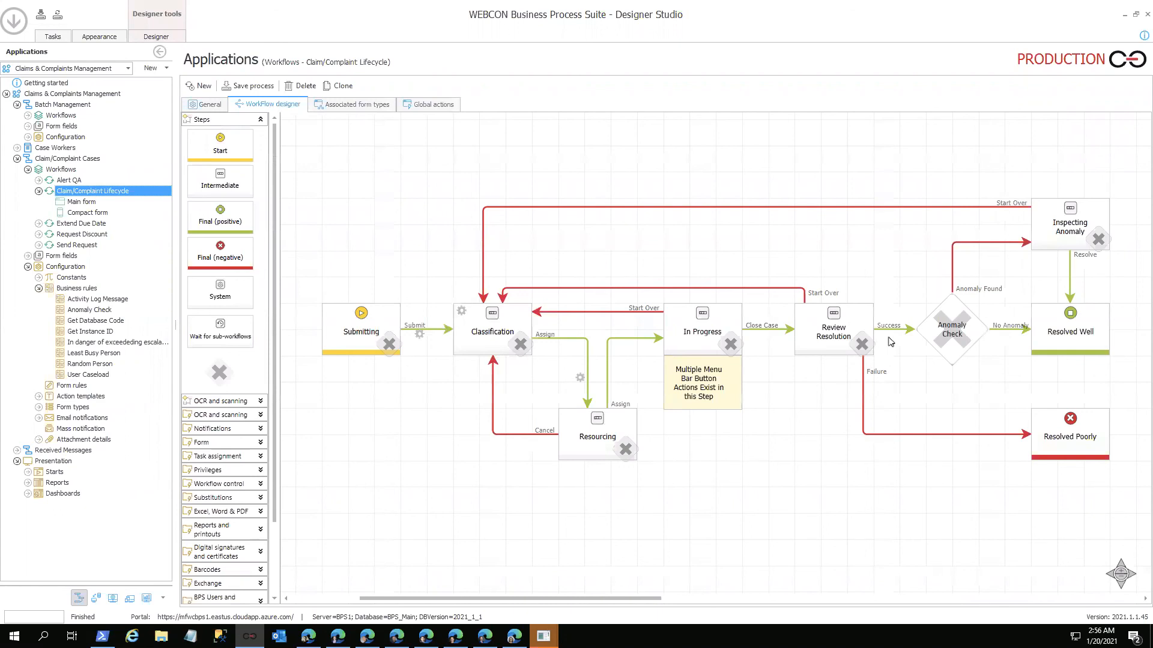
left_click(976, 332)
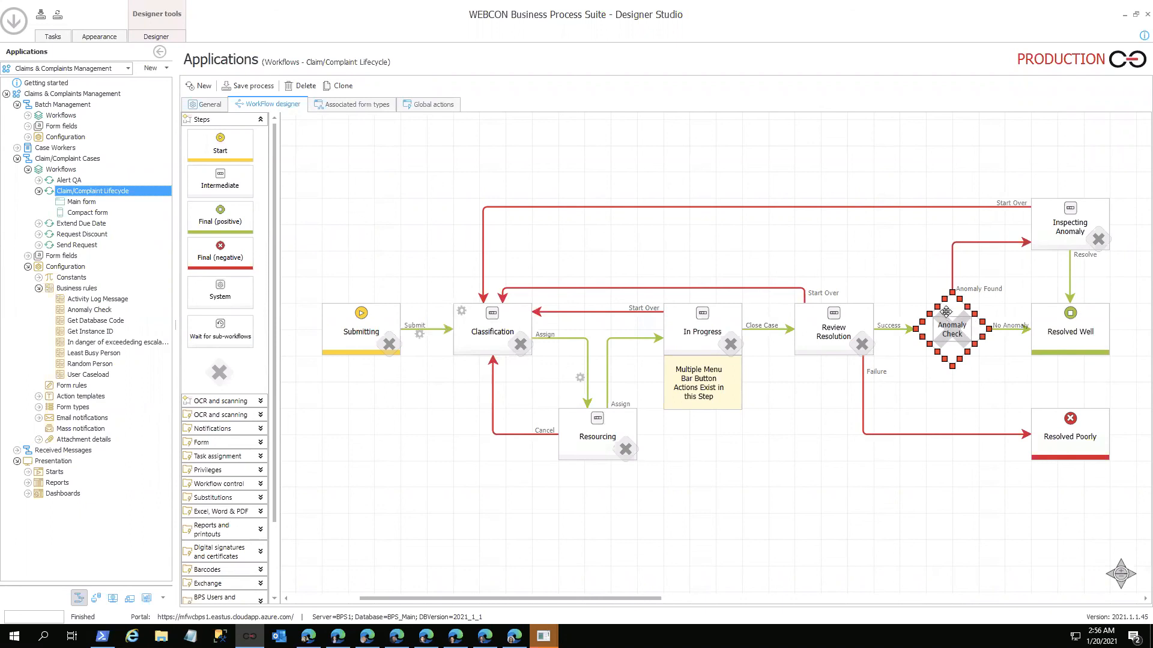
left_click(1024, 275)
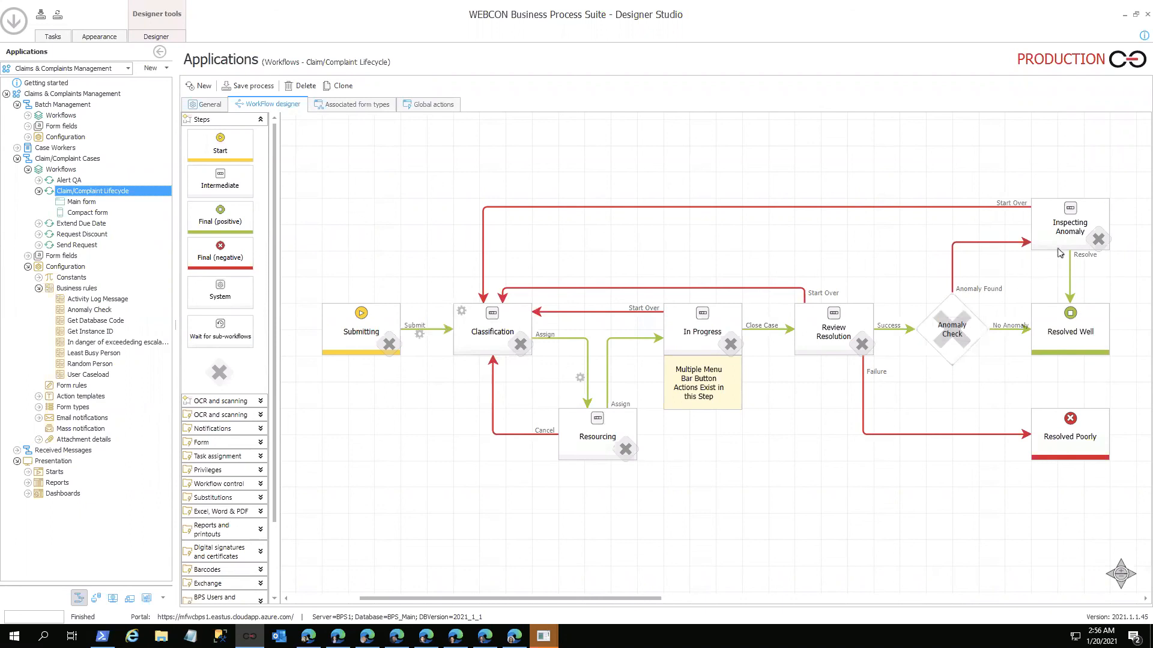
left_click(1060, 250)
left_click(1085, 315)
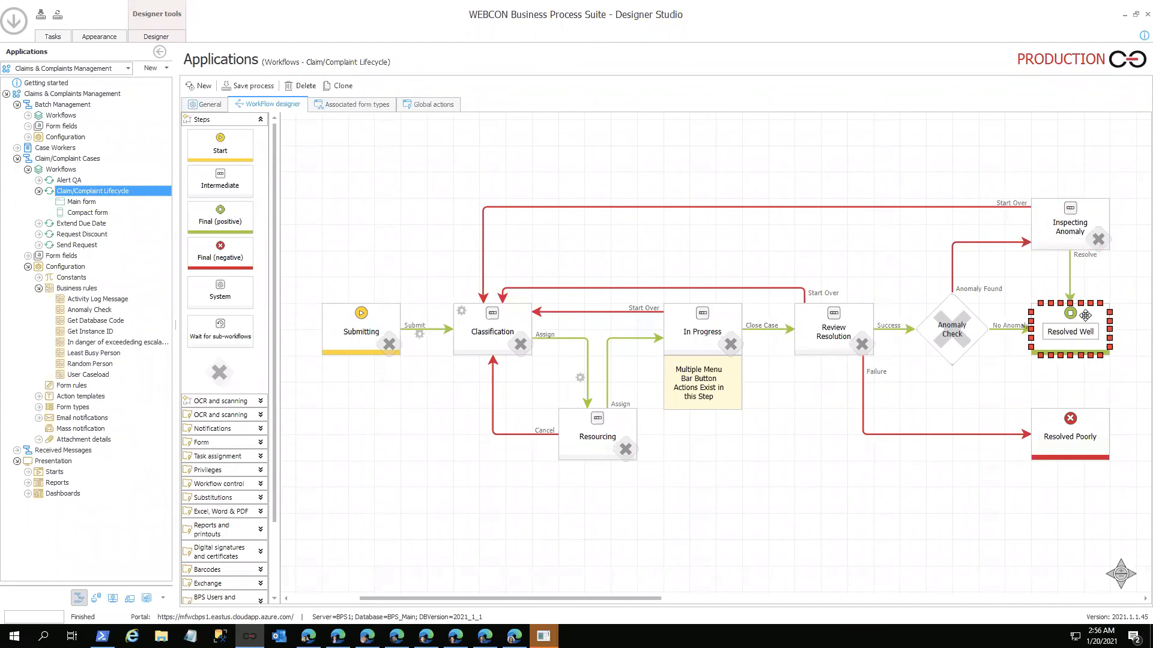